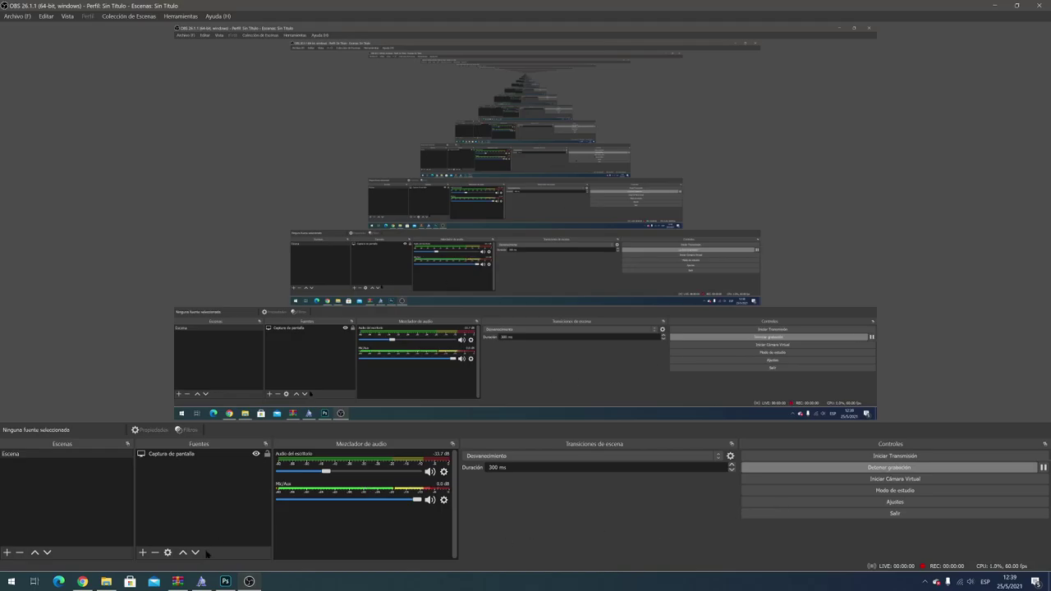
Step: Switch from OBS Studio to Photoshop, showing the MEJOR CHROMO.psd chrome logo
{"action": "left_click", "coordinate": [225, 582]}
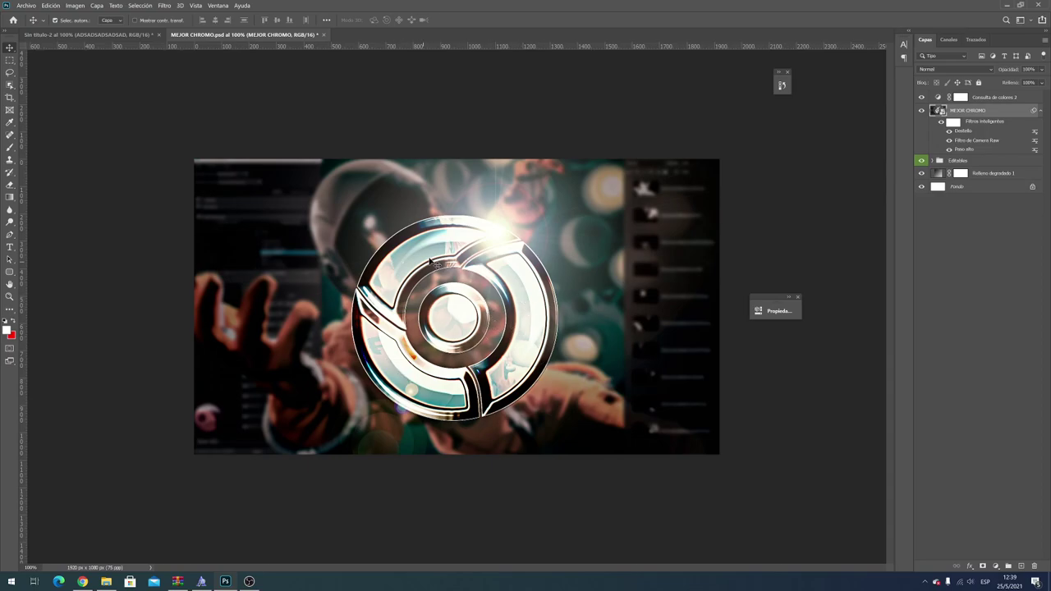
Step: Create a new 1920 × 1080 px document at 75 ppi with a white background
{"action": "left_click", "coordinate": [28, 5]}
{"action": "left_click", "coordinate": [29, 6]}
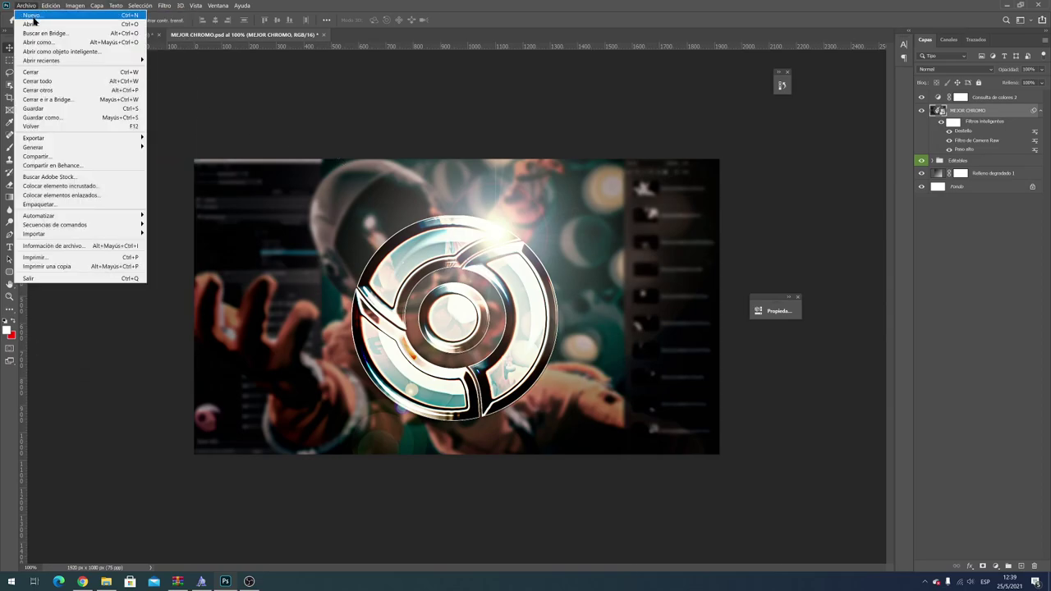
{"action": "left_click", "coordinate": [32, 17]}
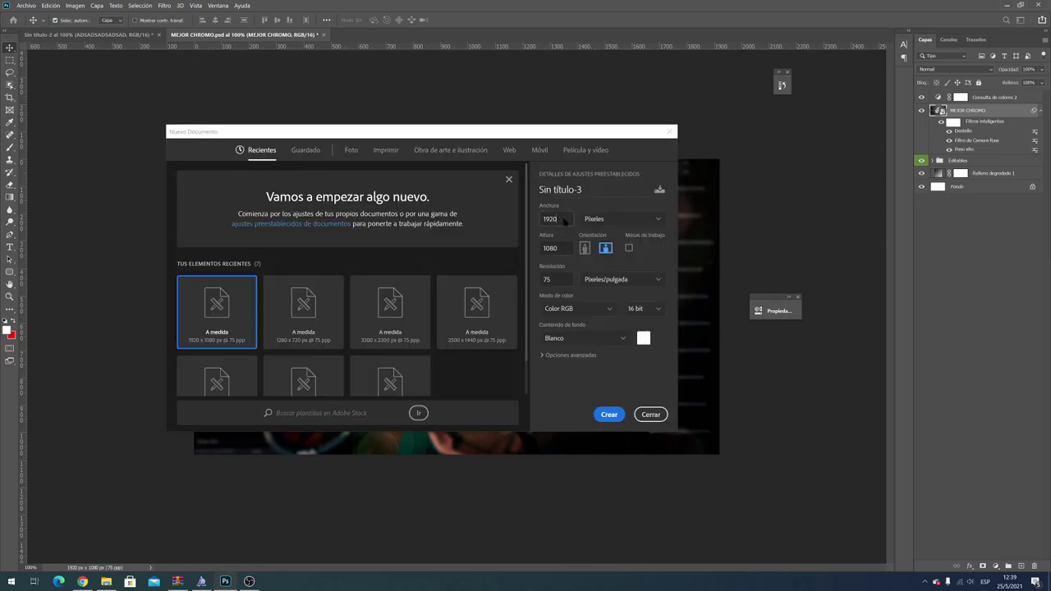
{"action": "double_click", "coordinate": [564, 219]}
{"action": "double_click", "coordinate": [562, 250]}
{"action": "double_click", "coordinate": [562, 278]}
{"action": "left_click", "coordinate": [611, 415]}
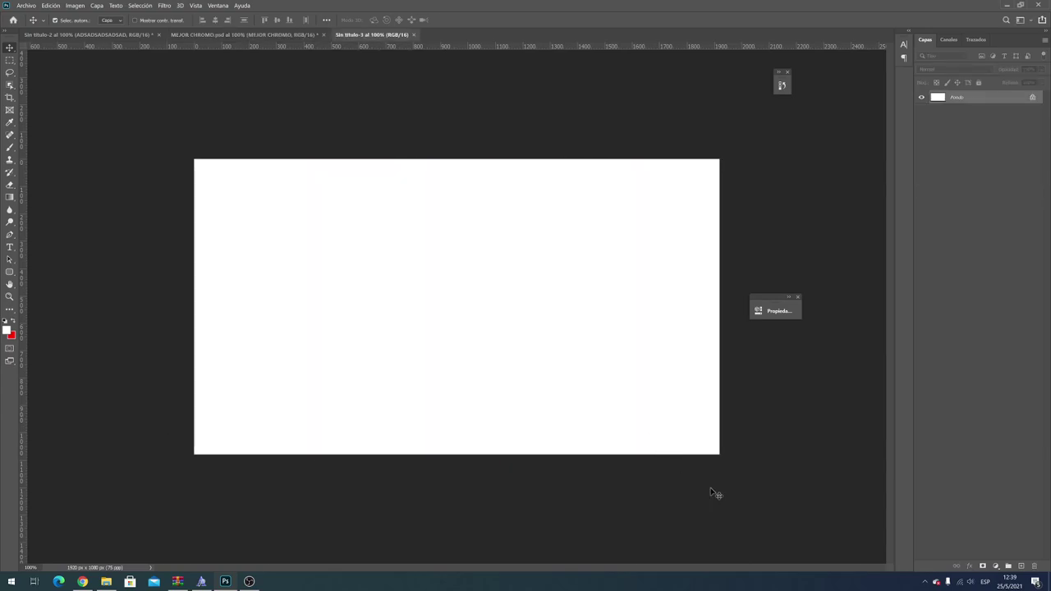
Step: Add a gradient fill layer using a dark black-to-grey Grises preset
{"action": "left_click", "coordinate": [97, 7]}
{"action": "mouse_move", "coordinate": [125, 113]}
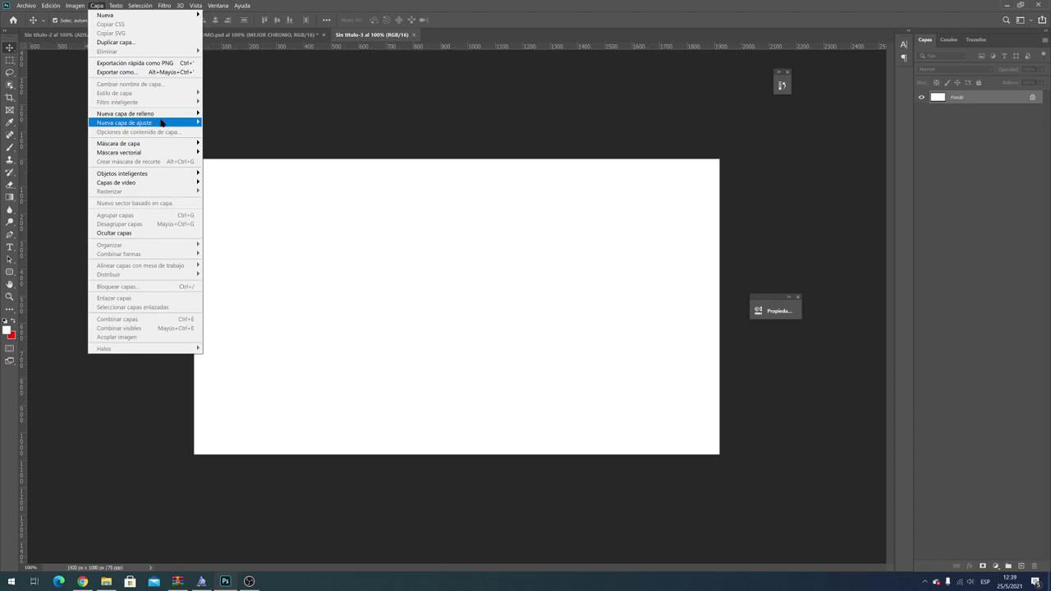
{"action": "left_click", "coordinate": [216, 123]}
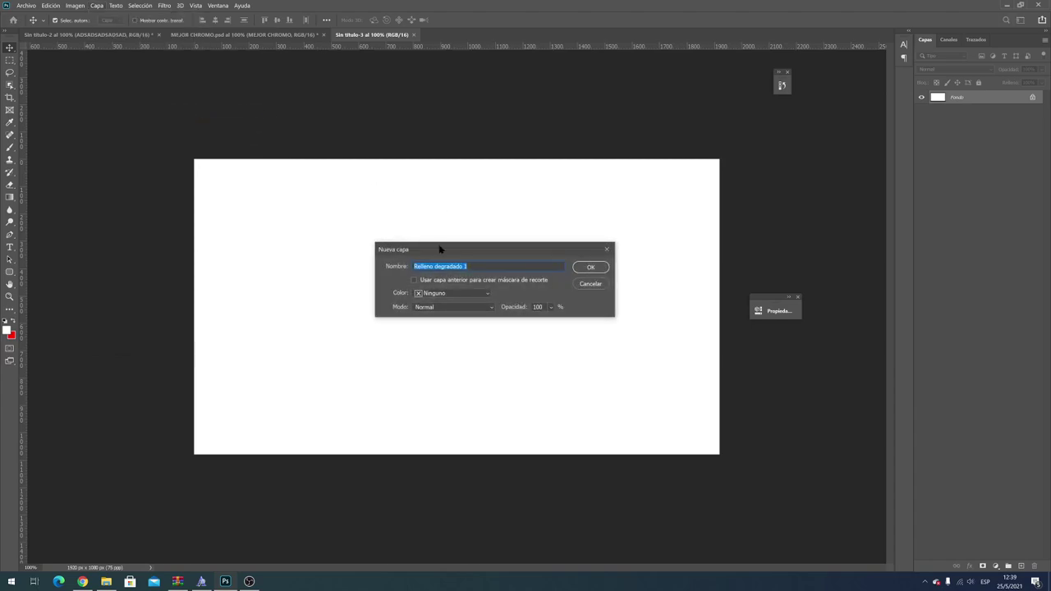
{"action": "left_click", "coordinate": [585, 268]}
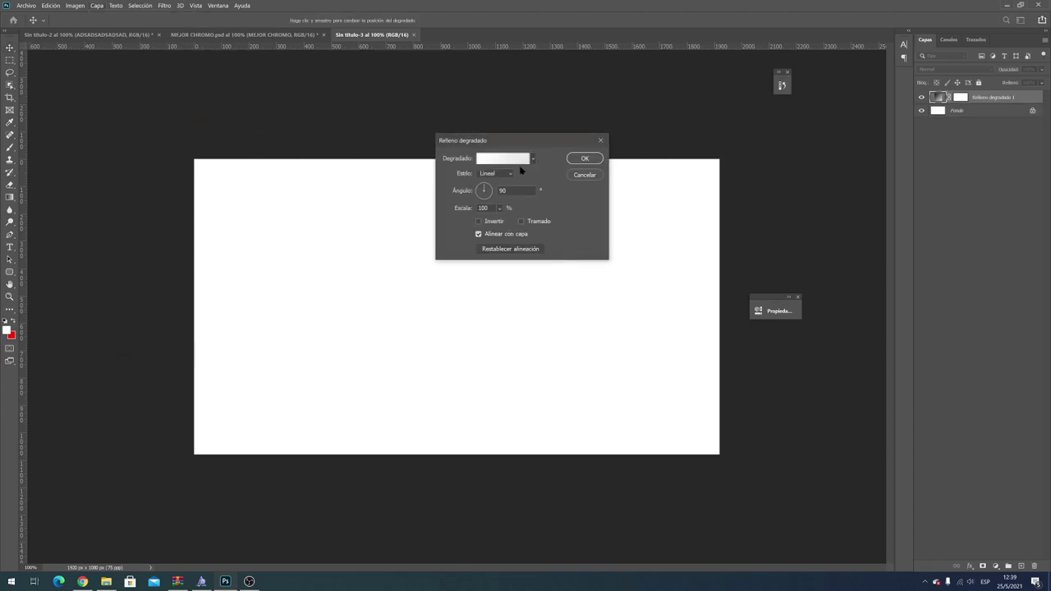
{"action": "left_click", "coordinate": [515, 159]}
{"action": "scroll", "coordinate": [648, 192], "scroll_direction": "down", "scroll_amount": 2}
{"action": "scroll", "coordinate": [649, 192], "scroll_direction": "down", "scroll_amount": 2}
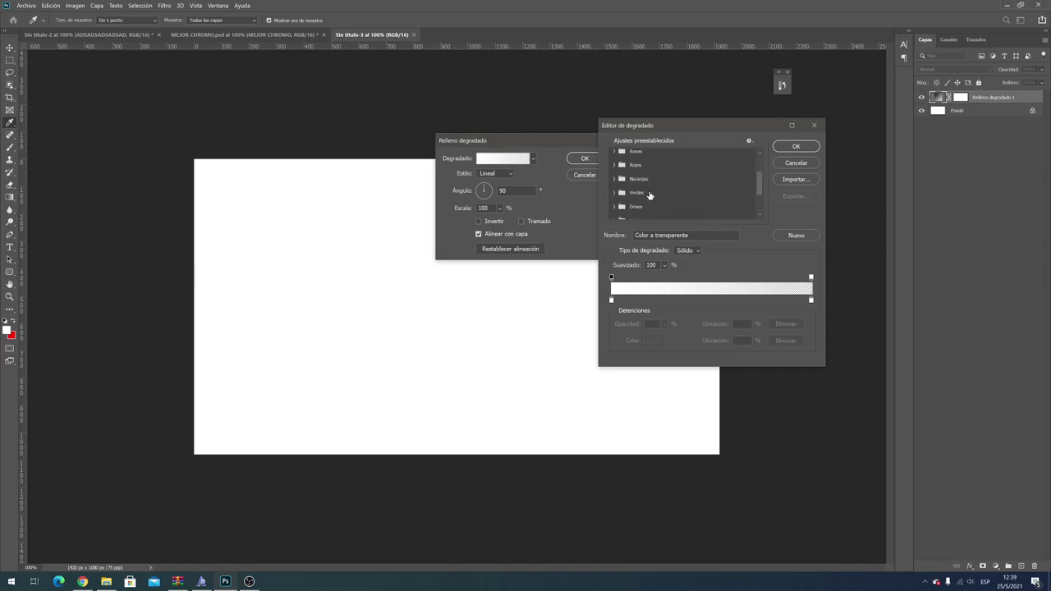
{"action": "scroll", "coordinate": [649, 192], "scroll_direction": "down", "scroll_amount": 1}
{"action": "left_click", "coordinate": [615, 184]}
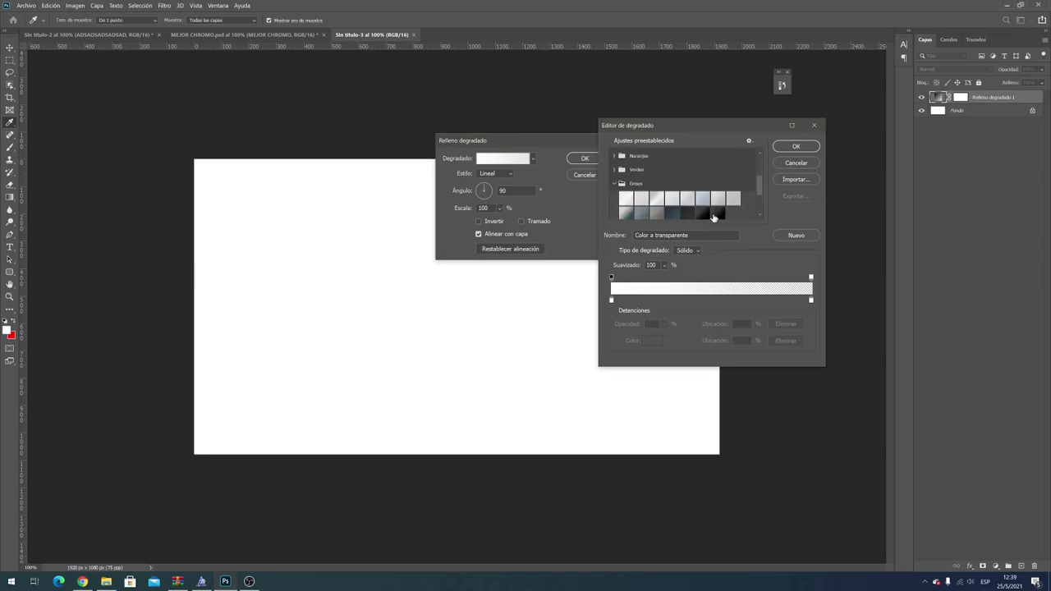
{"action": "scroll", "coordinate": [706, 200], "scroll_direction": "down", "scroll_amount": 1}
{"action": "left_click", "coordinate": [717, 199]}
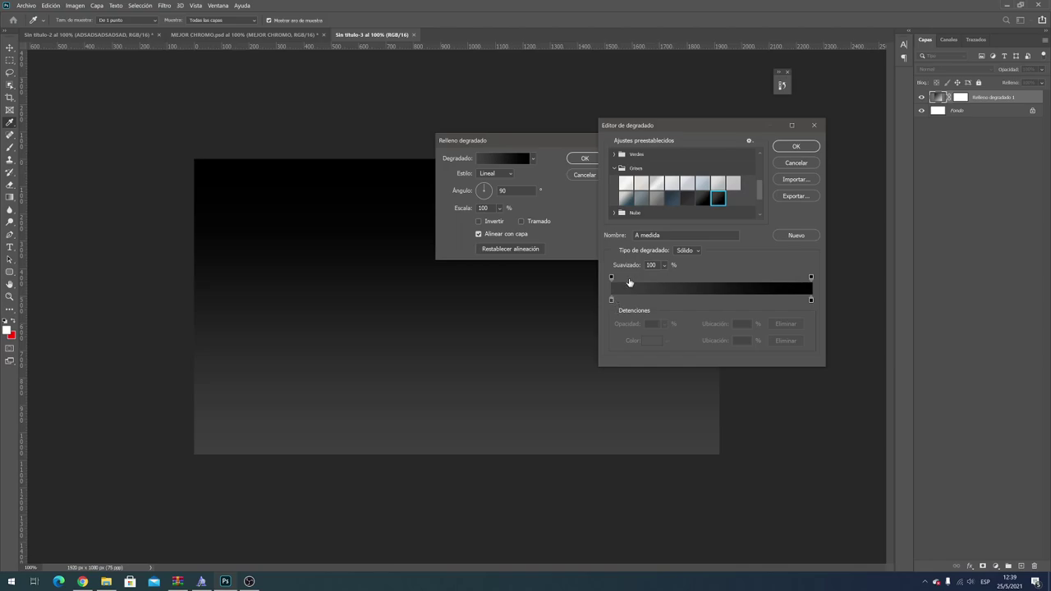
Step: Adjust the left gradient stop colour and accept the edited gradient
{"action": "scroll", "coordinate": [698, 183], "scroll_direction": "up", "scroll_amount": 1}
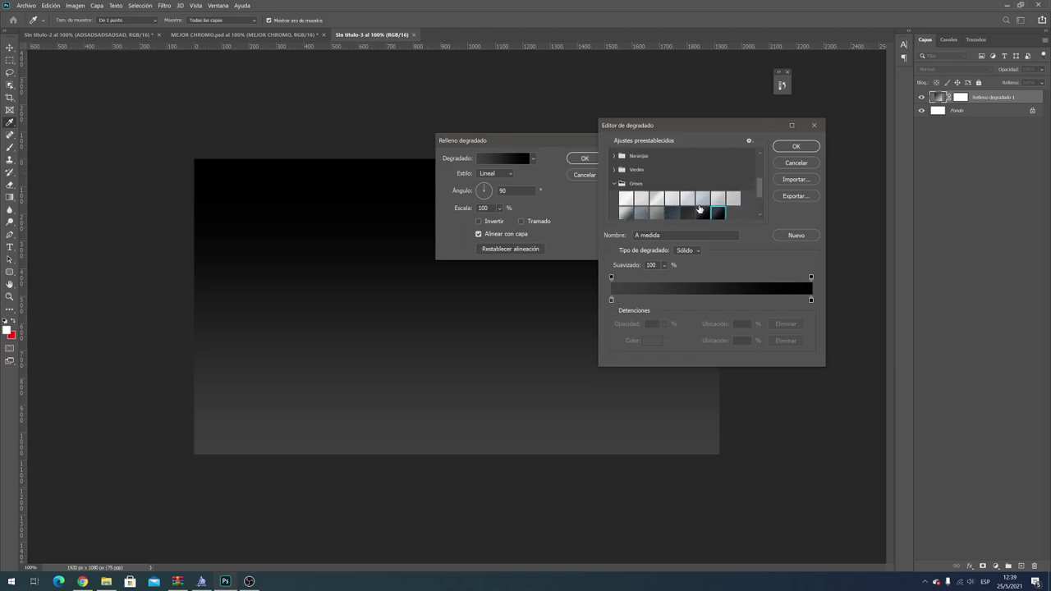
{"action": "double_click", "coordinate": [611, 300]}
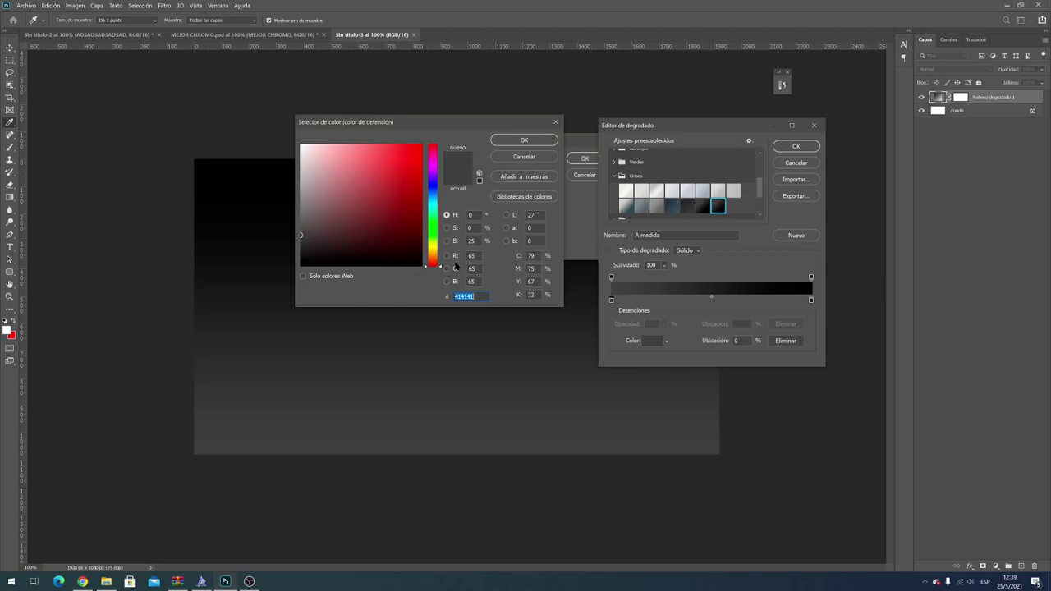
{"action": "left_click", "coordinate": [533, 157]}
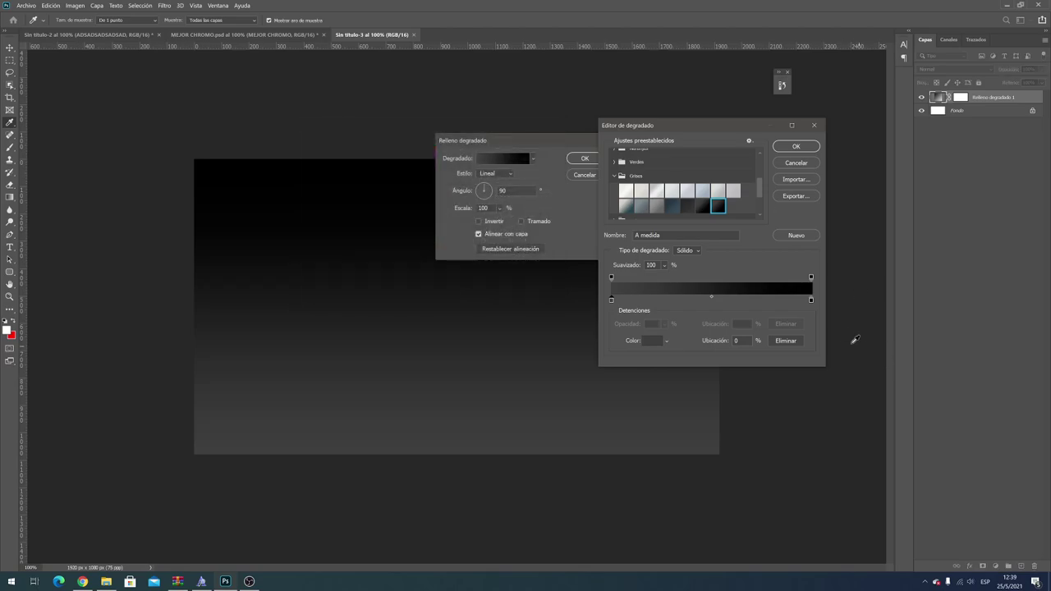
{"action": "left_click", "coordinate": [793, 148]}
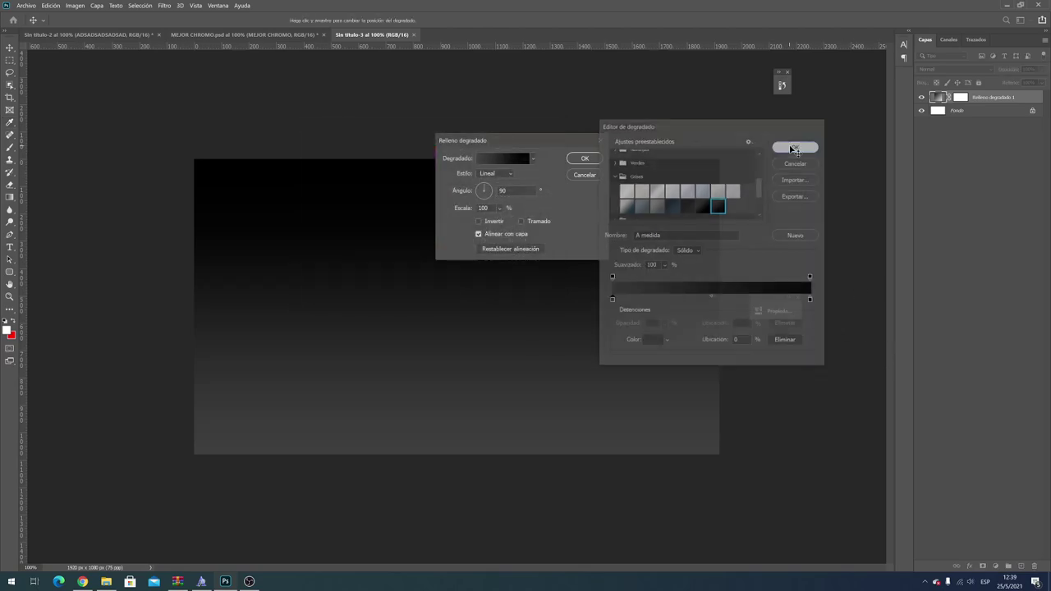
Step: Make the gradient fill Radial at 150% scale
{"action": "left_click", "coordinate": [495, 174]}
{"action": "left_click", "coordinate": [501, 190]}
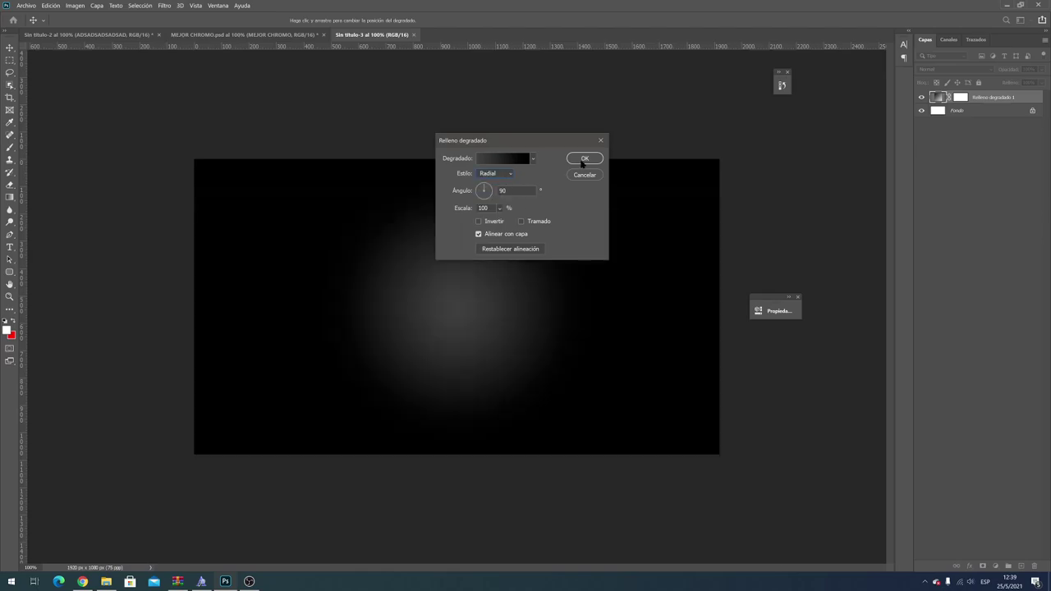
{"action": "left_click", "coordinate": [491, 208]}
{"action": "type", "text": "150"}
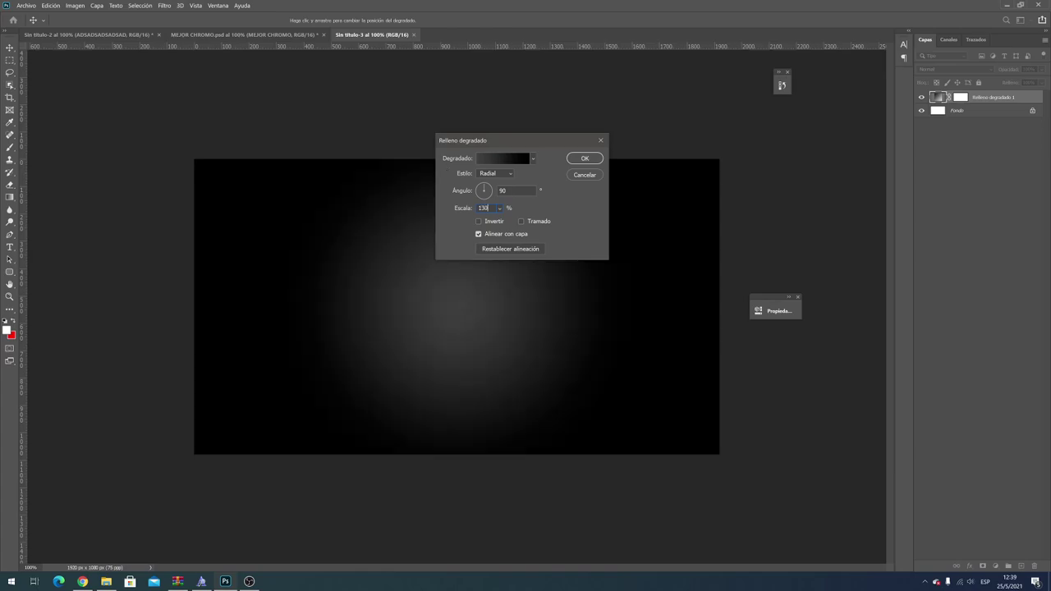
{"action": "key", "text": "Return"}
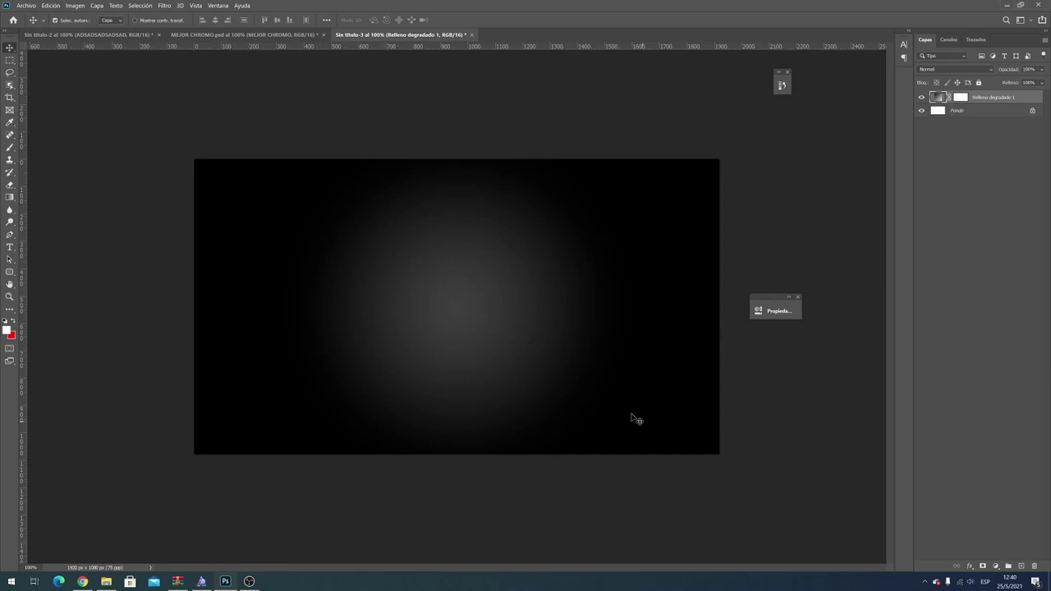
Step: Place the sssss logo as an embedded layer and select it with the gradient layer
{"action": "left_click", "coordinate": [25, 6]}
{"action": "left_click", "coordinate": [101, 187]}
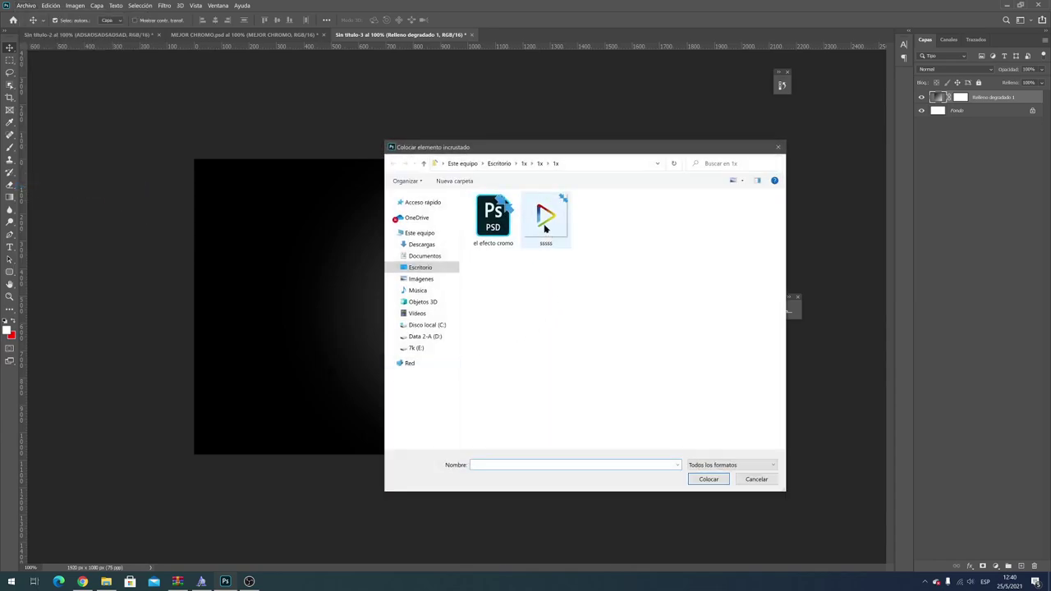
{"action": "double_click", "coordinate": [544, 228]}
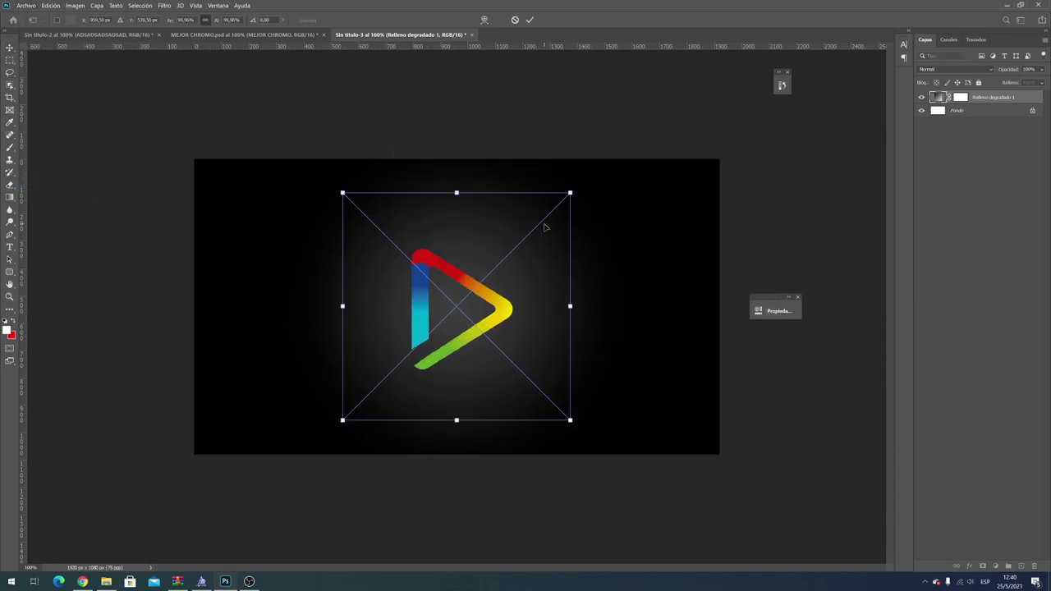
{"action": "key", "text": "Return"}
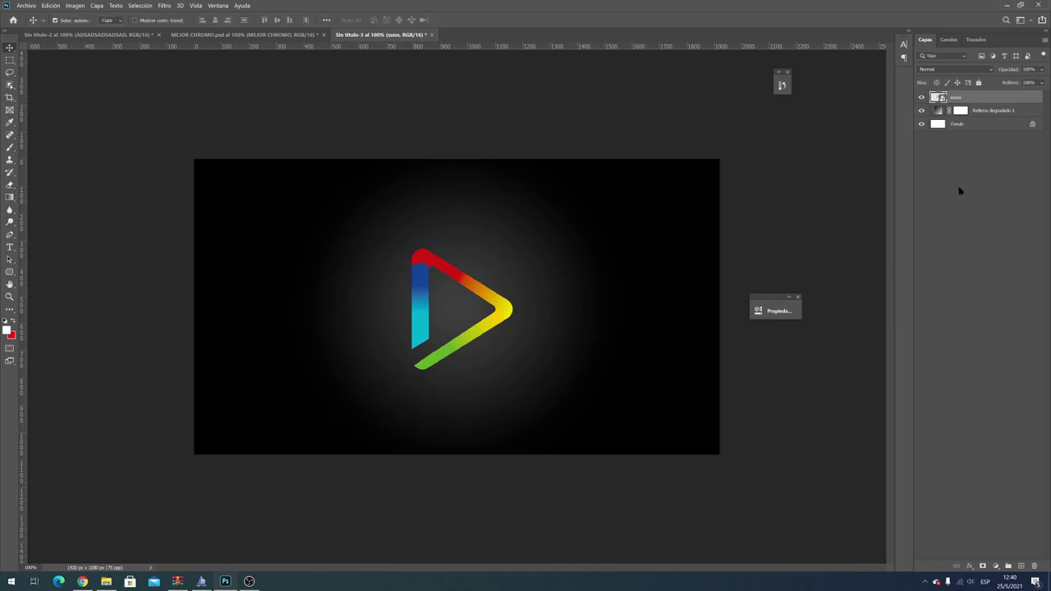
{"action": "left_click", "coordinate": [1000, 113], "text": "shift"}
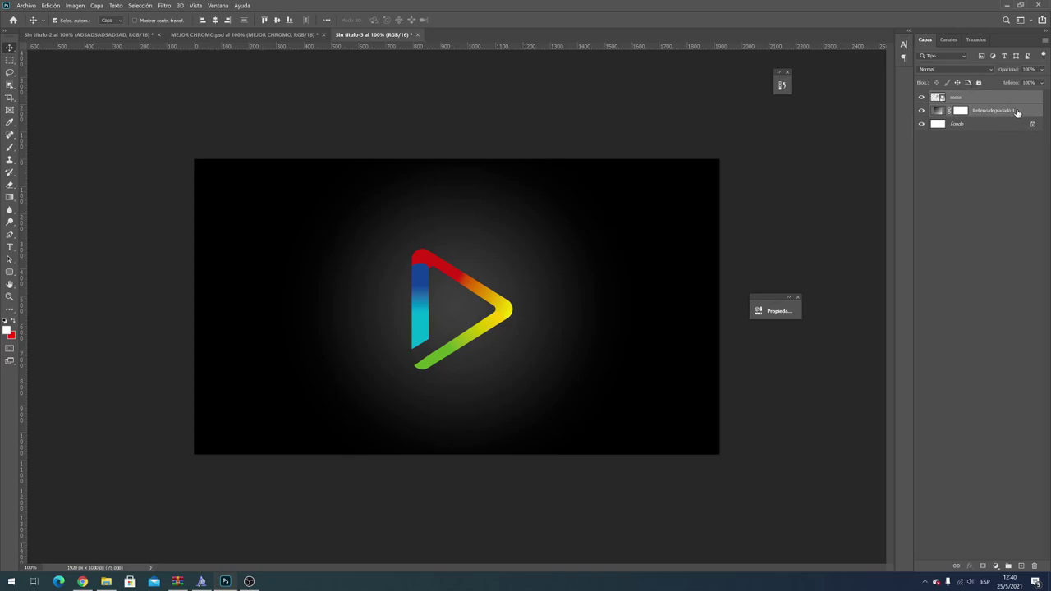
Step: Convert the logo and gradient layers into a smart object and open its contents
{"action": "right_click", "coordinate": [1013, 110]}
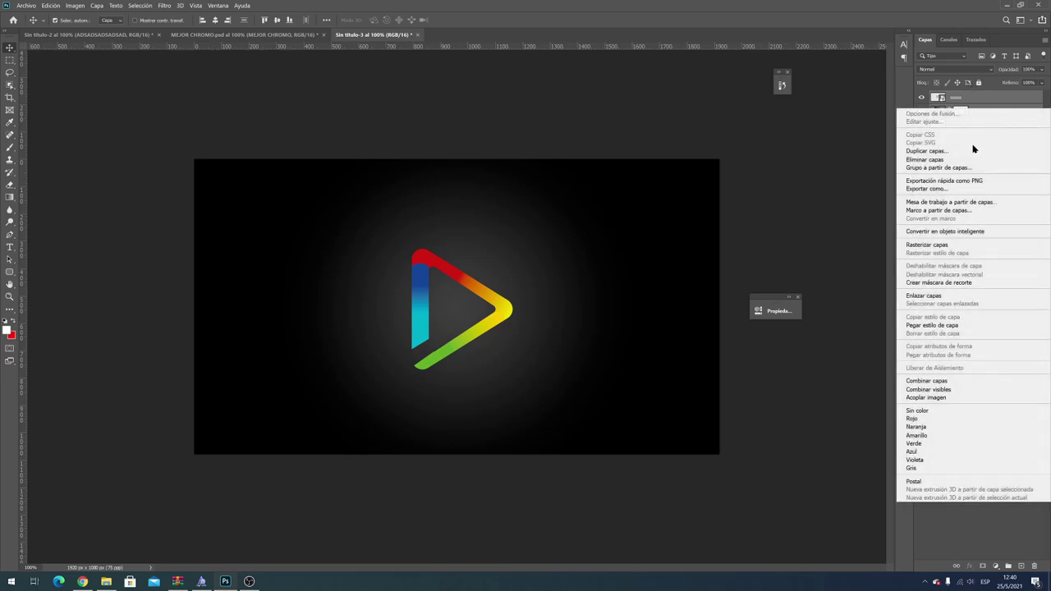
{"action": "left_click", "coordinate": [963, 232]}
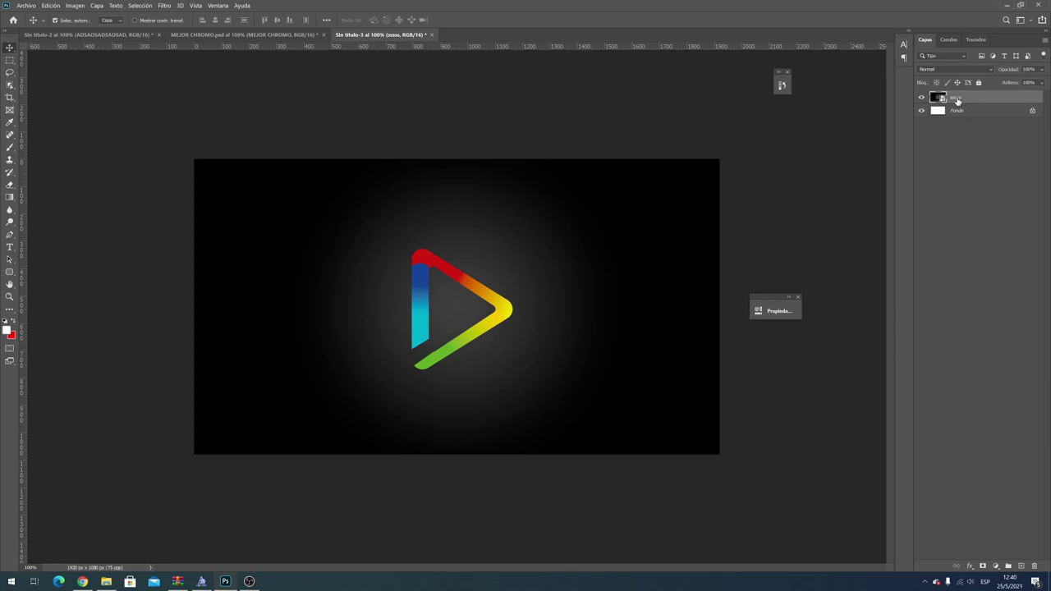
{"action": "double_click", "coordinate": [957, 98]}
{"action": "double_click", "coordinate": [936, 96]}
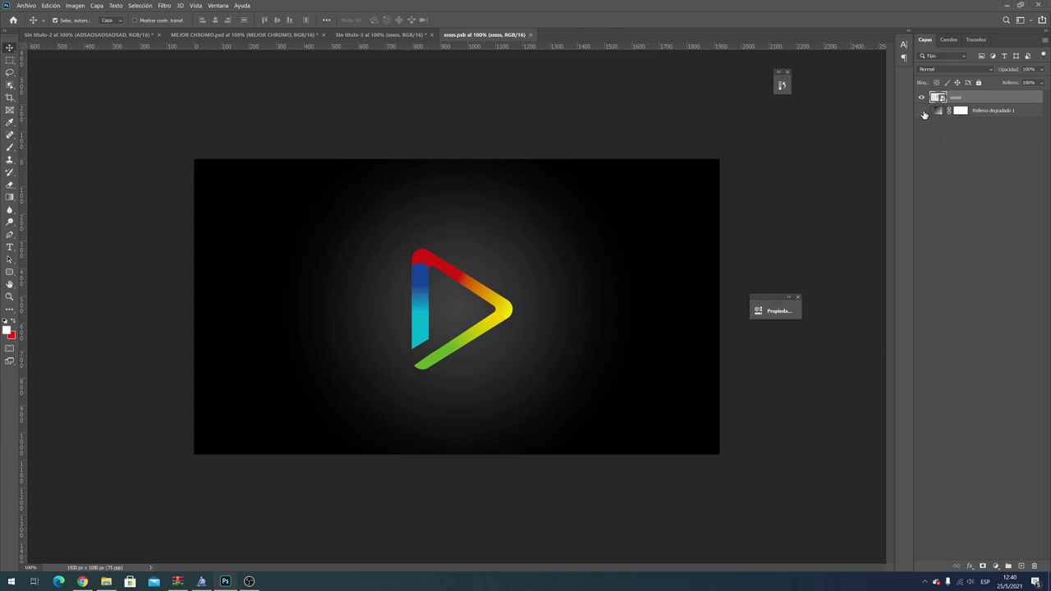
Step: Hide the gradient fill layer inside sssss.psb and select the logo layer
{"action": "left_click", "coordinate": [922, 111]}
{"action": "left_click", "coordinate": [935, 116]}
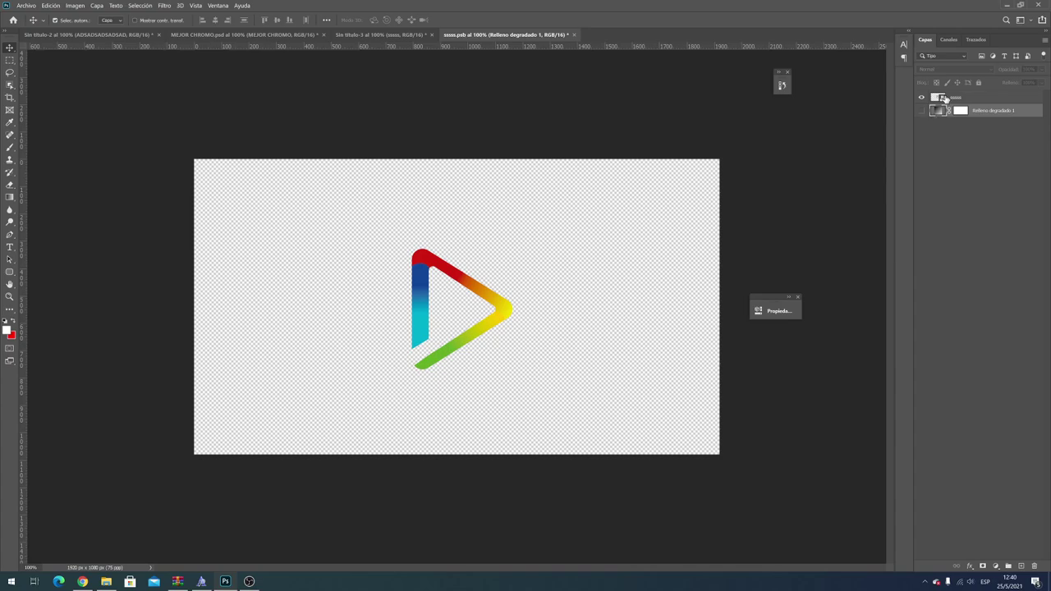
{"action": "left_click", "coordinate": [967, 99]}
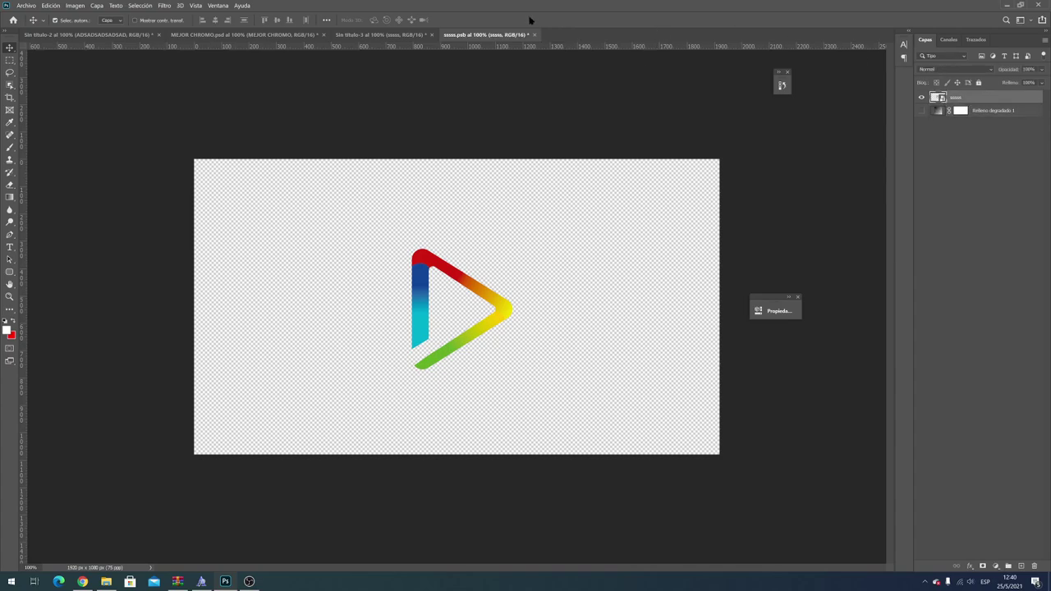
{"action": "right_click", "coordinate": [955, 102]}
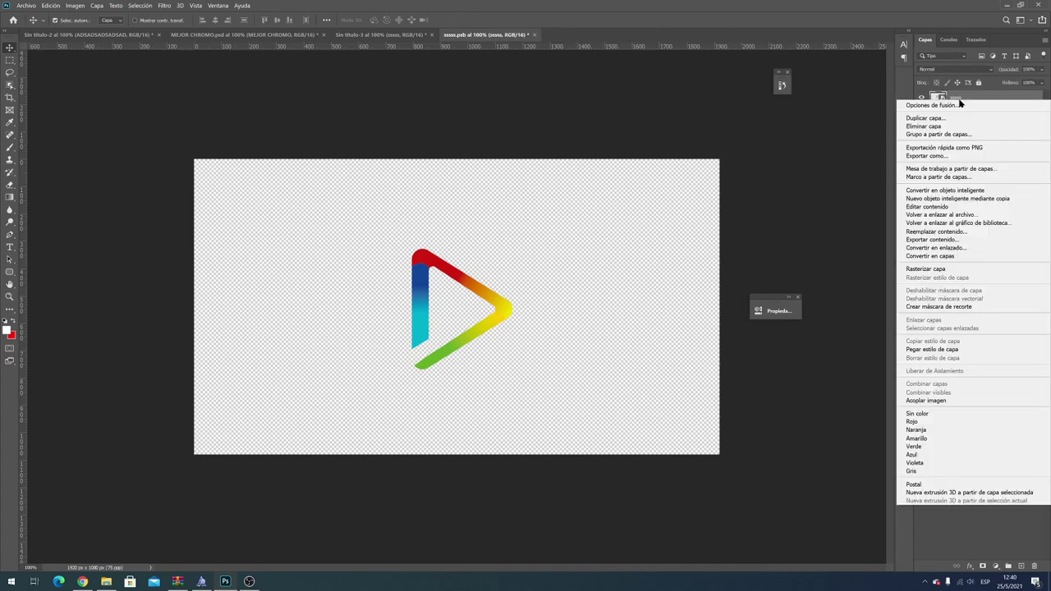
Step: Add a Bevel and Emboss effect to the logo layer
{"action": "left_click", "coordinate": [959, 99]}
{"action": "right_click", "coordinate": [959, 100]}
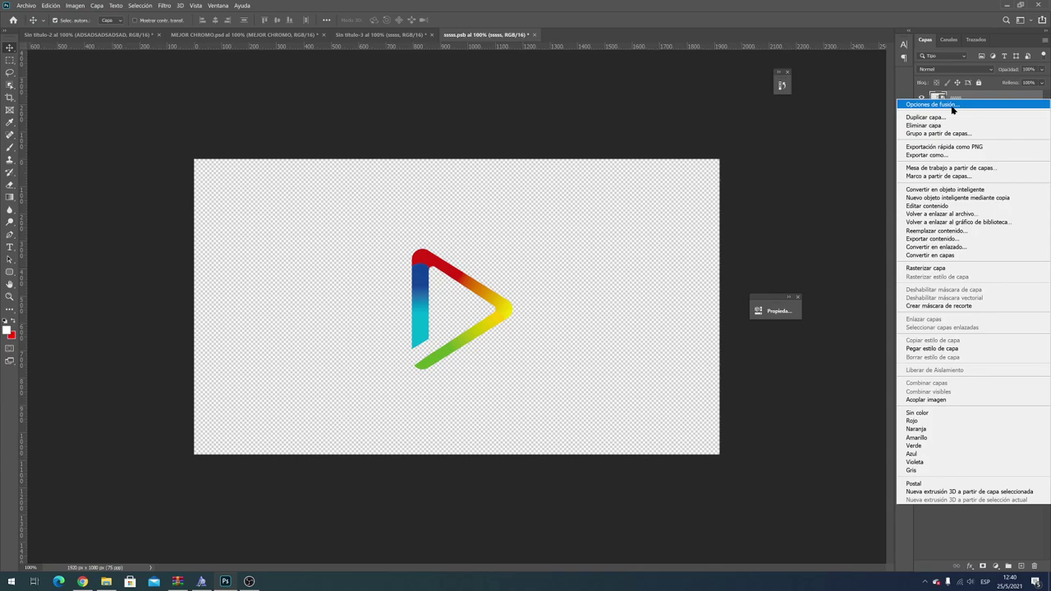
{"action": "left_click", "coordinate": [953, 106]}
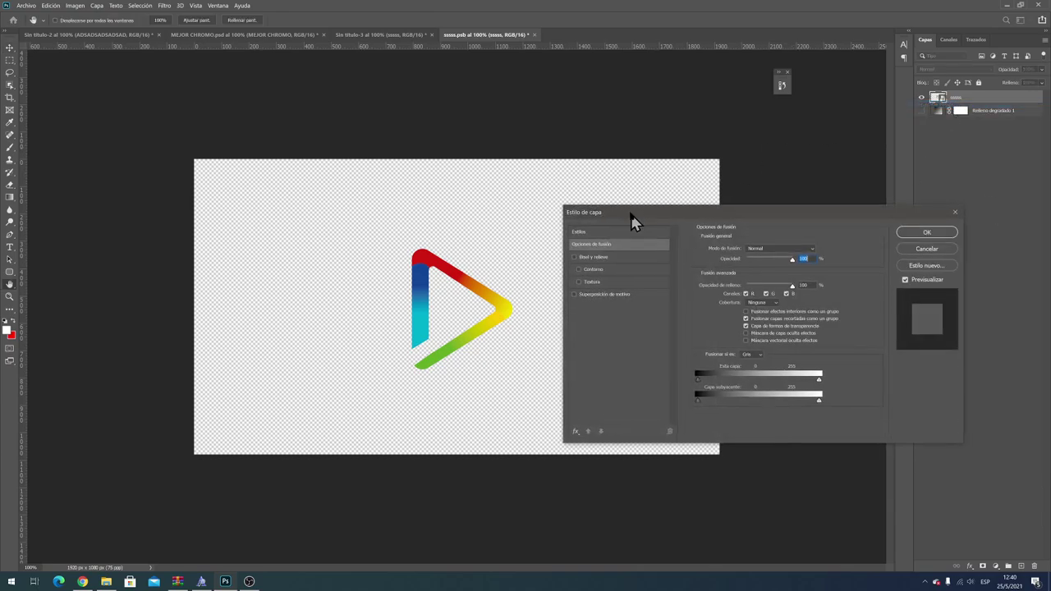
{"action": "left_click", "coordinate": [583, 238]}
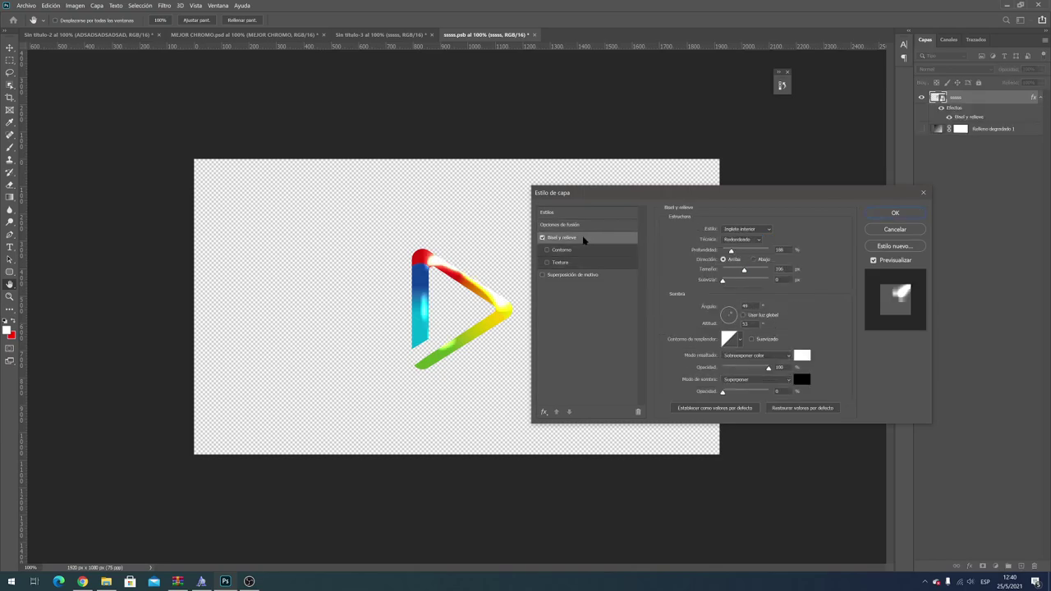
Step: Set the bevel to Inner Bevel with Cincel blando technique and depth 15
{"action": "left_click", "coordinate": [760, 230]}
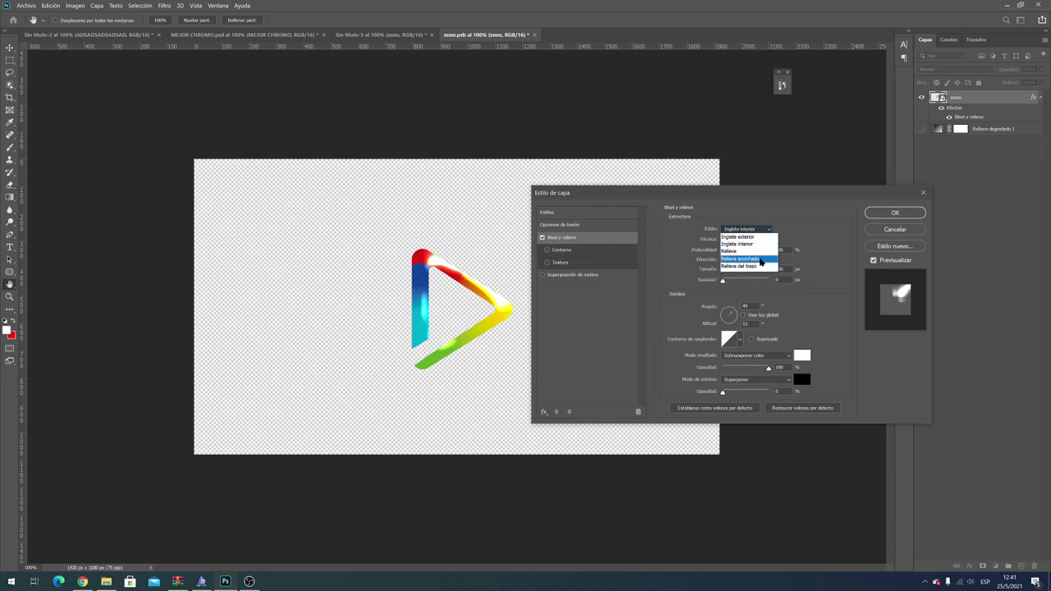
{"action": "left_click", "coordinate": [796, 240]}
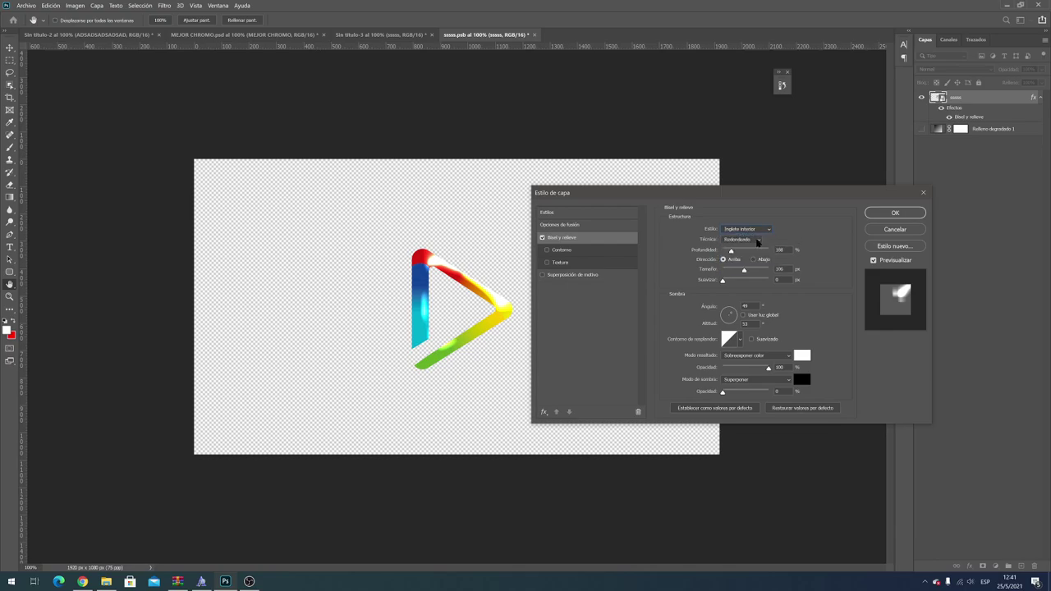
{"action": "left_click", "coordinate": [757, 239]}
{"action": "left_click", "coordinate": [756, 261]}
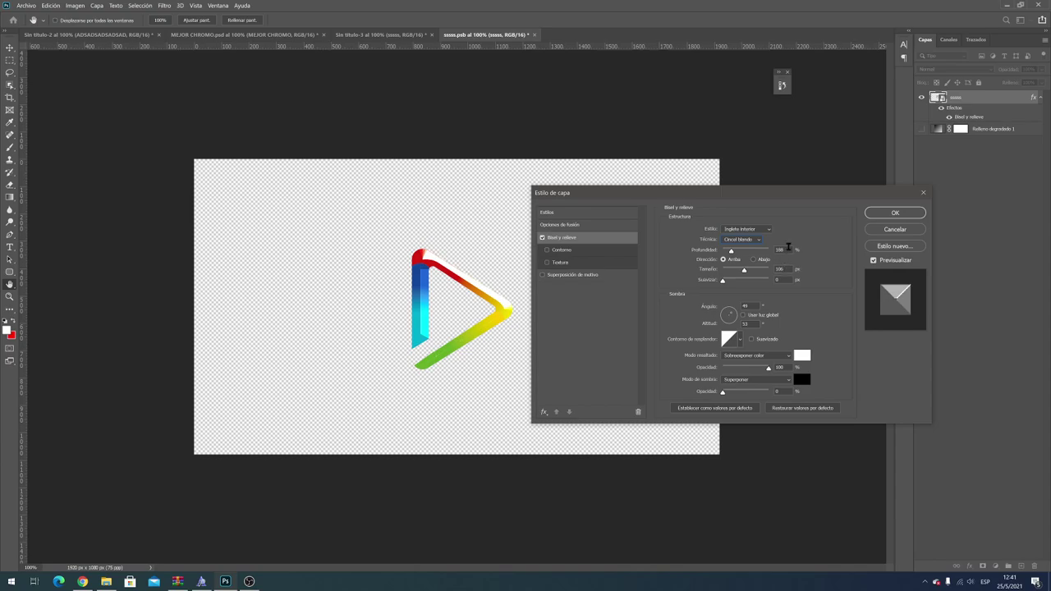
{"action": "double_click", "coordinate": [779, 250]}
{"action": "type", "text": "1"}
{"action": "type", "text": "5"}
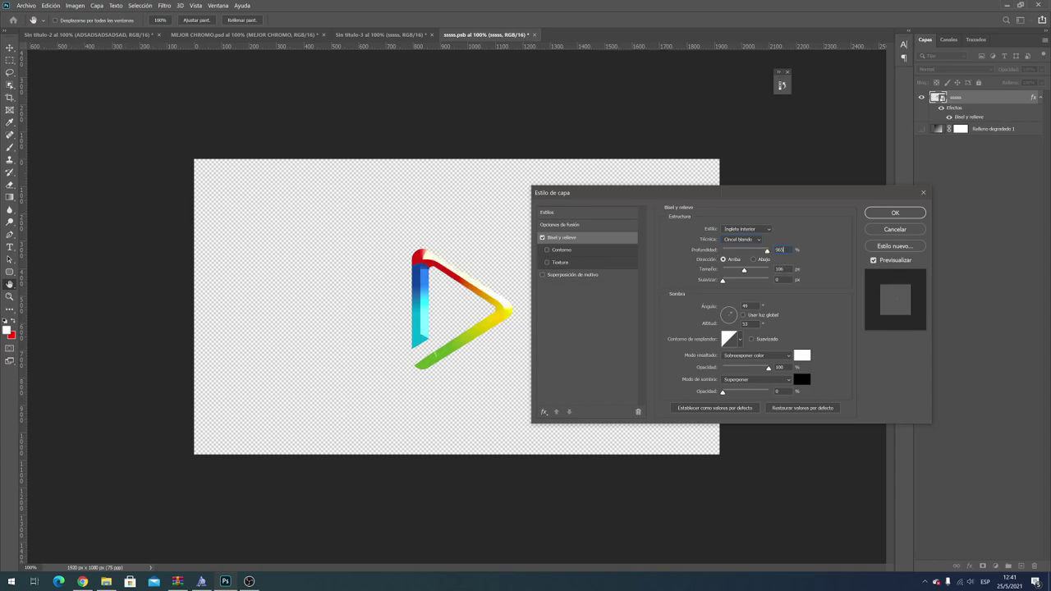
Step: Set the bevel size to 27 px, soften to 1, and altitude to 64
{"action": "left_click_drag", "start_coordinate": [789, 269], "coordinate": [759, 271]}
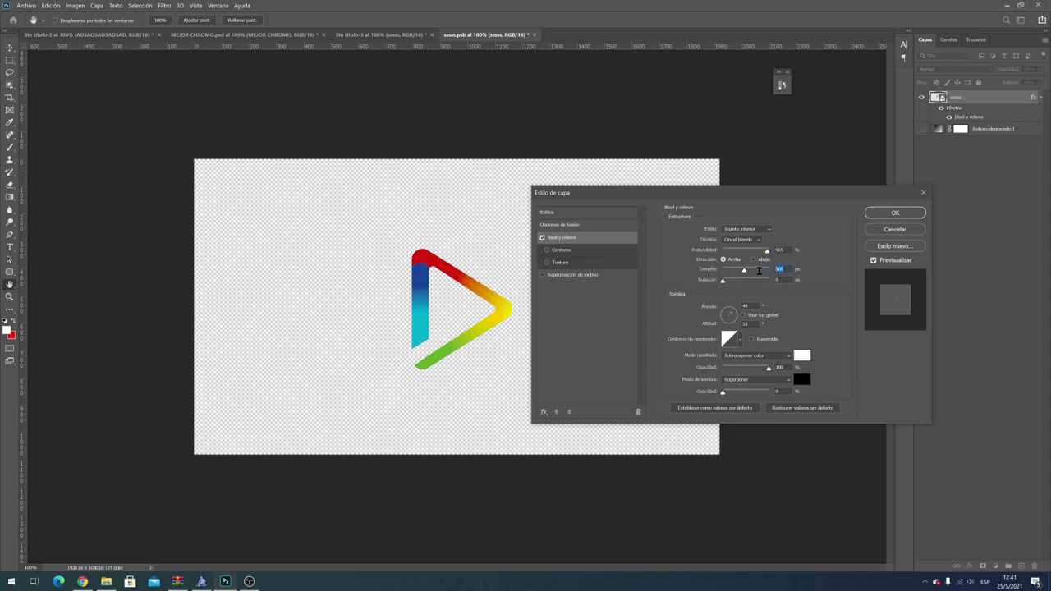
{"action": "type", "text": "27"}
{"action": "left_click_drag", "start_coordinate": [788, 280], "coordinate": [733, 295]}
{"action": "type", "text": "1"}
{"action": "left_click_drag", "start_coordinate": [754, 304], "coordinate": [727, 304]}
{"action": "left_click_drag", "start_coordinate": [757, 323], "coordinate": [736, 324]}
{"action": "type", "text": "64"}
Step: Set highlights to Trama at 75% and shadows to Oscurecer at 75%
{"action": "left_click", "coordinate": [760, 358]}
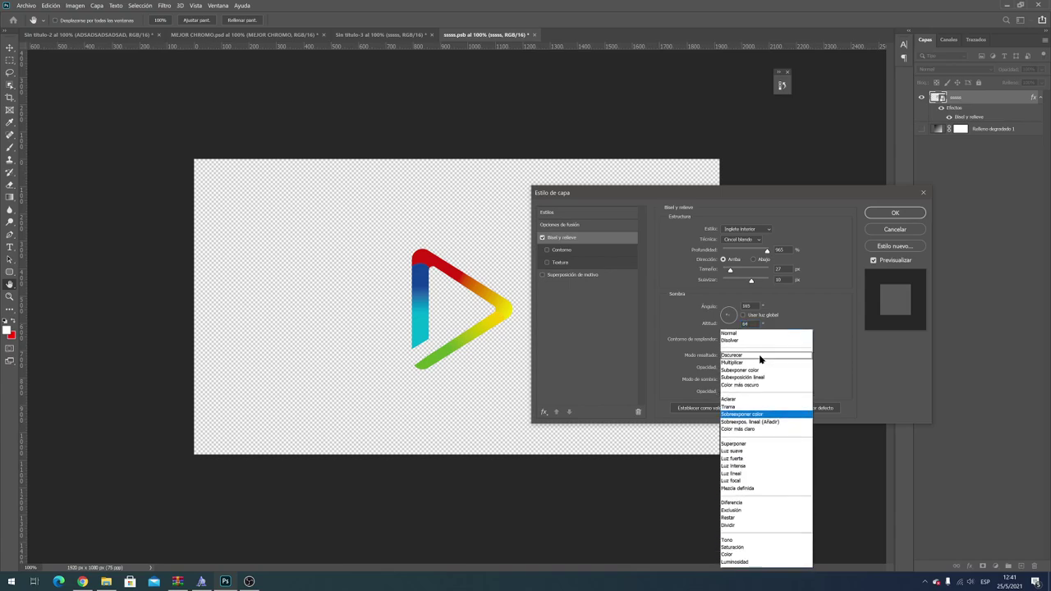
{"action": "left_click", "coordinate": [751, 400]}
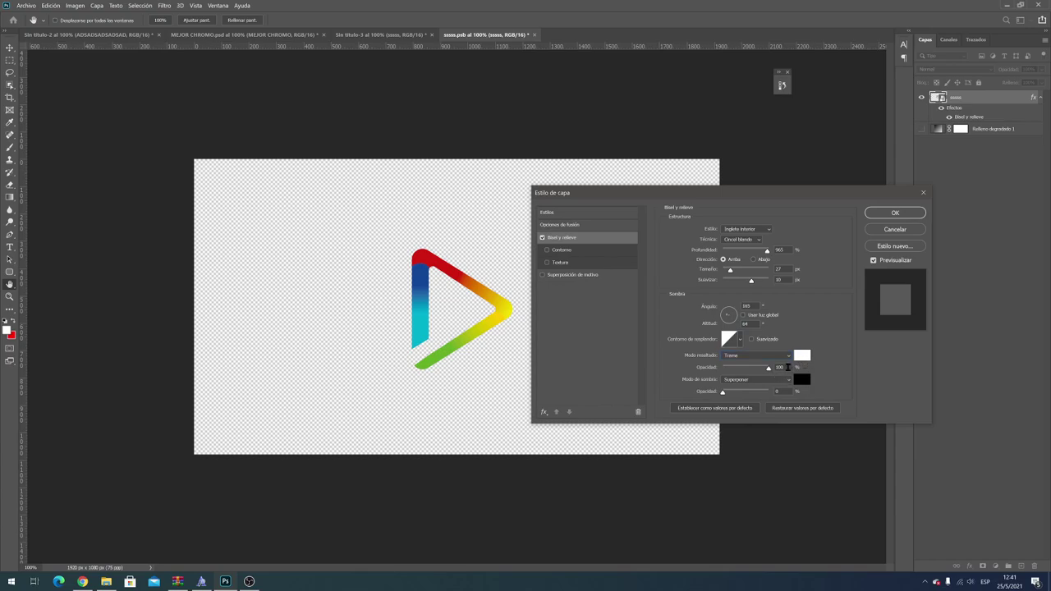
{"action": "left_click", "coordinate": [778, 368]}
{"action": "type", "text": "75"}
{"action": "left_click", "coordinate": [777, 391]}
{"action": "type", "text": "75"}
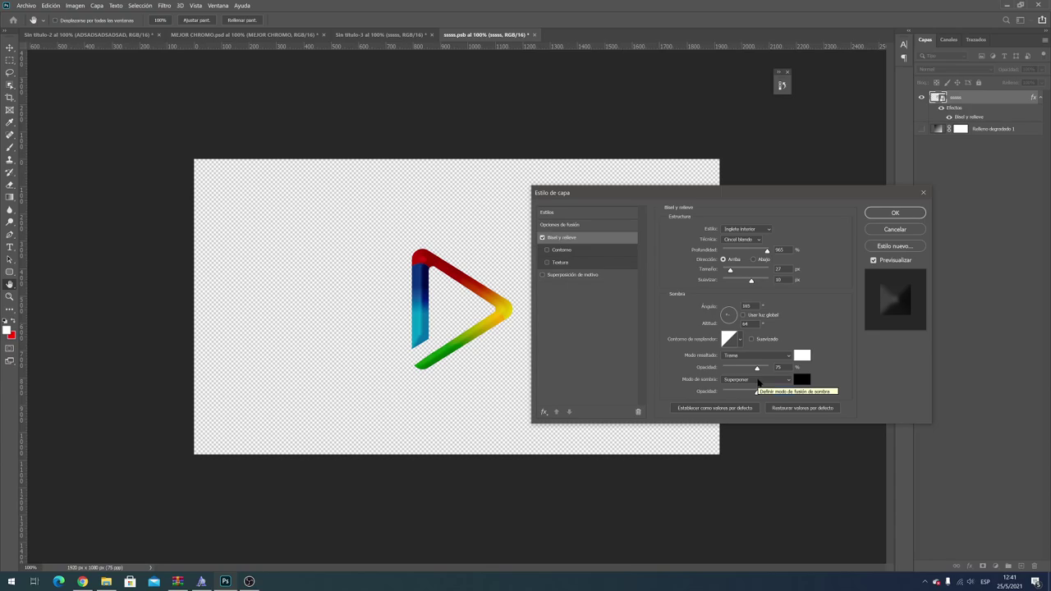
{"action": "left_click", "coordinate": [758, 382]}
{"action": "left_click", "coordinate": [744, 362]}
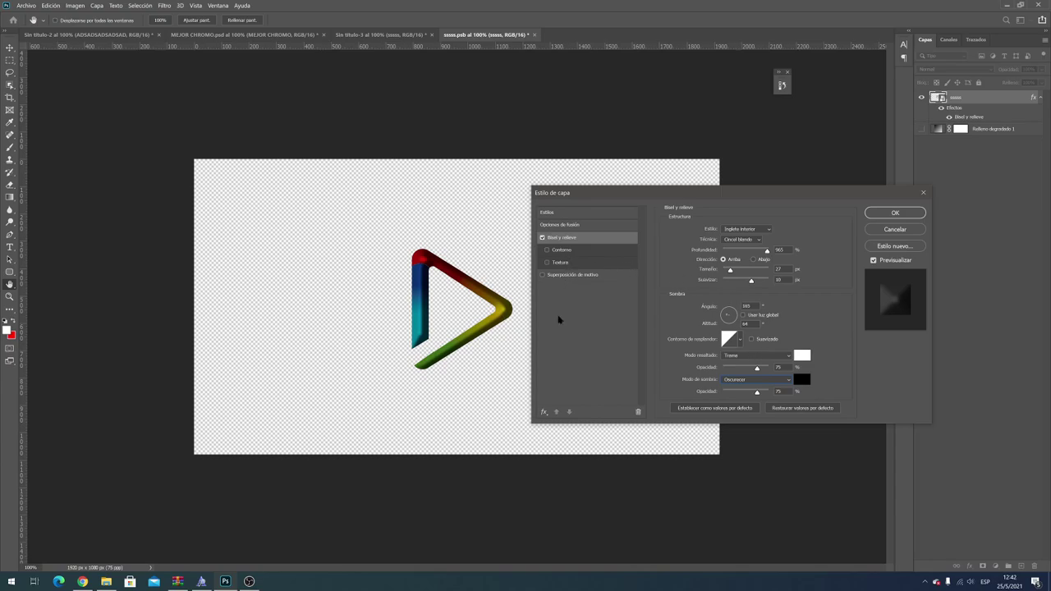
{"action": "left_click", "coordinate": [544, 412]}
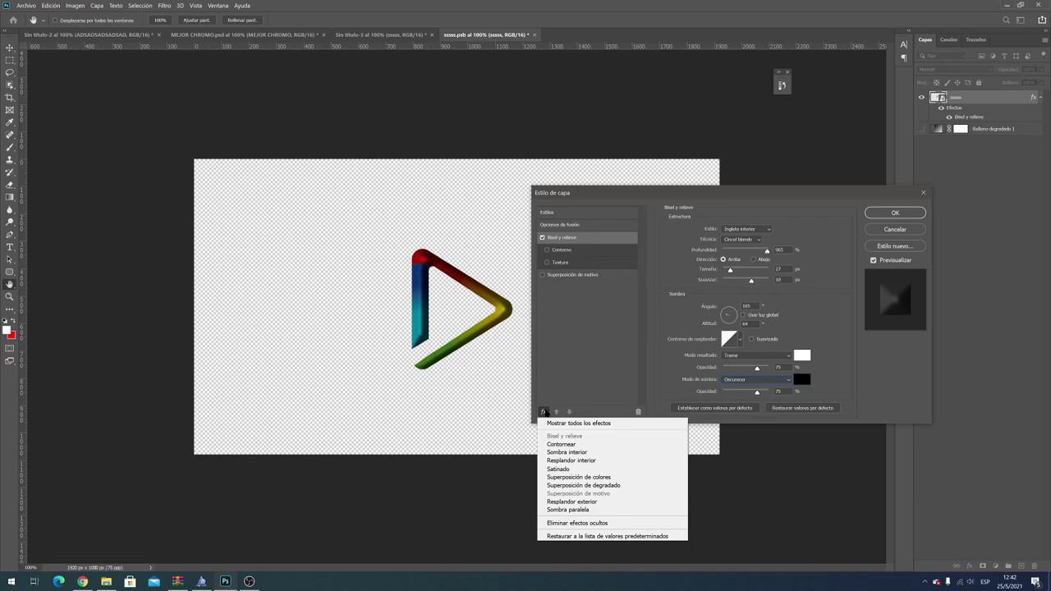
Step: Swap a disabled gradient overlay for a #878584 grey Color Overlay and apply the style
{"action": "left_click", "coordinate": [560, 485]}
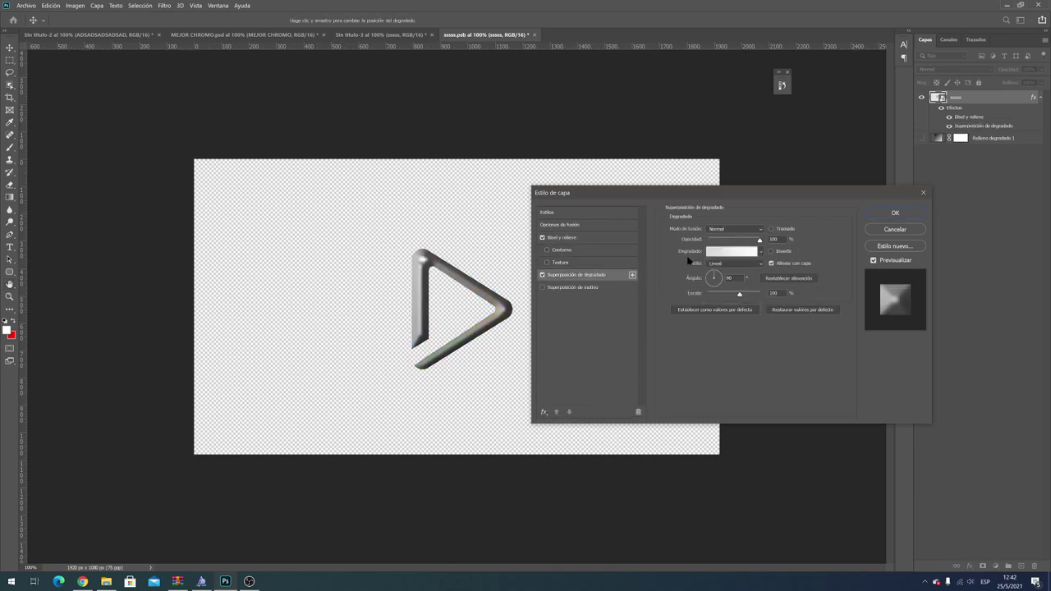
{"action": "left_click", "coordinate": [542, 274]}
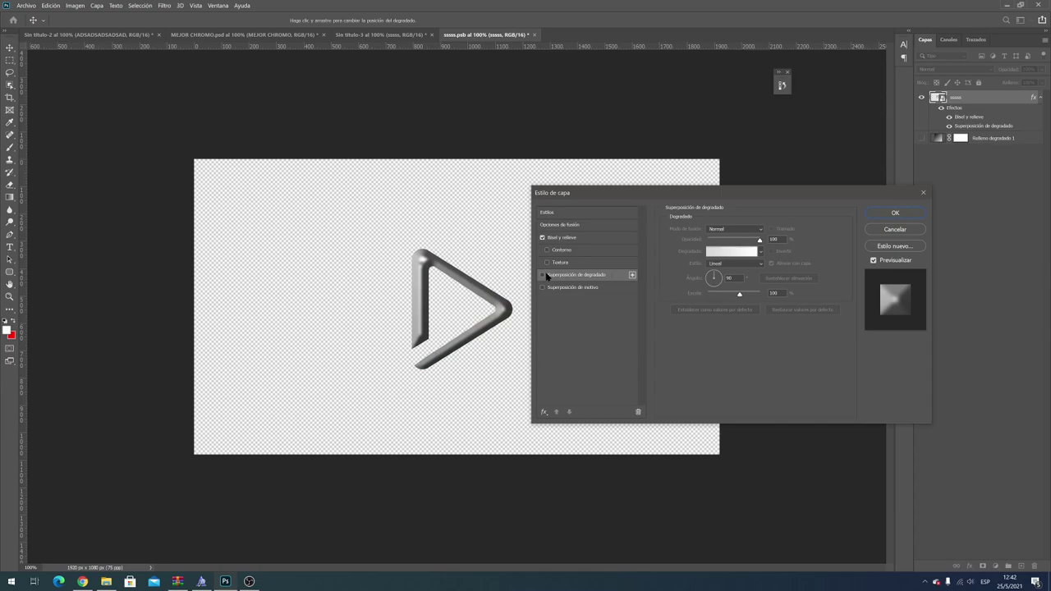
{"action": "left_click", "coordinate": [545, 415]}
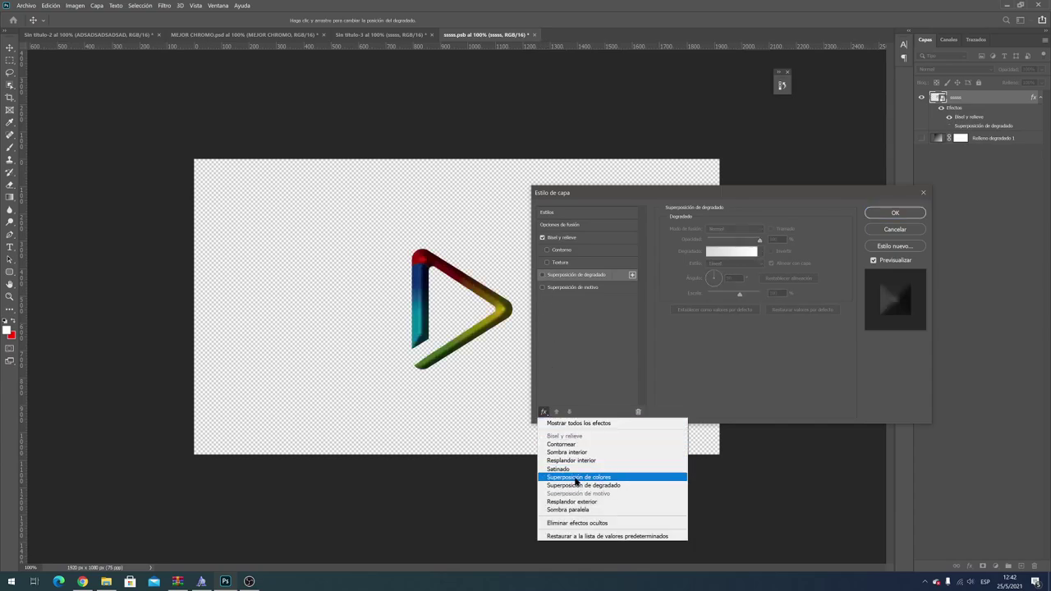
{"action": "left_click", "coordinate": [577, 477]}
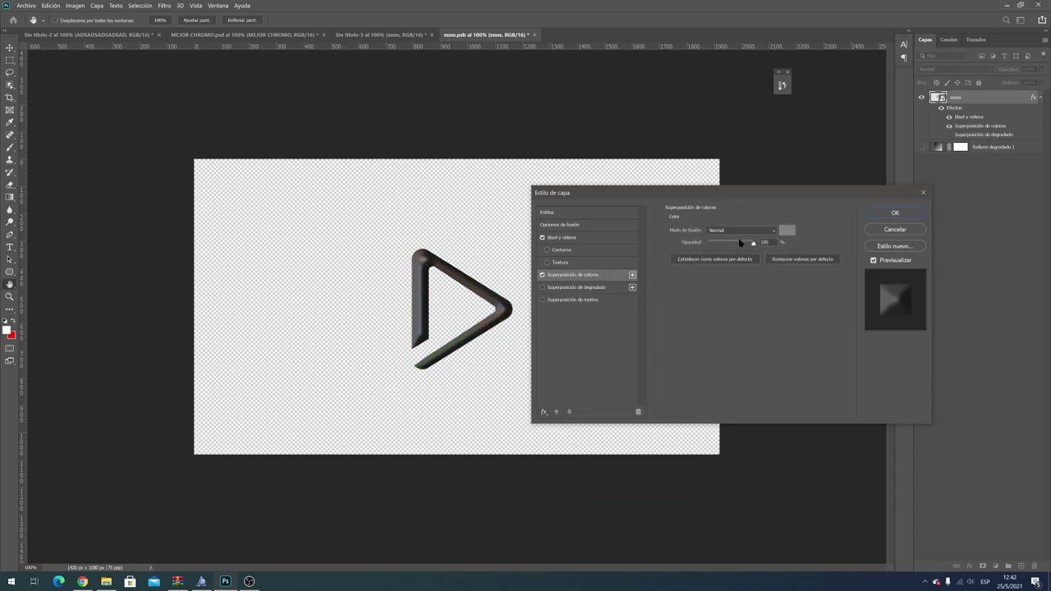
{"action": "left_click", "coordinate": [785, 231]}
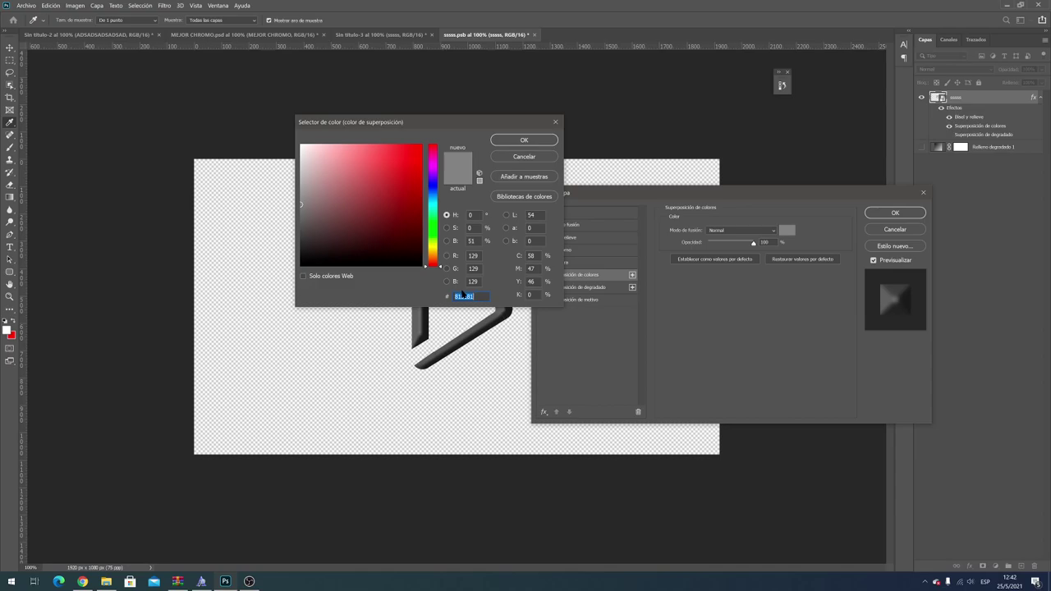
{"action": "type", "text": "8"}
{"action": "left_click", "coordinate": [414, 209]}
{"action": "type", "text": "78"}
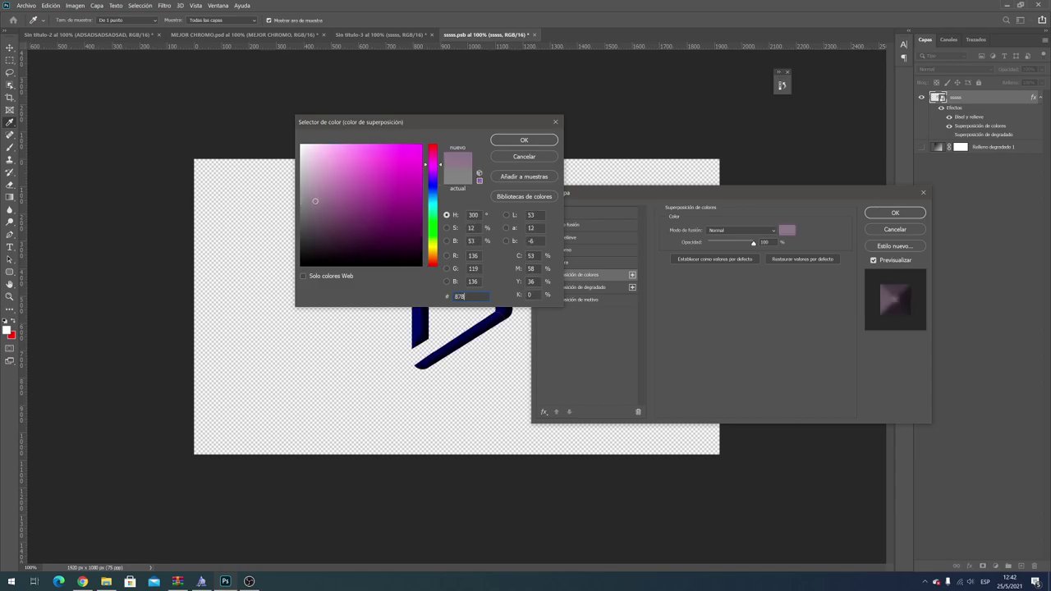
{"action": "left_click_drag", "start_coordinate": [432, 185], "coordinate": [432, 212]}
{"action": "type", "text": "4"}
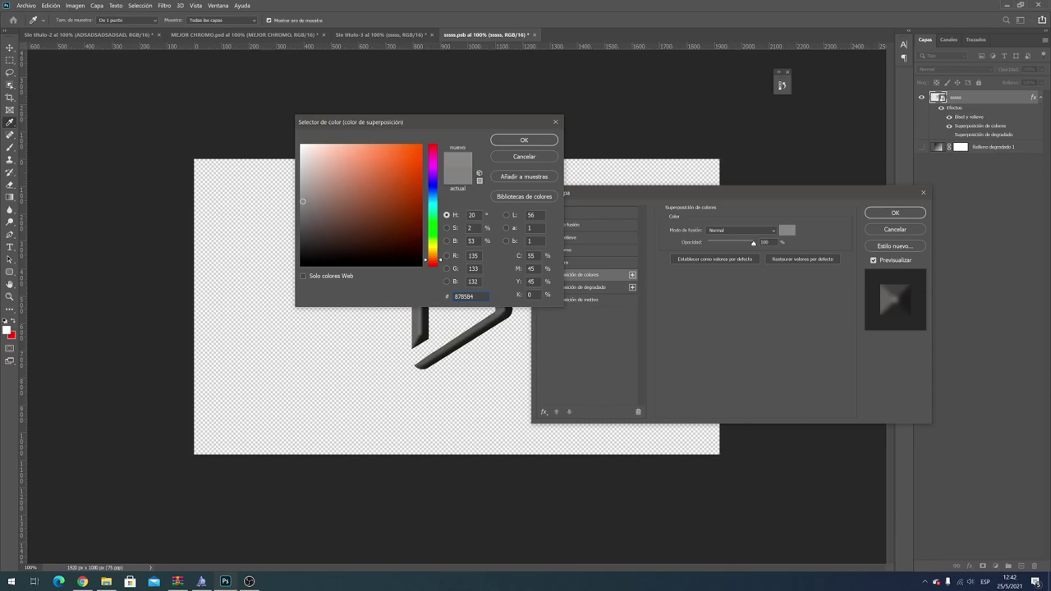
{"action": "key", "text": "Return"}
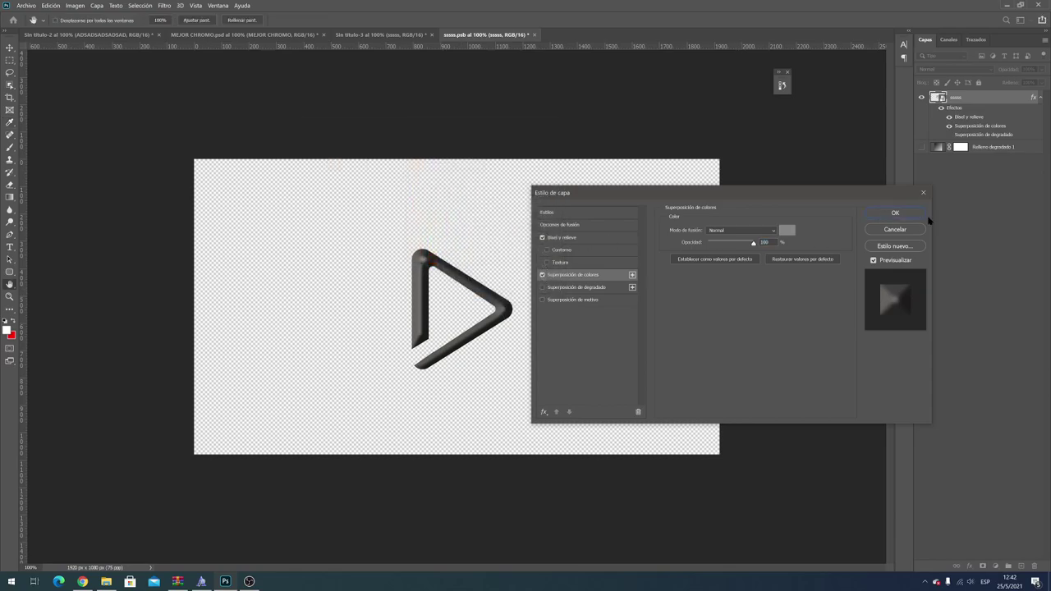
{"action": "left_click", "coordinate": [901, 215]}
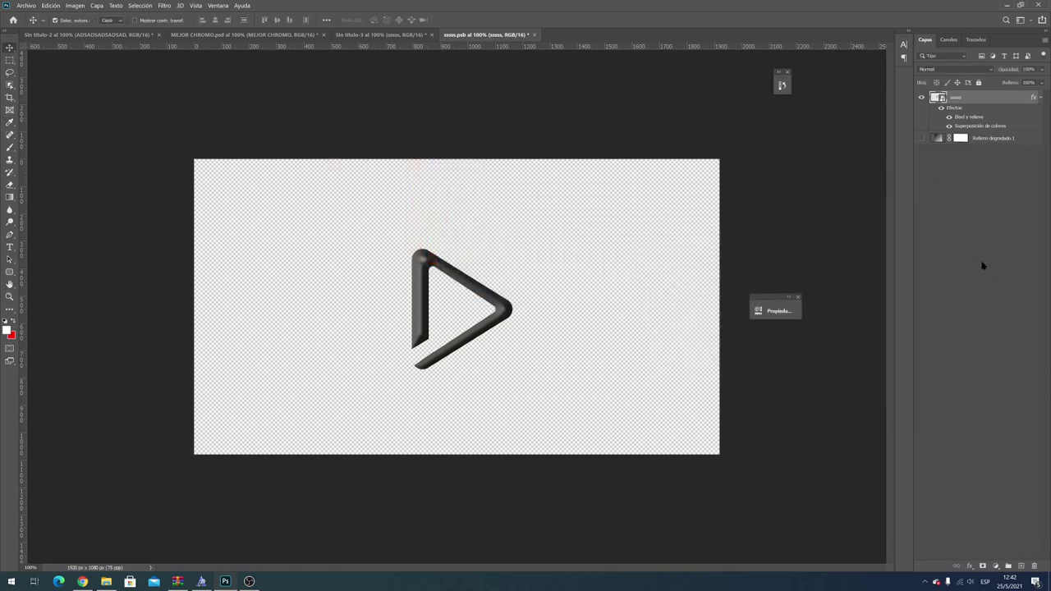
Step: Save the edited logo document and close it to return to the main file
{"action": "left_click", "coordinate": [27, 5]}
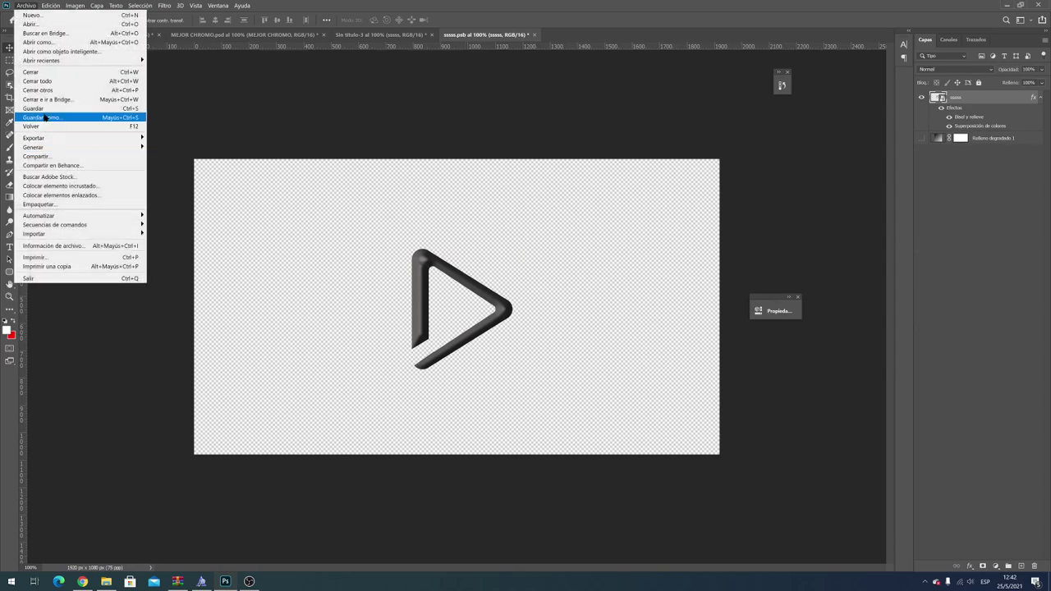
{"action": "left_click", "coordinate": [44, 110]}
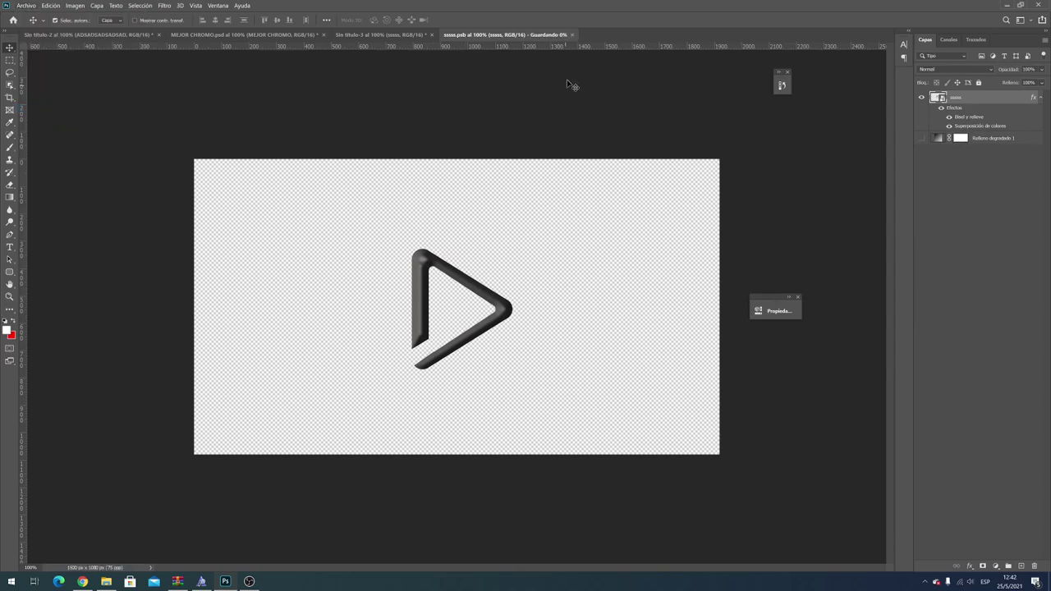
{"action": "left_click", "coordinate": [530, 35]}
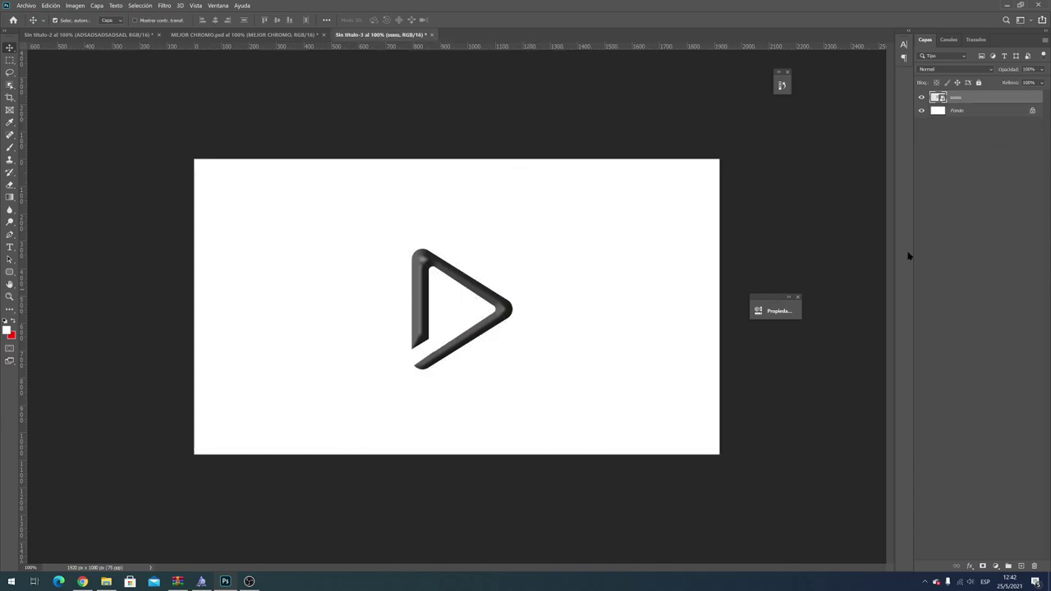
Step: Above Fondo, add a gradient fill layer using a dark Grises black-to-grey preset
{"action": "left_click", "coordinate": [950, 122]}
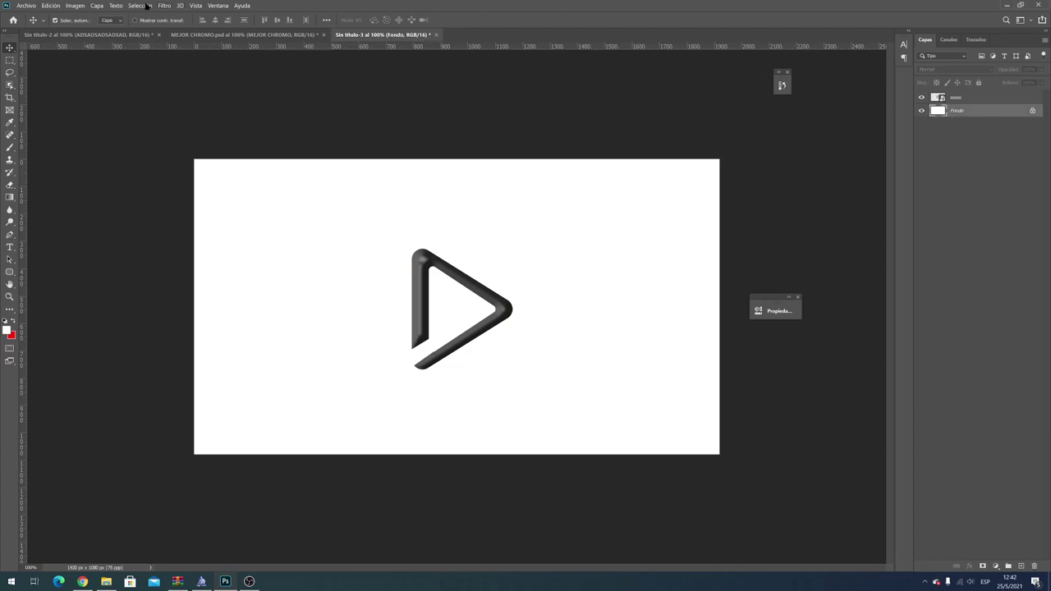
{"action": "left_click", "coordinate": [92, 6]}
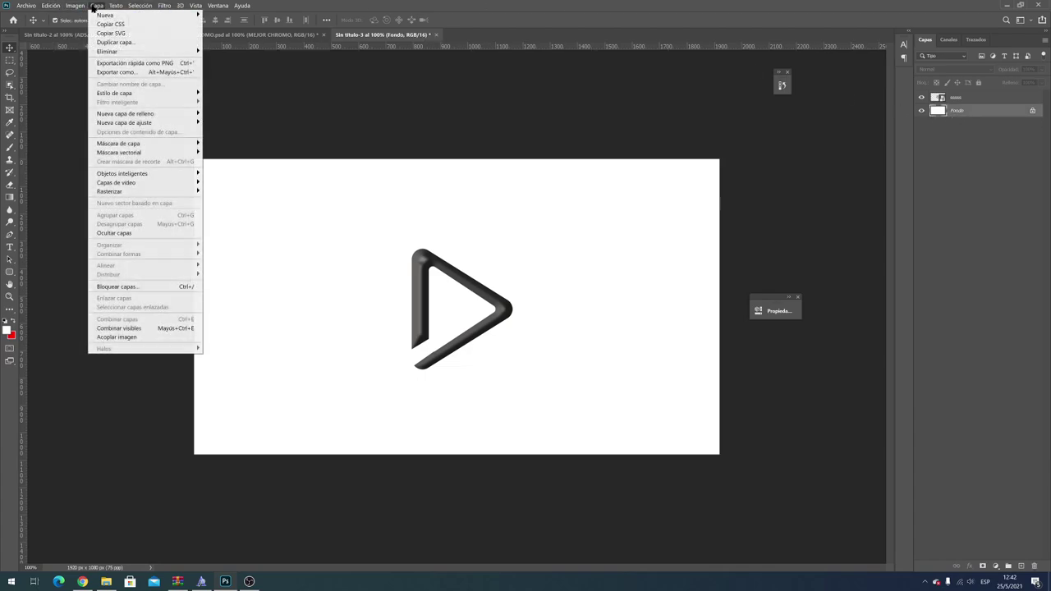
{"action": "mouse_move", "coordinate": [125, 113]}
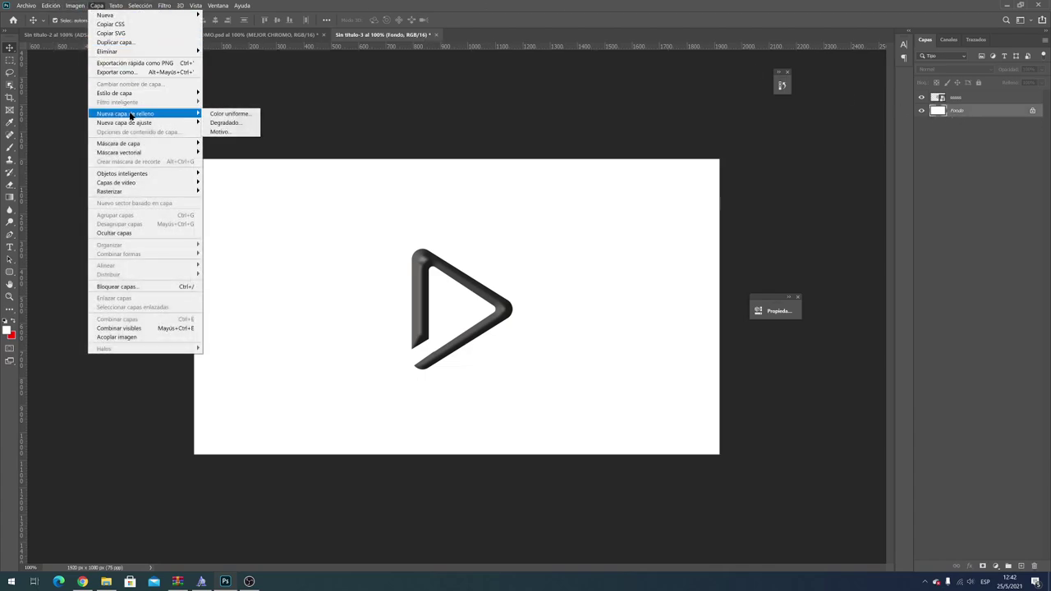
{"action": "left_click", "coordinate": [224, 122]}
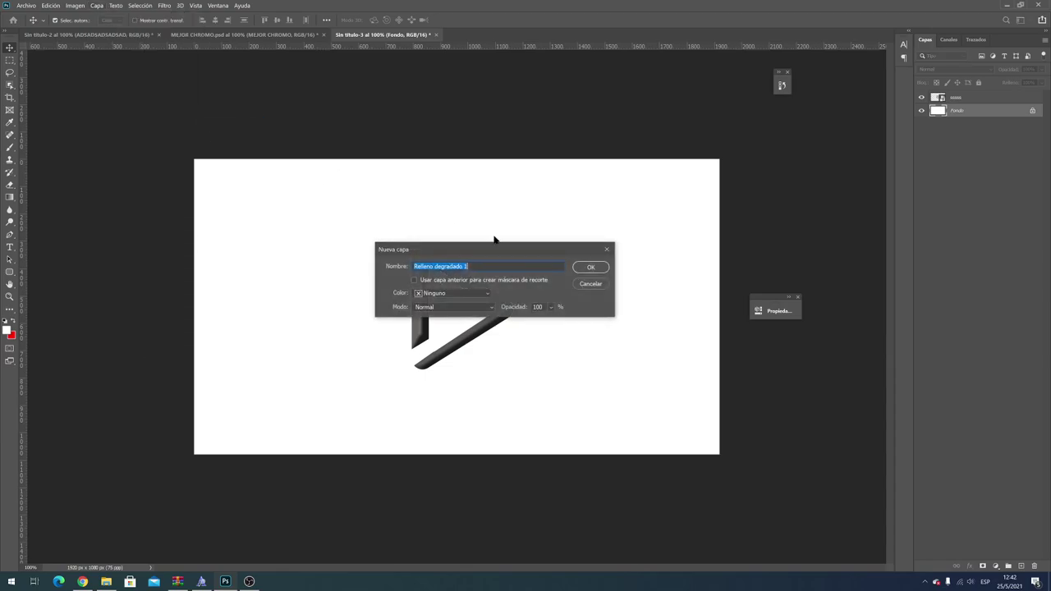
{"action": "left_click", "coordinate": [606, 271]}
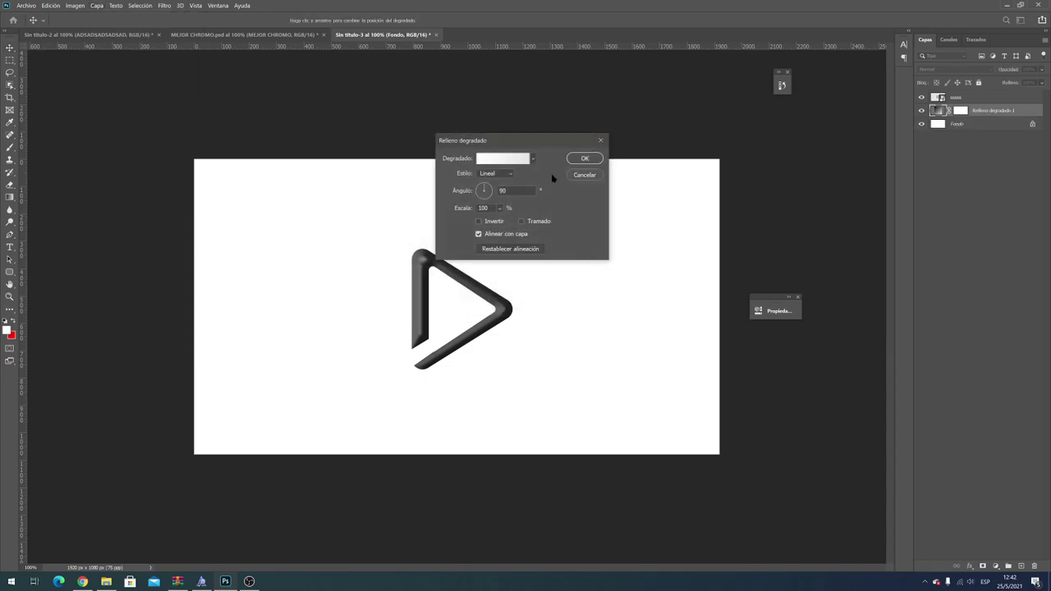
{"action": "left_click", "coordinate": [511, 160]}
{"action": "scroll", "coordinate": [635, 197], "scroll_direction": "down", "scroll_amount": 2}
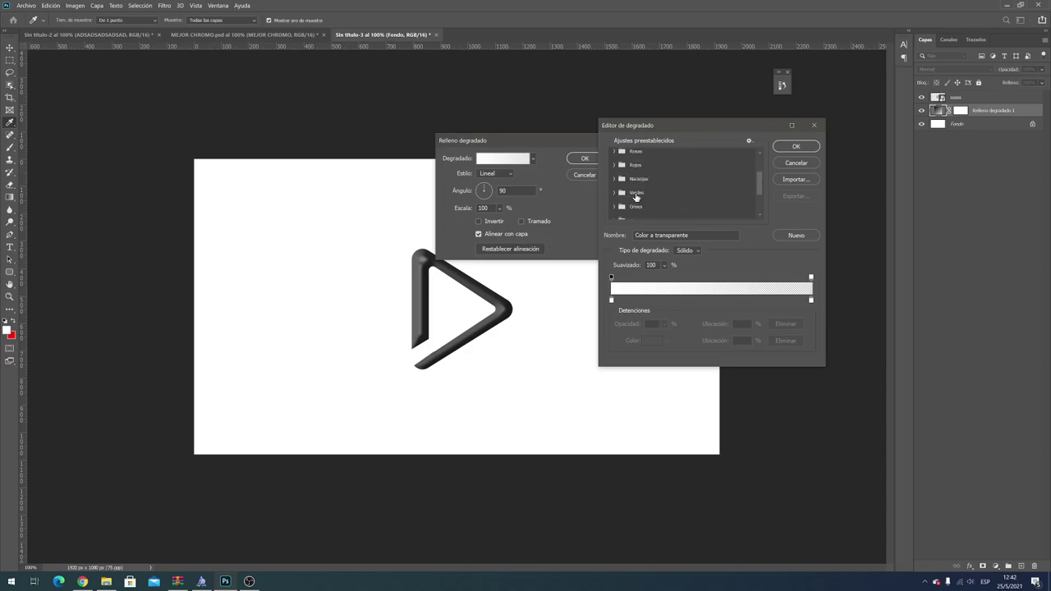
{"action": "scroll", "coordinate": [635, 197], "scroll_direction": "down", "scroll_amount": 1}
{"action": "left_click", "coordinate": [615, 191]}
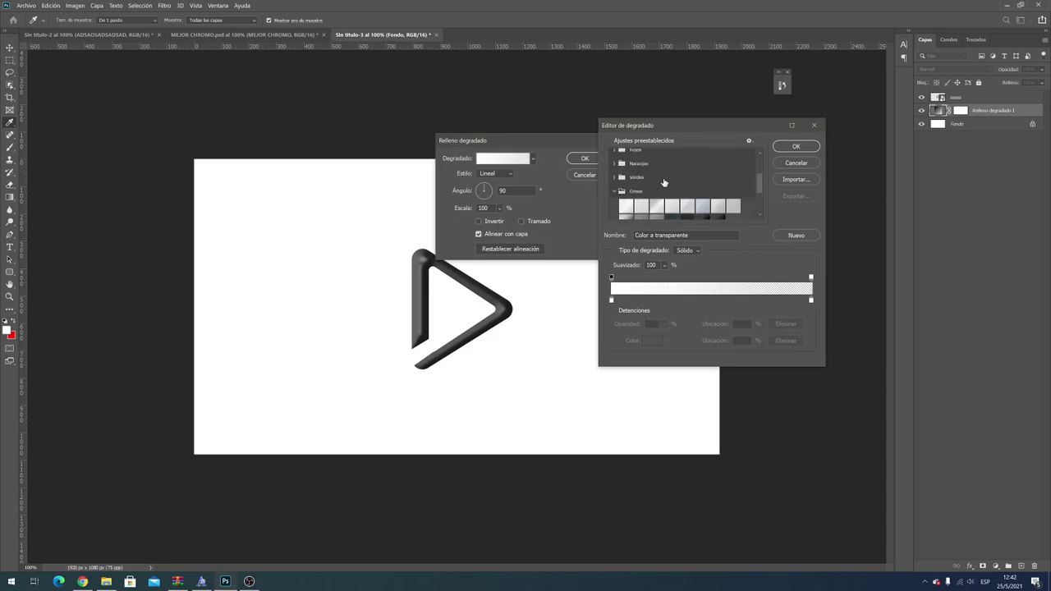
{"action": "scroll", "coordinate": [665, 182], "scroll_direction": "down", "scroll_amount": 1}
{"action": "scroll", "coordinate": [675, 181], "scroll_direction": "down", "scroll_amount": 1}
{"action": "left_click", "coordinate": [718, 191]}
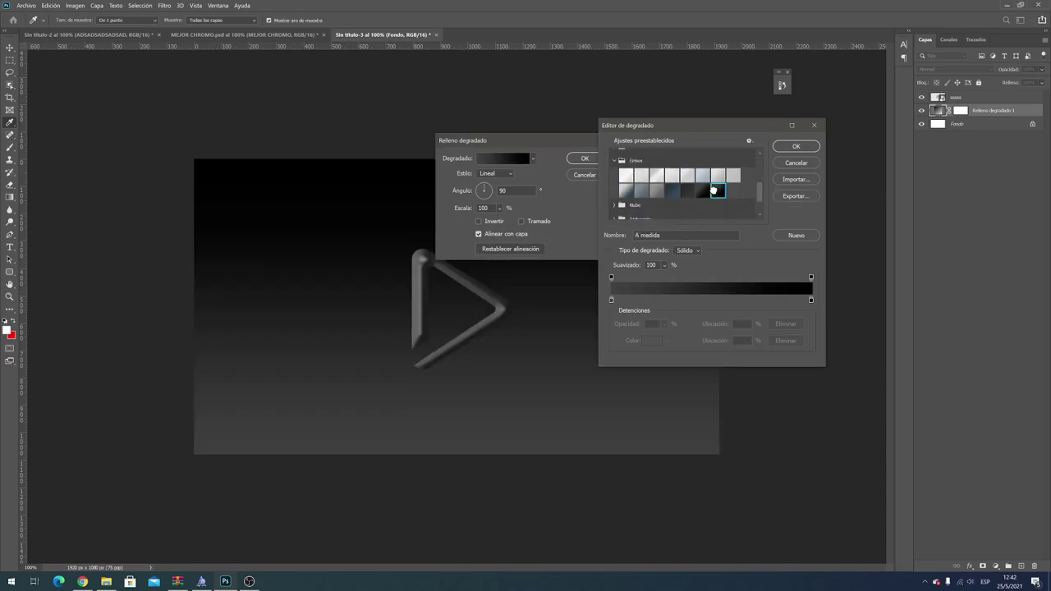
{"action": "left_click", "coordinate": [796, 147]}
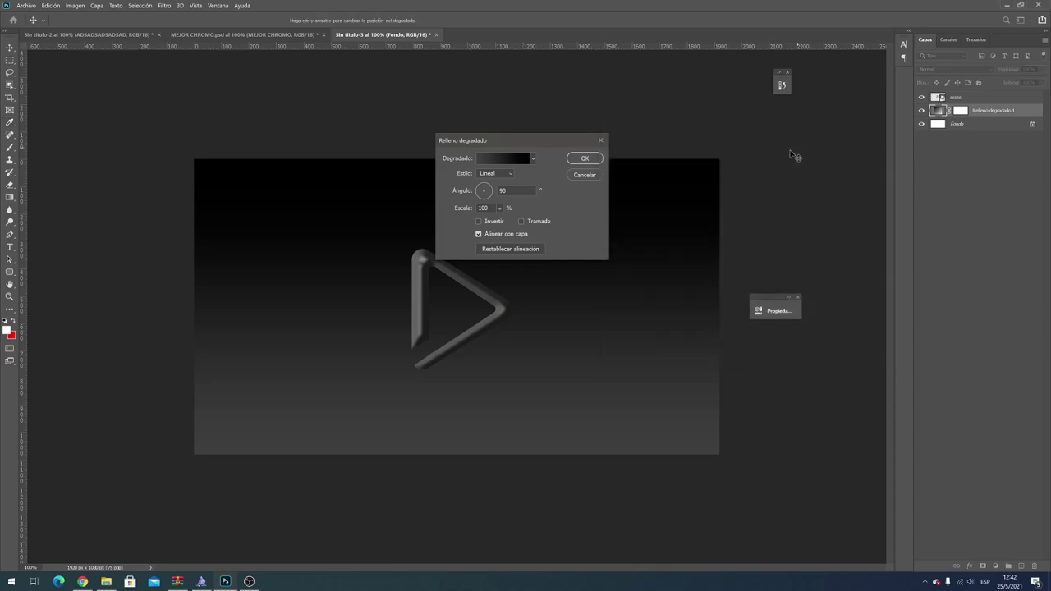
{"action": "left_click", "coordinate": [584, 158]}
{"action": "left_click", "coordinate": [26, 5]}
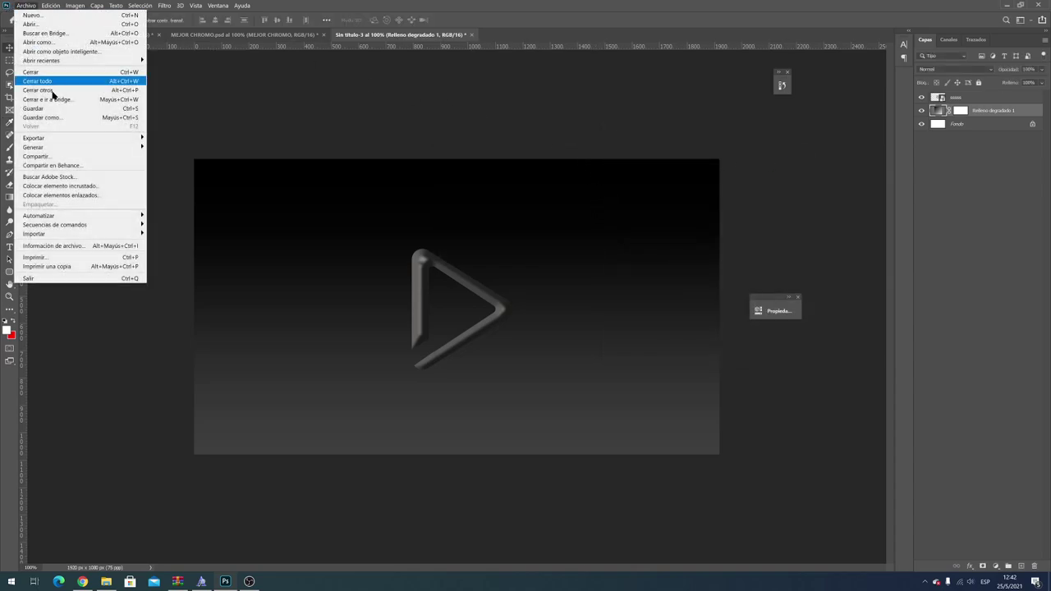
{"action": "left_click", "coordinate": [81, 185]}
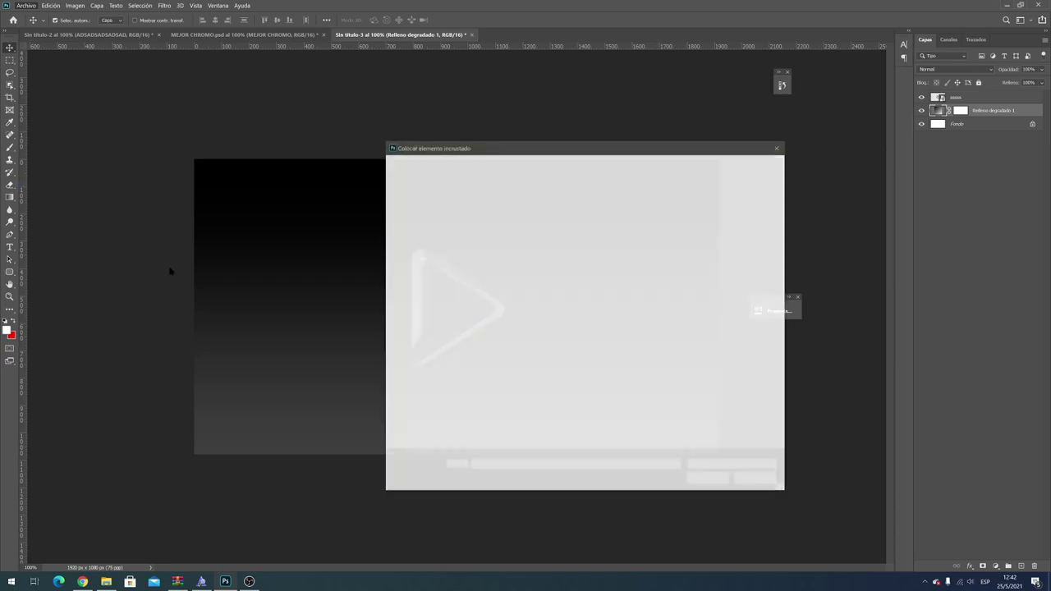
{"action": "left_click", "coordinate": [415, 201]}
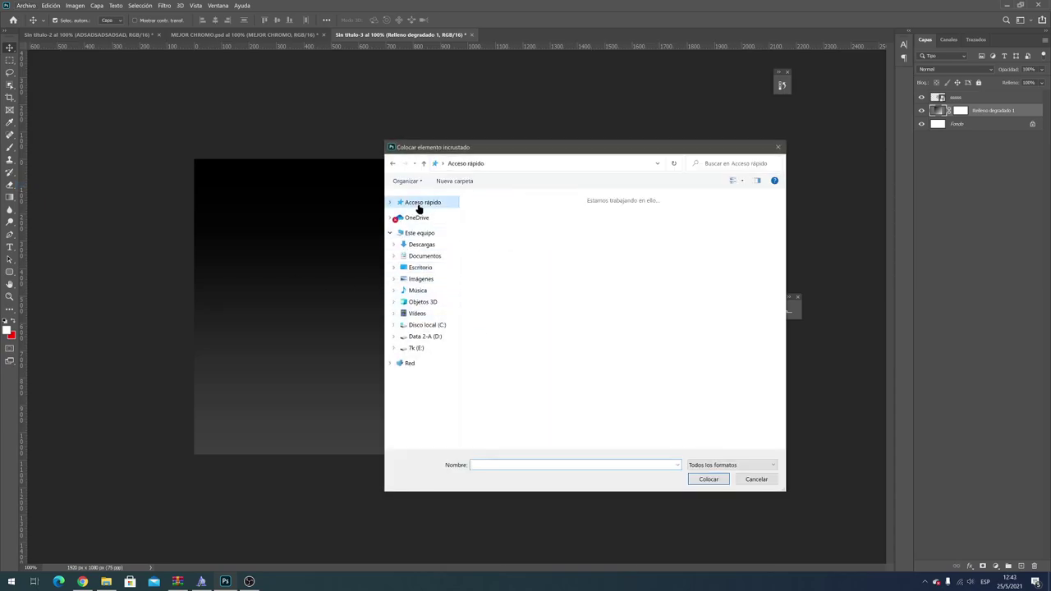
{"action": "left_click", "coordinate": [533, 334]}
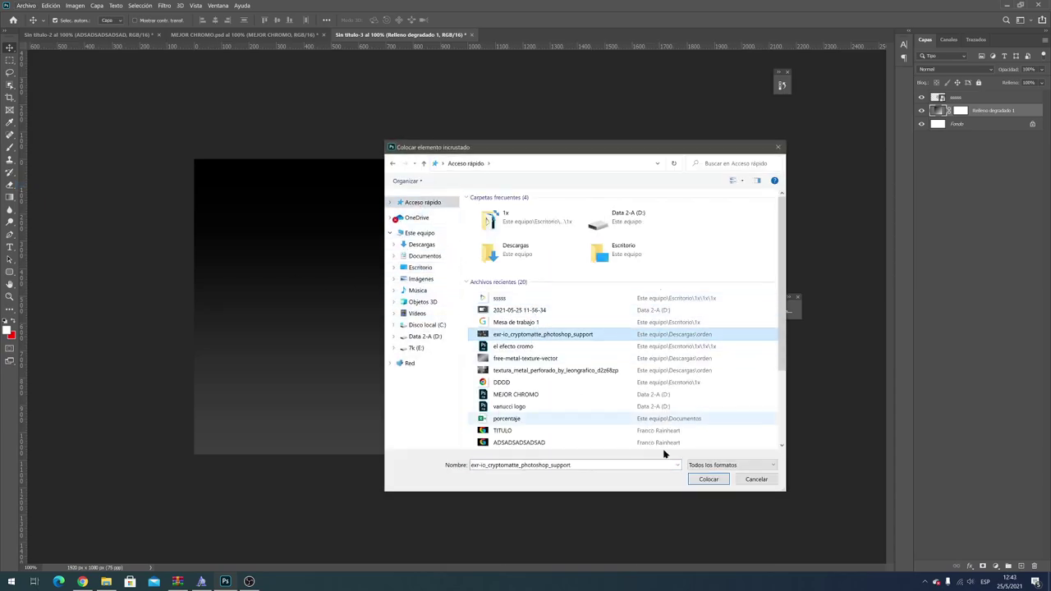
{"action": "left_click", "coordinate": [702, 479]}
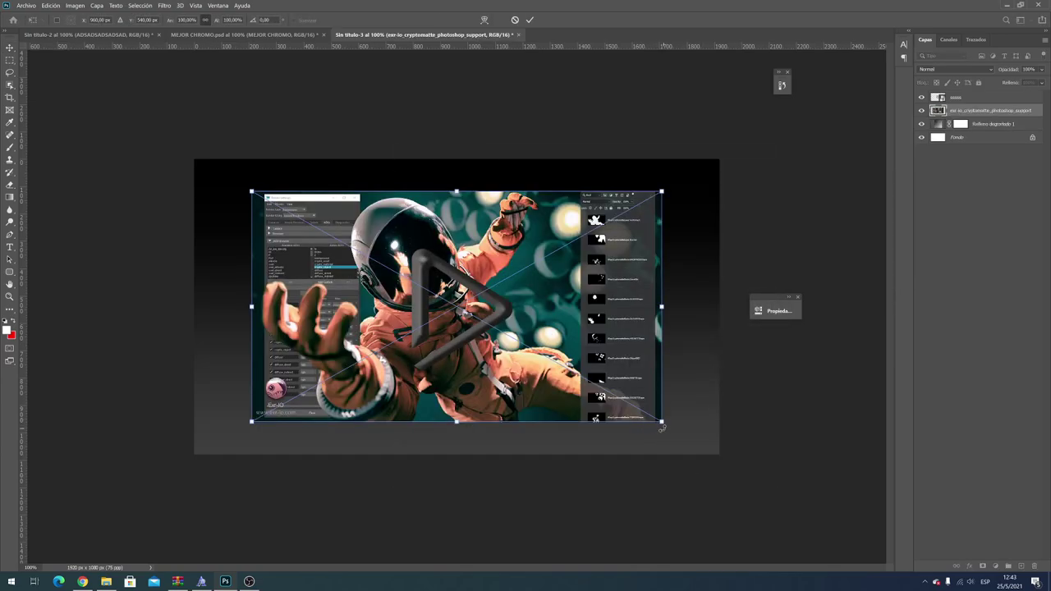
{"action": "left_click_drag", "start_coordinate": [662, 422], "coordinate": [775, 487]}
{"action": "mouse_move", "coordinate": [603, 408]}
{"action": "left_mouse_down"}
{"action": "mouse_move", "coordinate": [563, 378]}
{"action": "mouse_move", "coordinate": [546, 382]}
{"action": "left_mouse_up"}
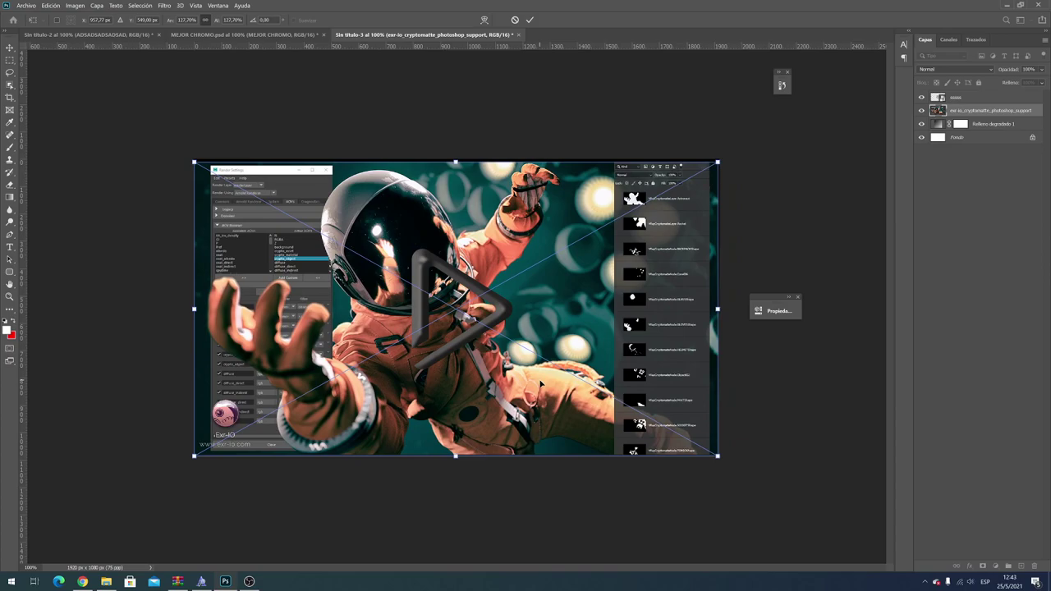
{"action": "key", "text": "Return"}
{"action": "key", "text": "Delete"}
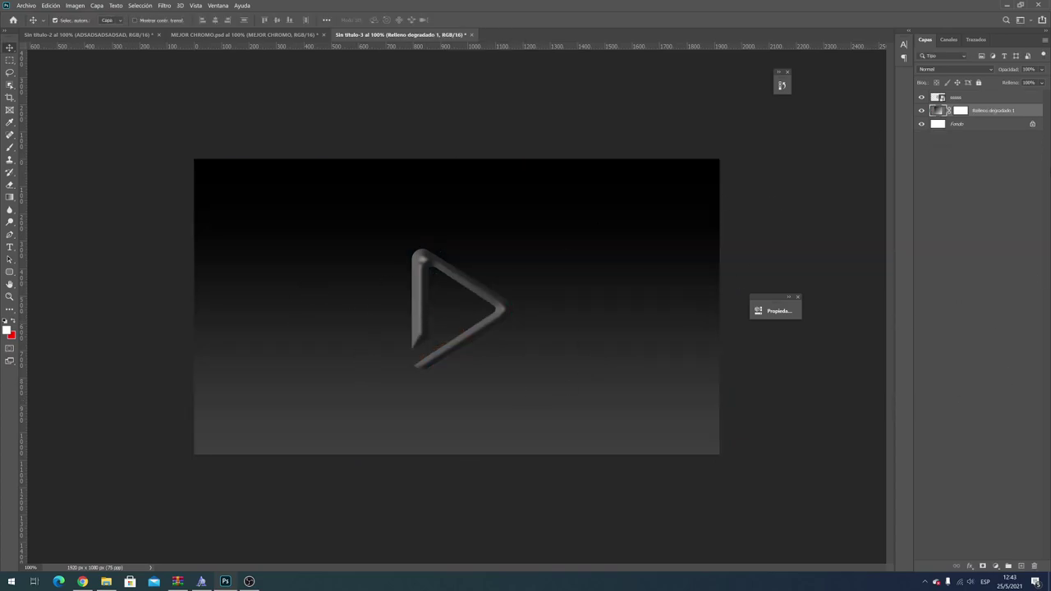
Step: Rename the ssss play-icon layer to Principal and open its Blending Options
{"action": "left_click", "coordinate": [955, 99]}
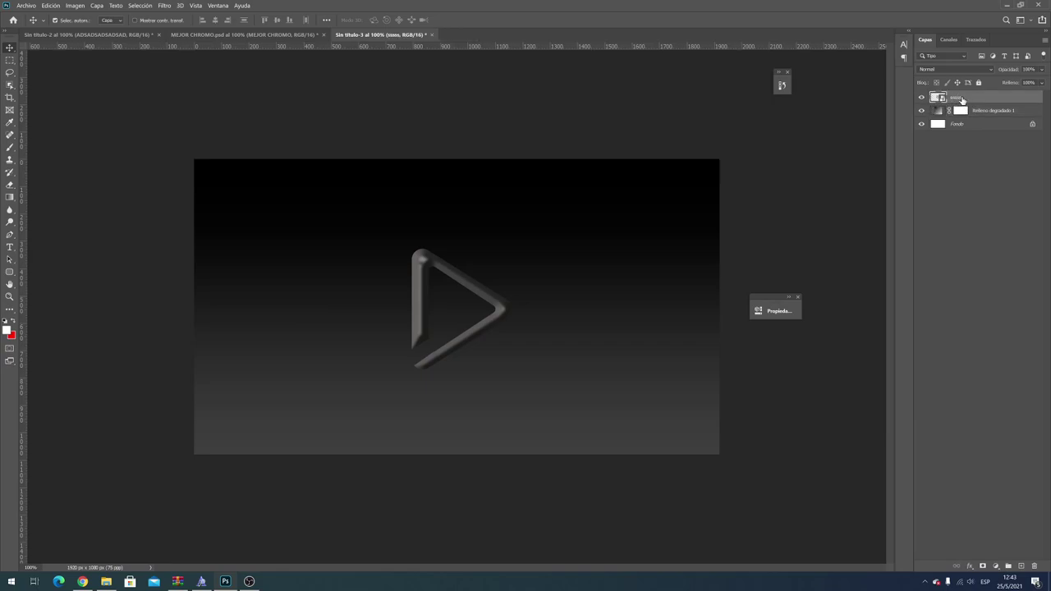
{"action": "left_click", "coordinate": [921, 98]}
{"action": "double_click", "coordinate": [957, 98]}
{"action": "type", "text": "Principal"}
{"action": "key", "text": "Return"}
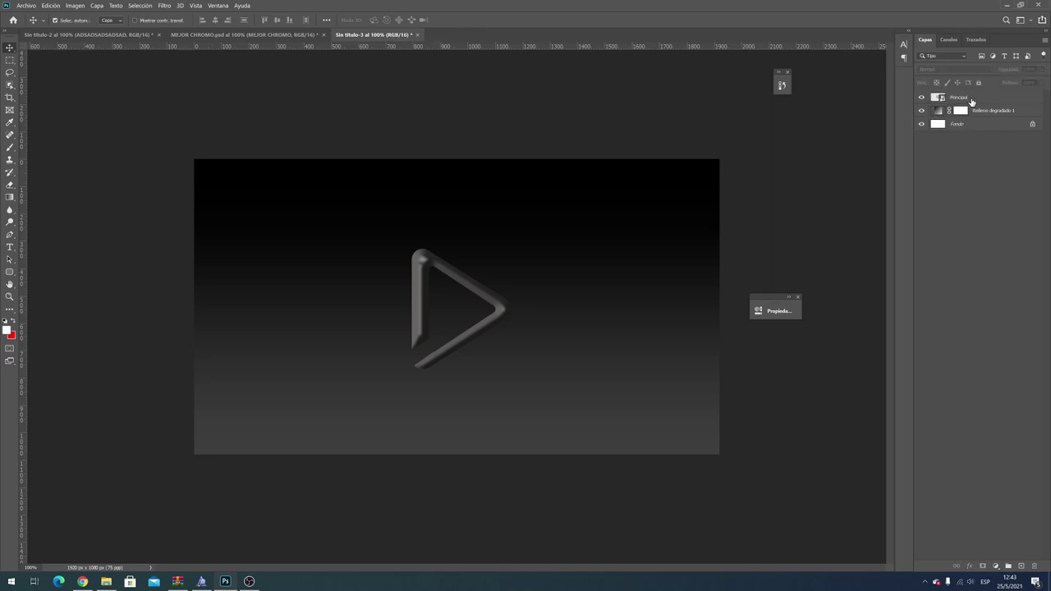
{"action": "right_click", "coordinate": [967, 102]}
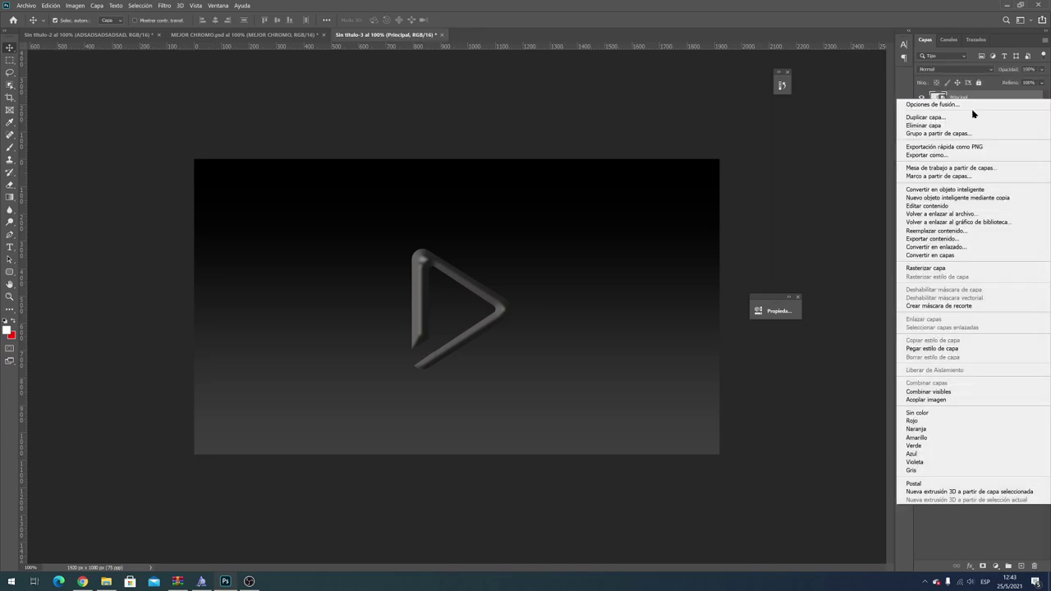
{"action": "left_click", "coordinate": [955, 106]}
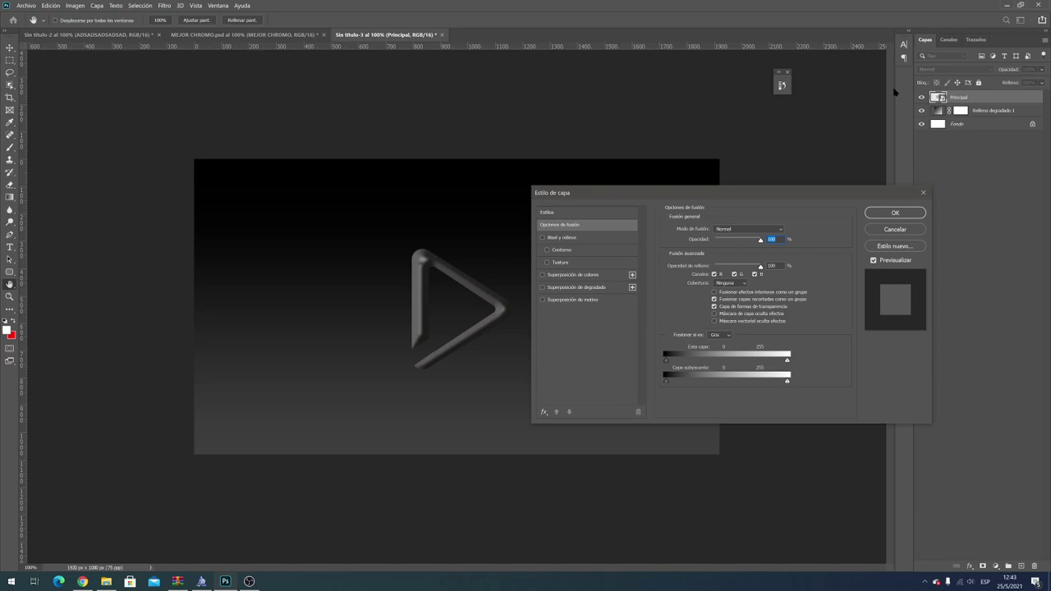
Step: Add an Inglete exterior (Outer Bevel) with Redondeado technique, depth 100, size 2, soften 0
{"action": "left_click", "coordinate": [574, 240]}
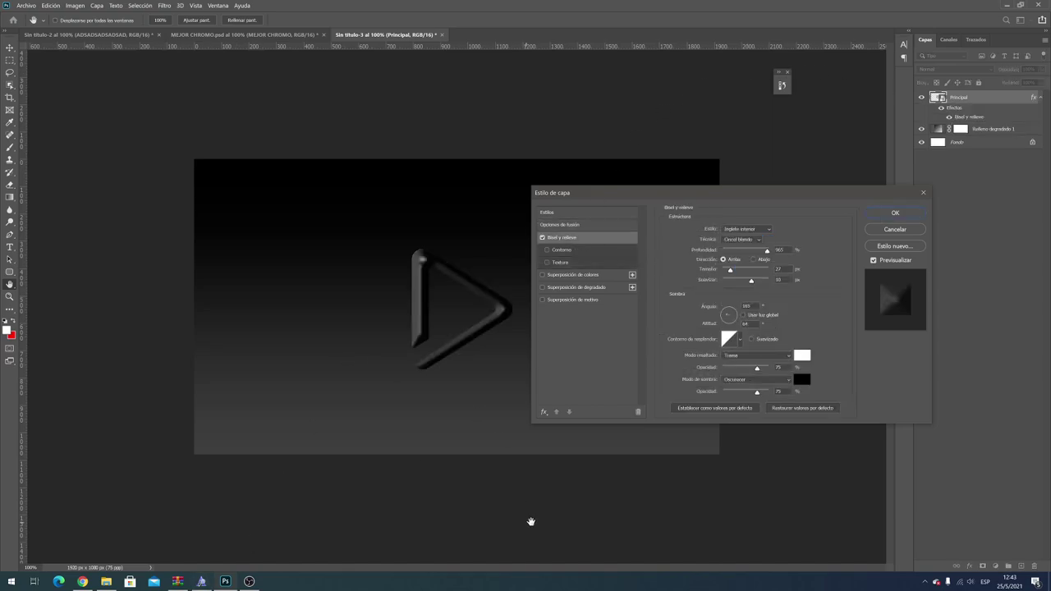
{"action": "left_click", "coordinate": [753, 231]}
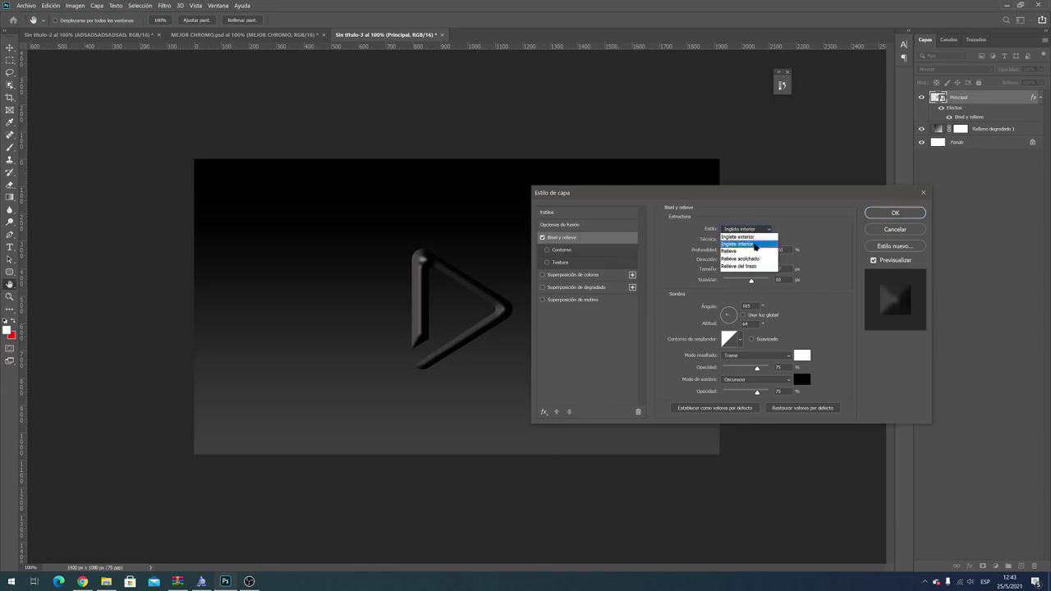
{"action": "left_click", "coordinate": [749, 238]}
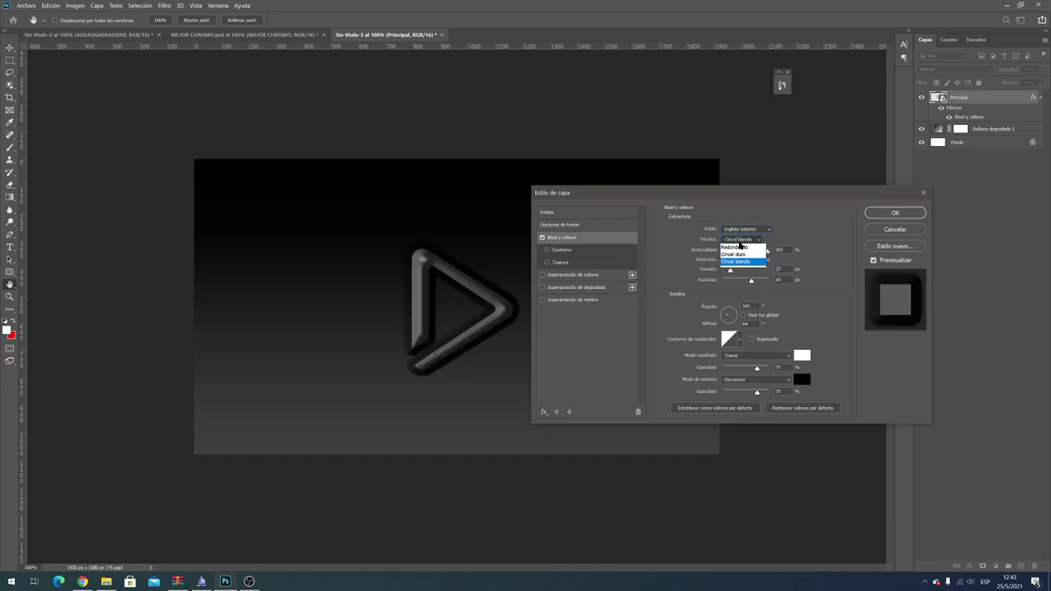
{"action": "left_click", "coordinate": [745, 248]}
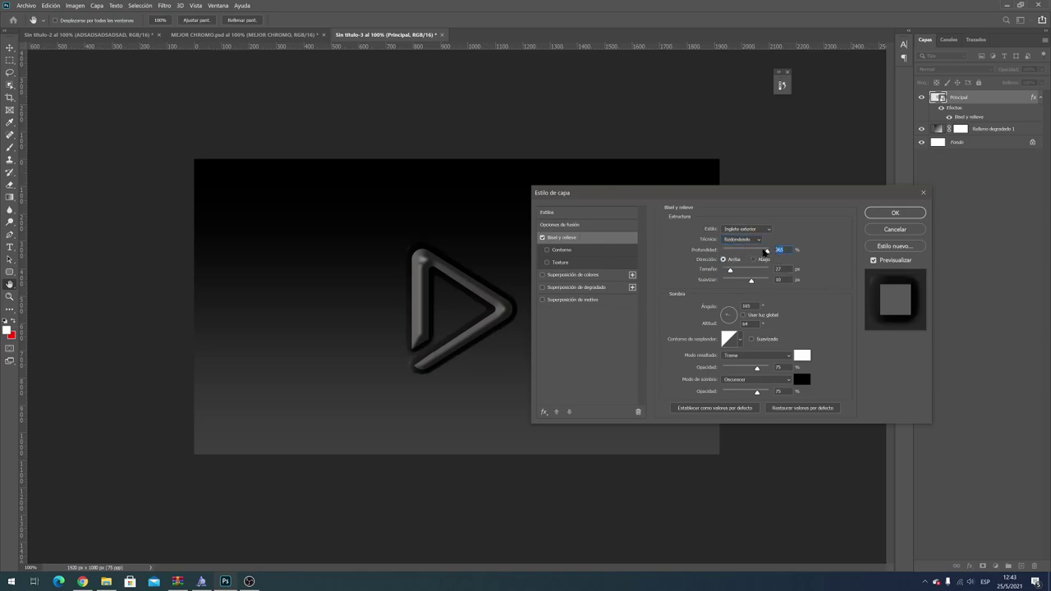
{"action": "type", "text": "100"}
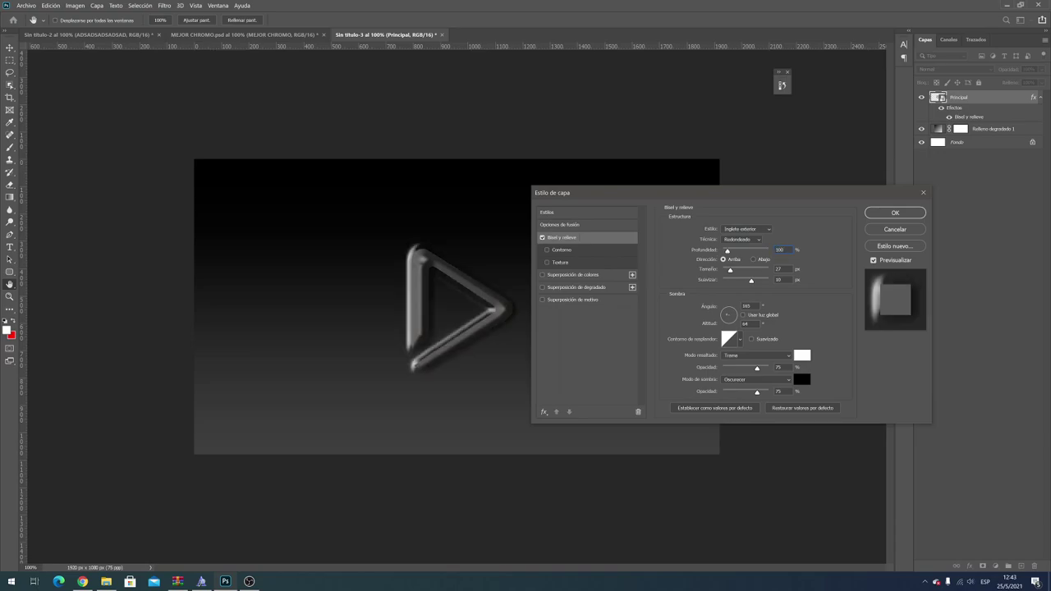
{"action": "double_click", "coordinate": [779, 269]}
{"action": "type", "text": "2"}
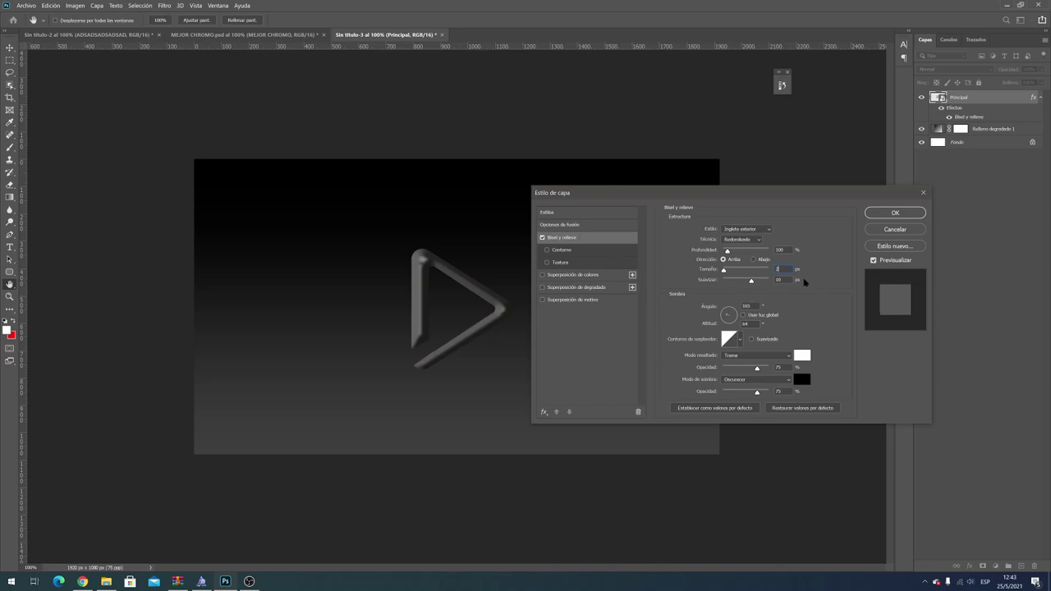
{"action": "double_click", "coordinate": [782, 280]}
{"action": "type", "text": "0"}
Step: Adjust the bevel's shading angle and switch to a different gloss contour preset
{"action": "double_click", "coordinate": [740, 305]}
{"action": "type", "text": "0"}
{"action": "left_click_drag", "start_coordinate": [745, 306], "coordinate": [742, 305]}
{"action": "type", "text": "3"}
{"action": "type", "text": "4"}
{"action": "type", "text": "30"}
{"action": "left_click", "coordinate": [740, 339]}
{"action": "left_click", "coordinate": [681, 378]}
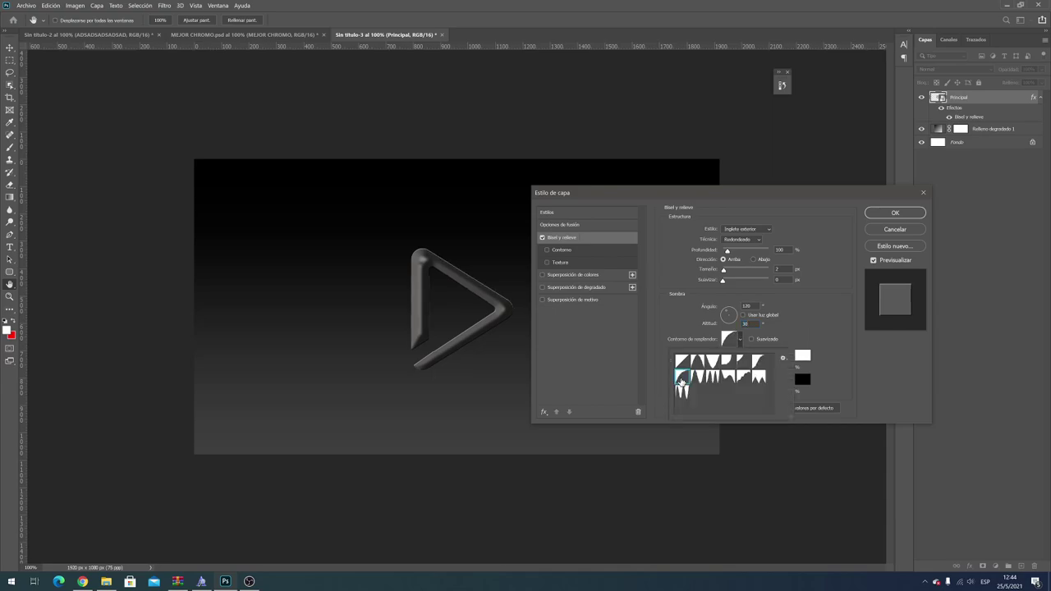
{"action": "left_click", "coordinate": [821, 339]}
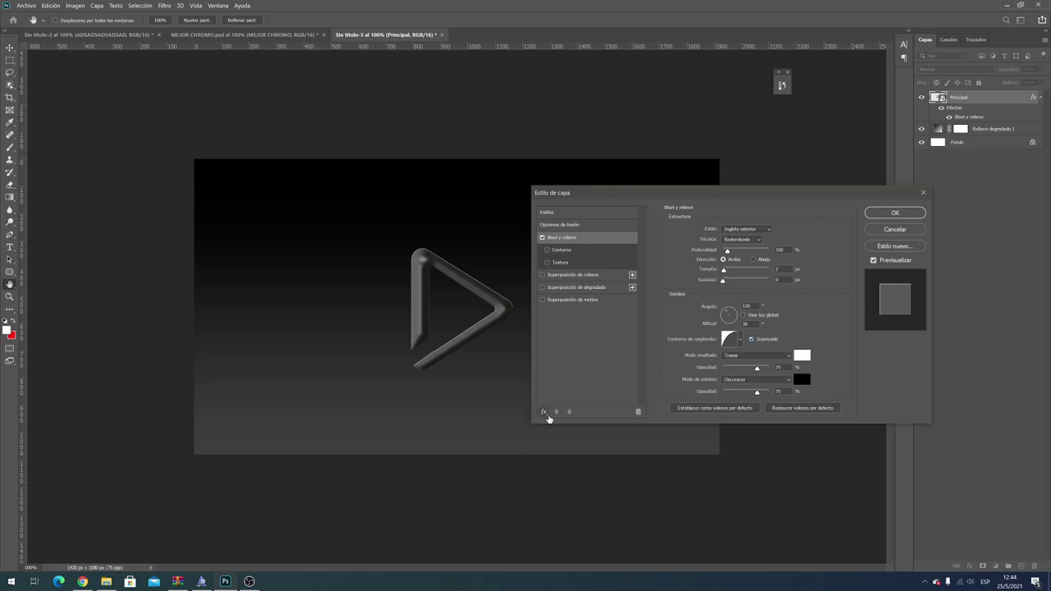
{"action": "left_click", "coordinate": [544, 412]}
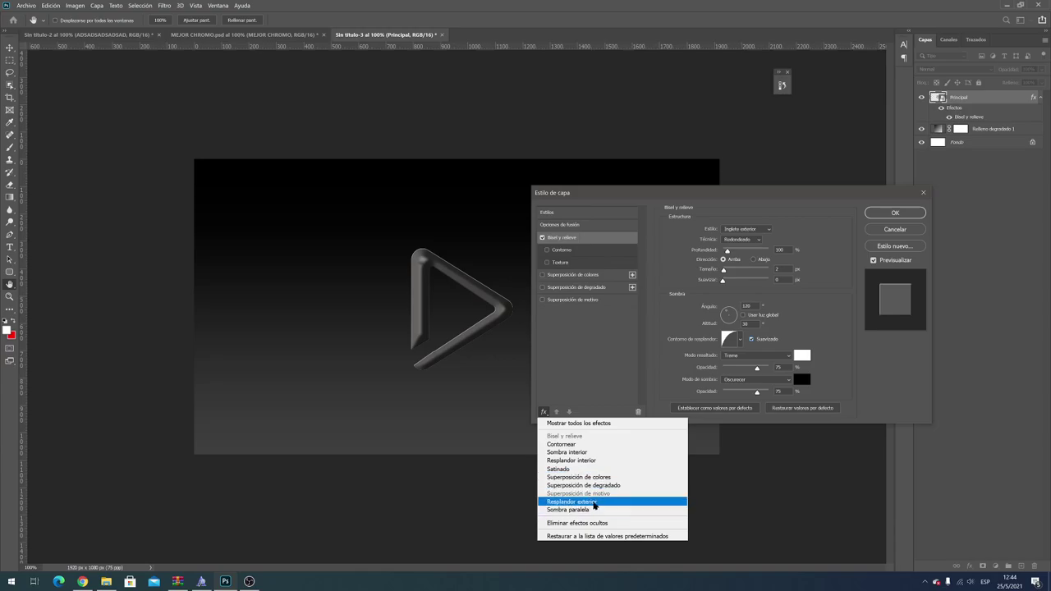
Step: Add a Resplandor interior at 75% opacity, 10% choke and 2 px size with a smoothed contour
{"action": "left_click", "coordinate": [600, 461]}
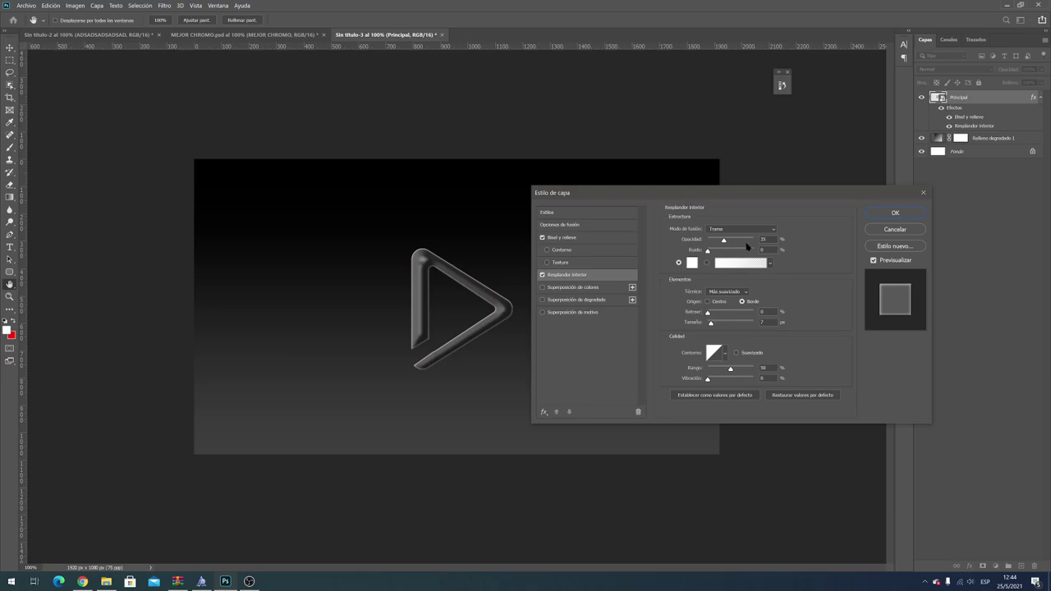
{"action": "double_click", "coordinate": [768, 238]}
{"action": "type", "text": "5"}
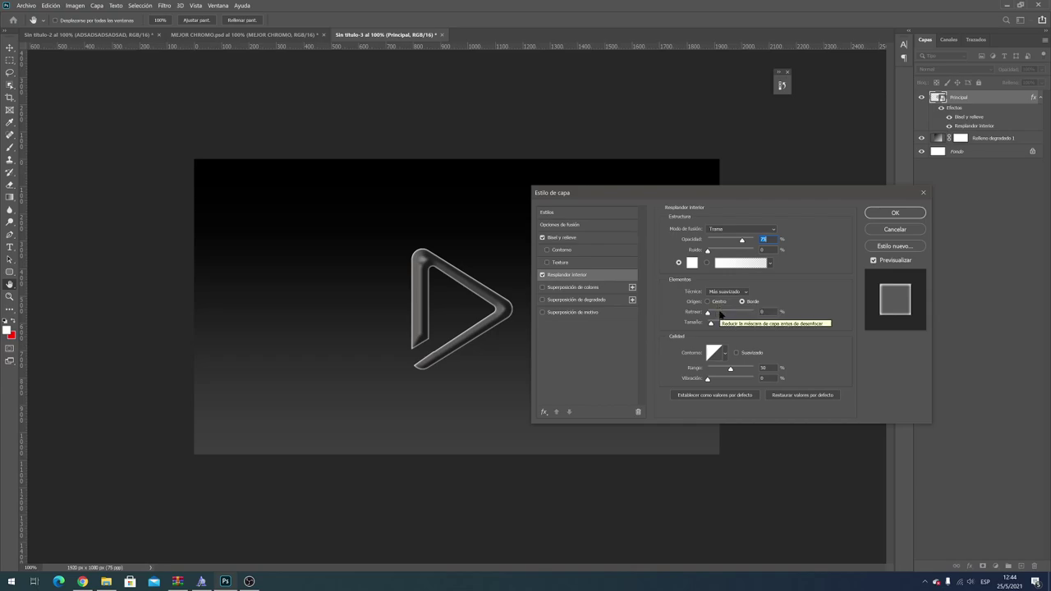
{"action": "left_click", "coordinate": [773, 312]}
{"action": "left_click", "coordinate": [772, 321]}
{"action": "type", "text": "00"}
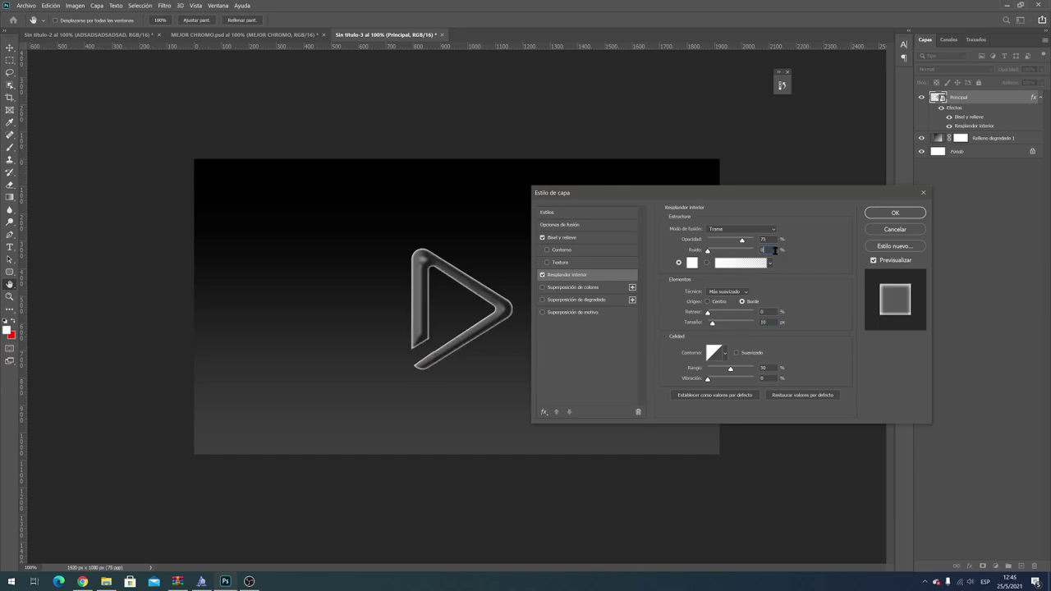
{"action": "left_click", "coordinate": [758, 312]}
{"action": "type", "text": "0"}
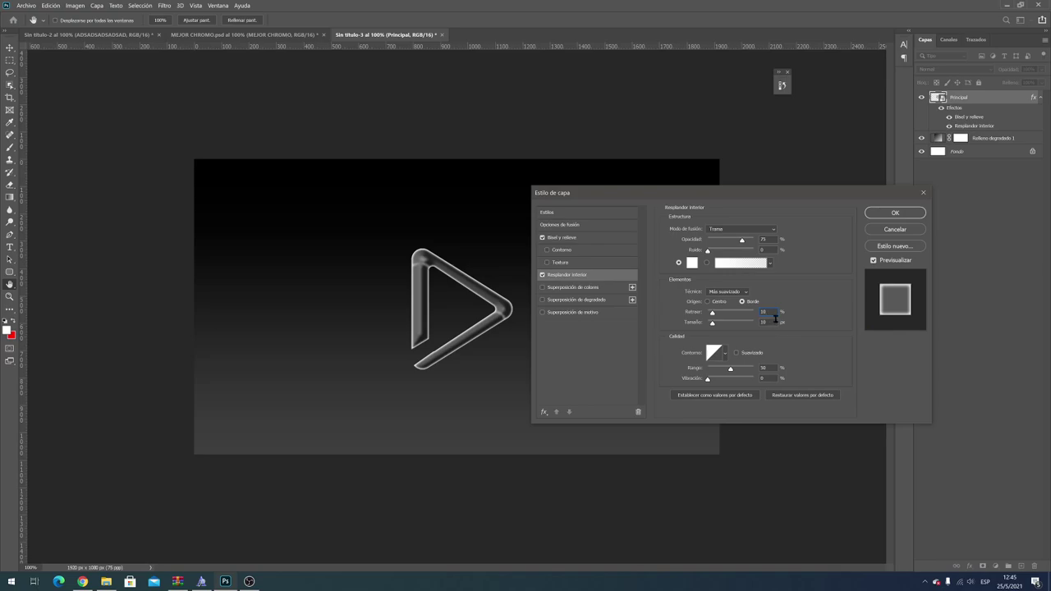
{"action": "key", "text": "Tab"}
{"action": "type", "text": "0"}
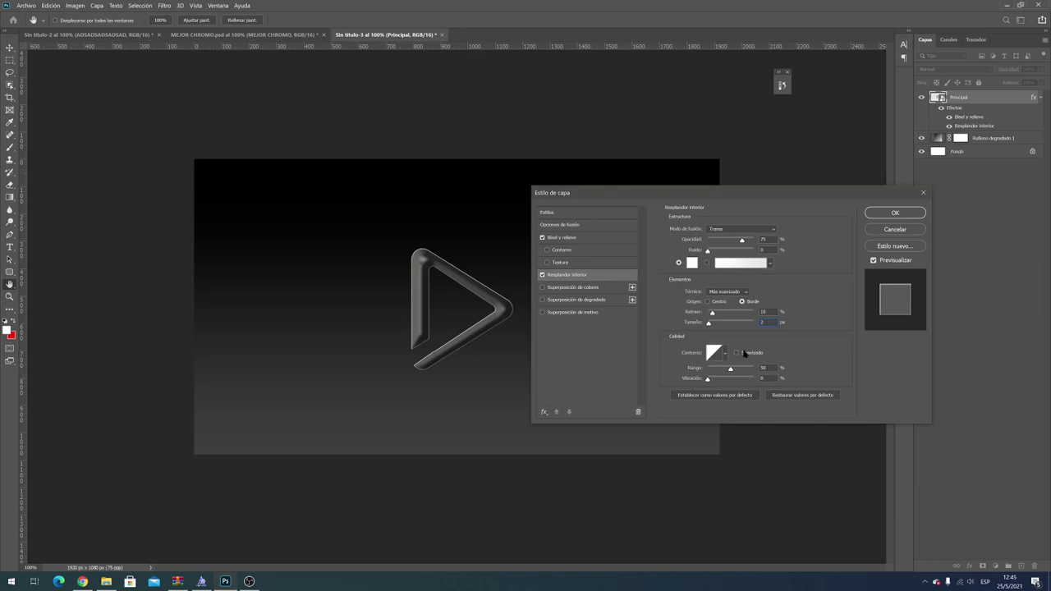
{"action": "left_click", "coordinate": [744, 353]}
Step: Add a gradient overlay using a custom black-white-black gradient with white in the middle
{"action": "left_click", "coordinate": [542, 301]}
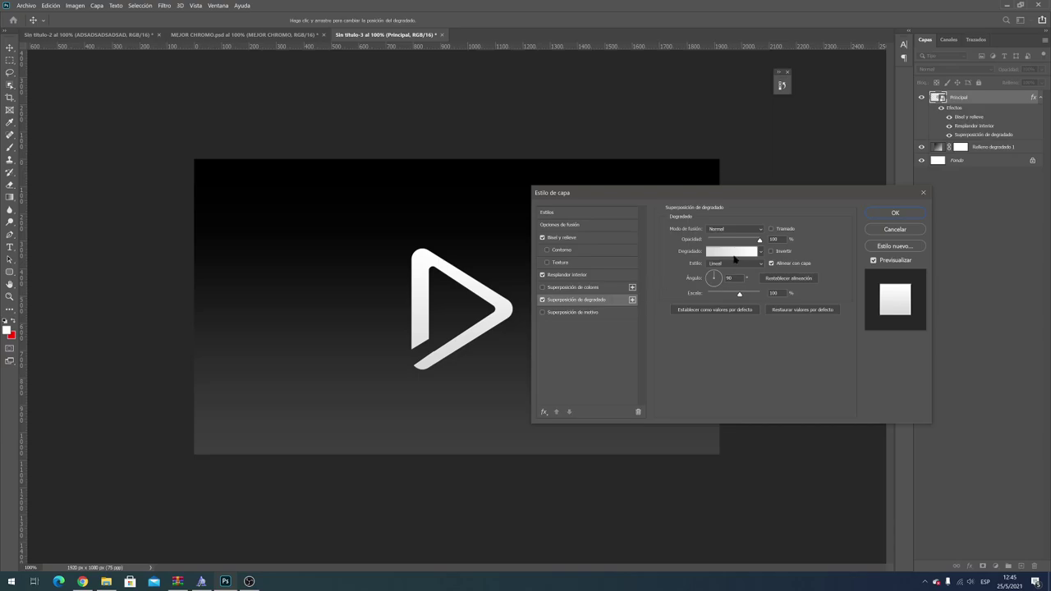
{"action": "left_click", "coordinate": [734, 254]}
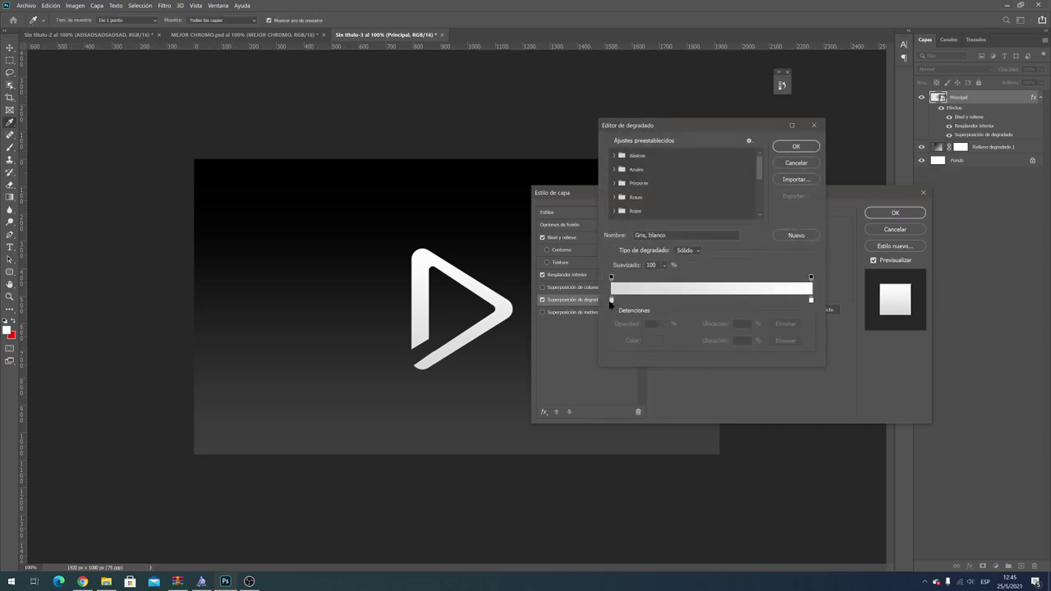
{"action": "left_click", "coordinate": [611, 301]}
{"action": "left_click", "coordinate": [648, 342]}
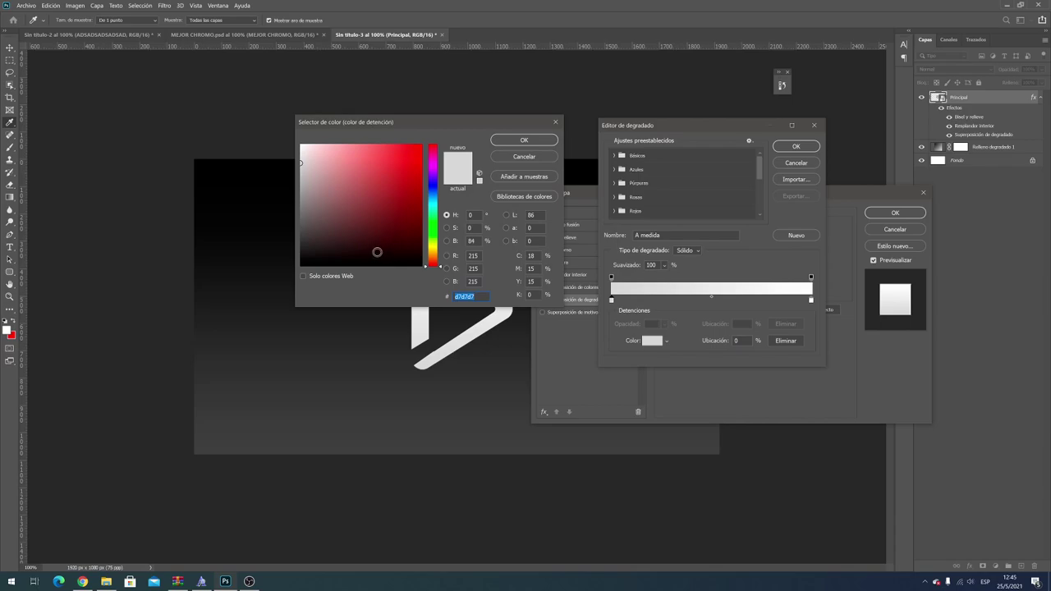
{"action": "left_click_drag", "start_coordinate": [390, 252], "coordinate": [312, 265]}
{"action": "left_click", "coordinate": [502, 141]}
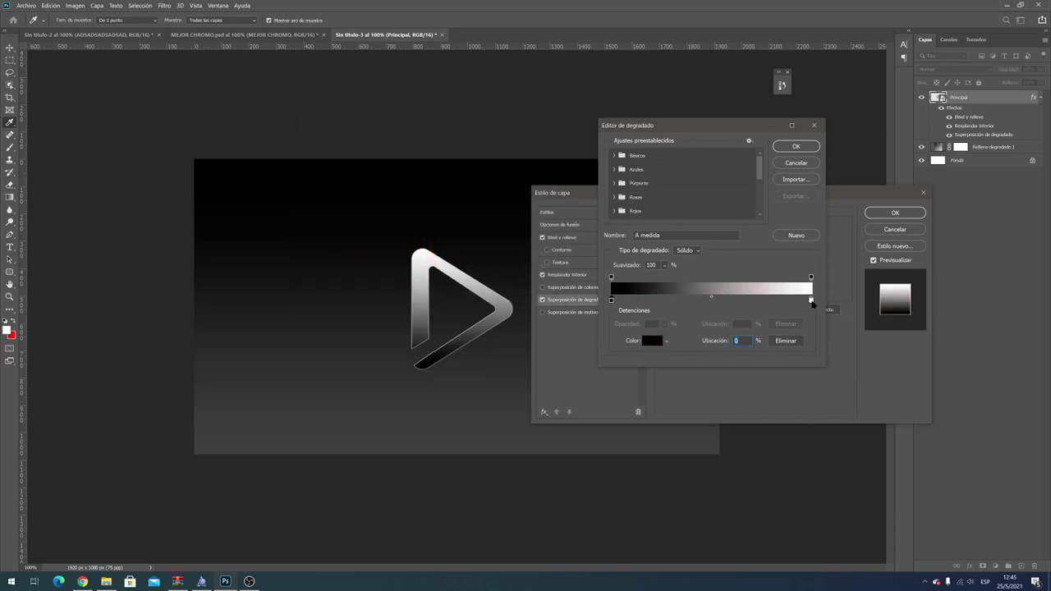
{"action": "left_click_drag", "start_coordinate": [811, 300], "coordinate": [710, 301]}
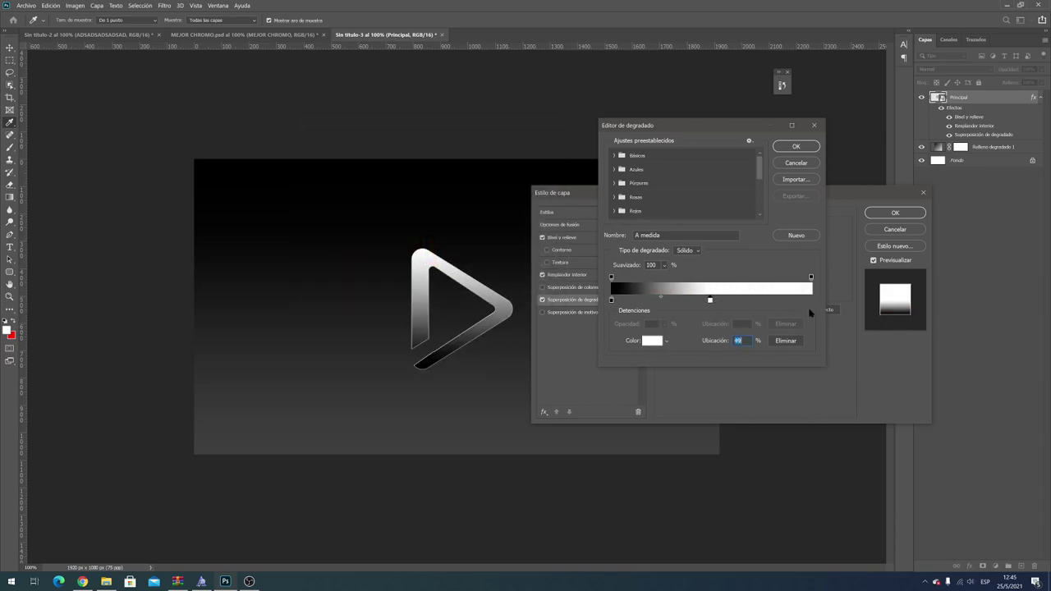
{"action": "left_click", "coordinate": [808, 302]}
{"action": "left_click_drag", "start_coordinate": [808, 302], "coordinate": [814, 302]}
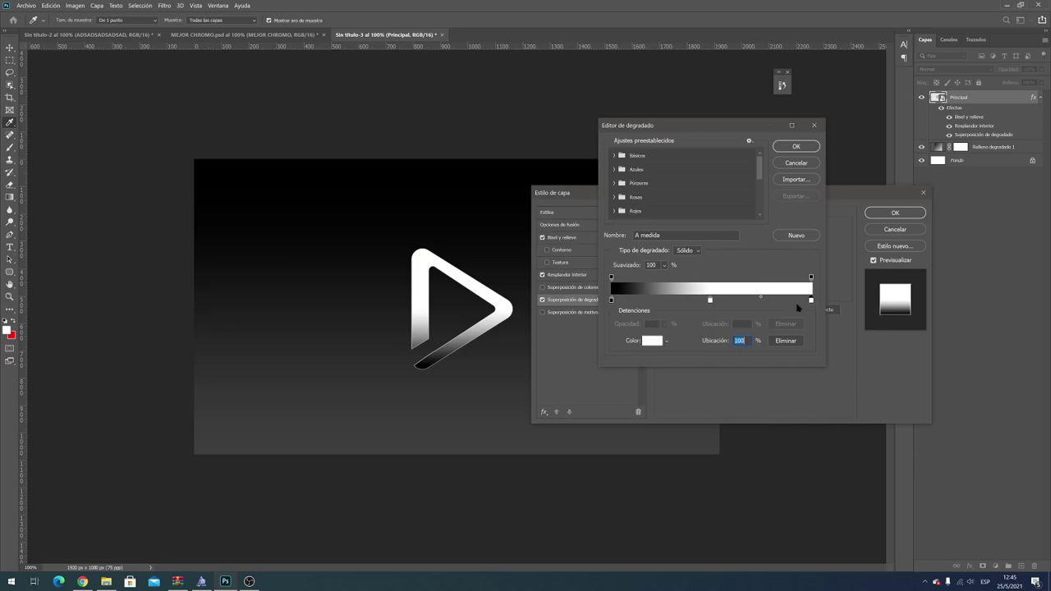
{"action": "left_click", "coordinate": [654, 339]}
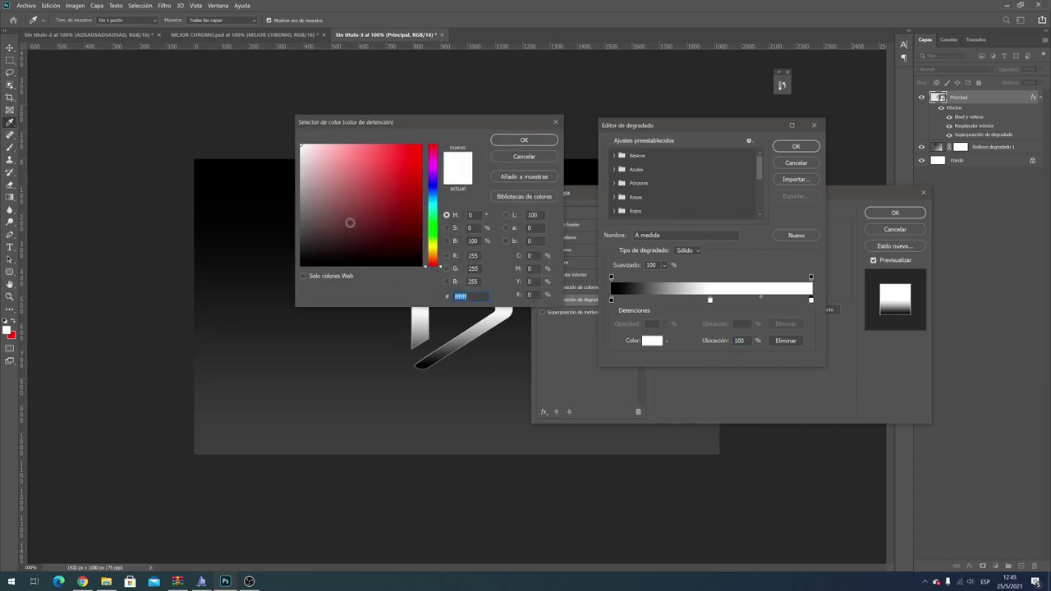
{"action": "type", "text": "000000"}
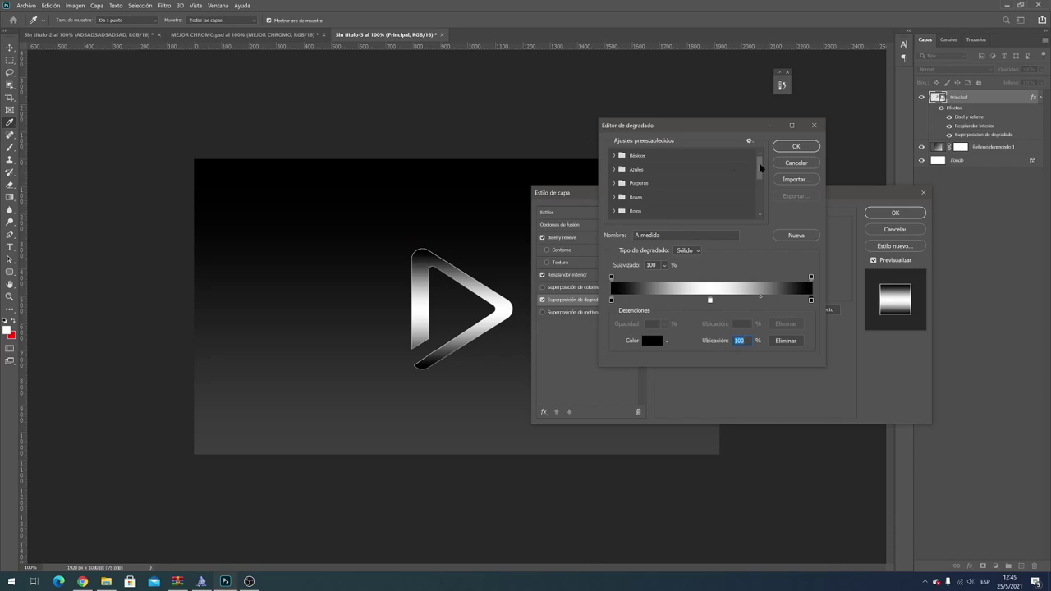
{"action": "left_click", "coordinate": [789, 149]}
Step: Set the gradient overlay to Subexponer color blend mode at 60% opacity
{"action": "left_click", "coordinate": [743, 234]}
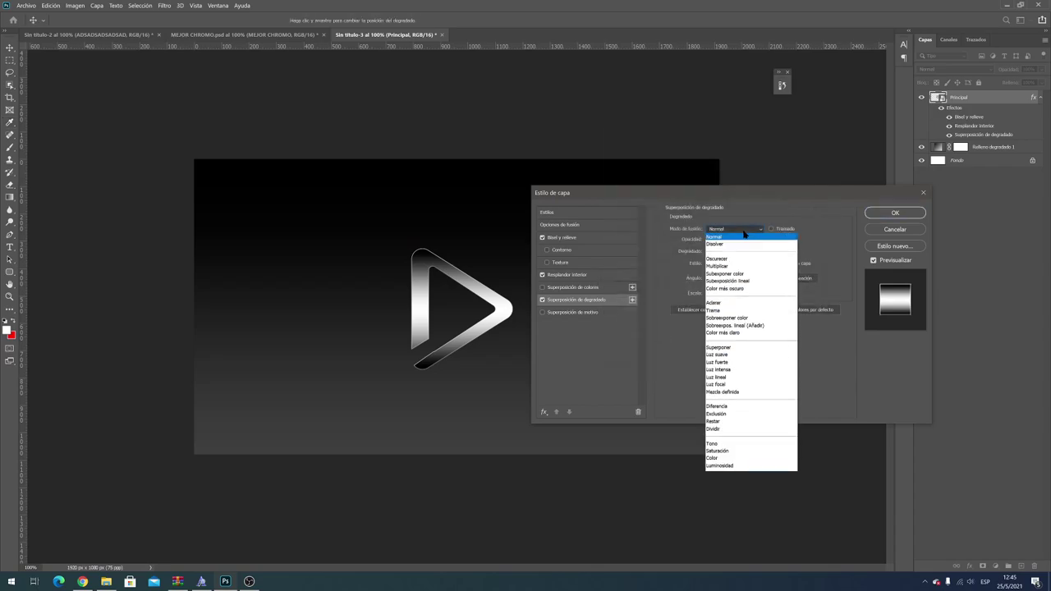
{"action": "left_click", "coordinate": [745, 273]}
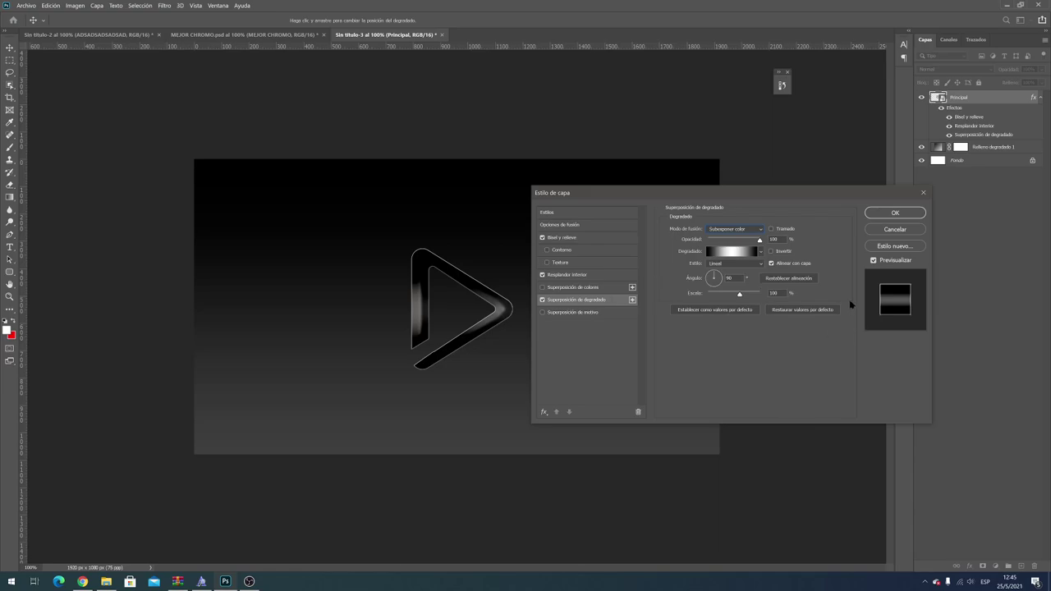
{"action": "left_click", "coordinate": [778, 239]}
{"action": "type", "text": "60"}
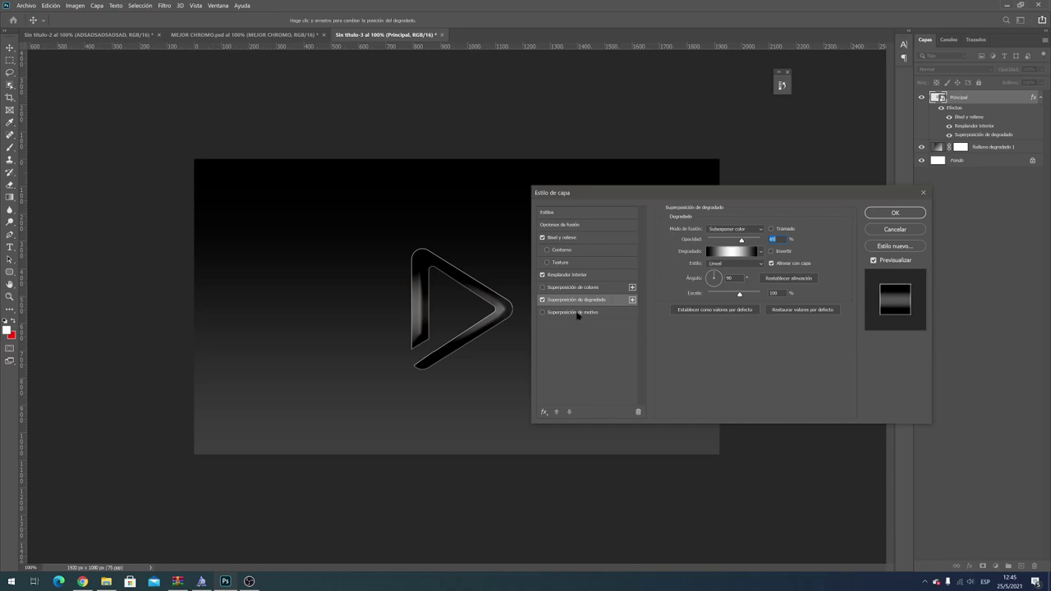
{"action": "left_click", "coordinate": [544, 412]}
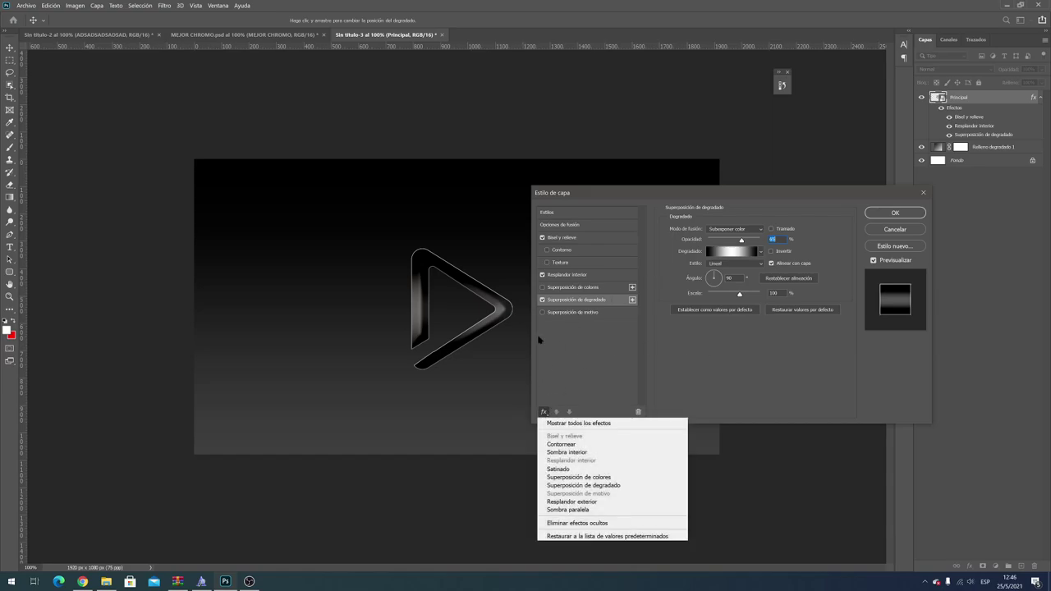
Step: Add a Sombra paralela drop shadow, review its opacity and angle, and apply the layer style
{"action": "left_click", "coordinate": [574, 510]}
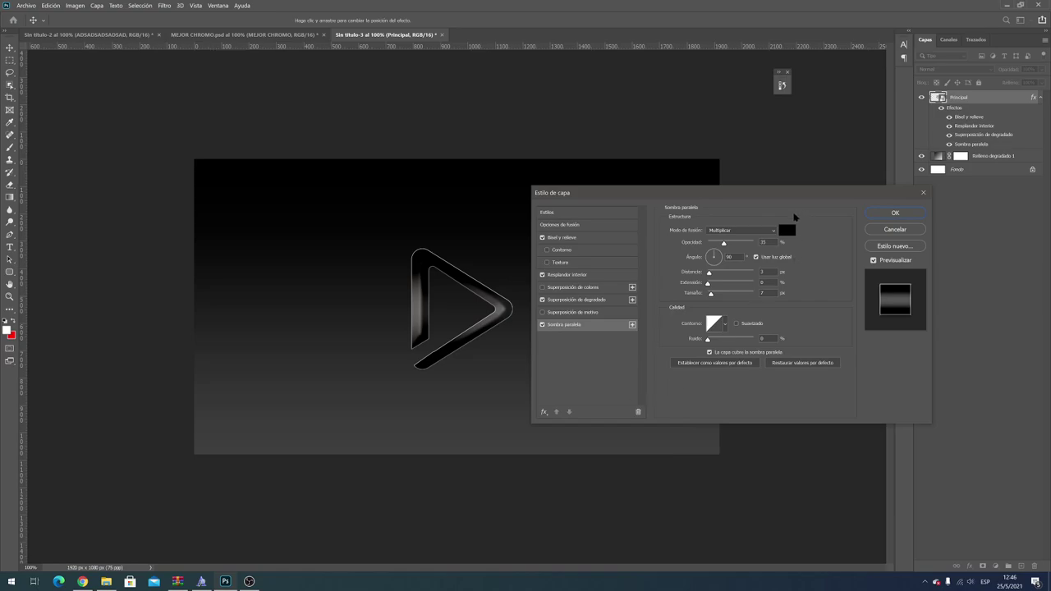
{"action": "left_click", "coordinate": [763, 241]}
{"action": "left_click", "coordinate": [742, 258]}
{"action": "left_click", "coordinate": [890, 212]}
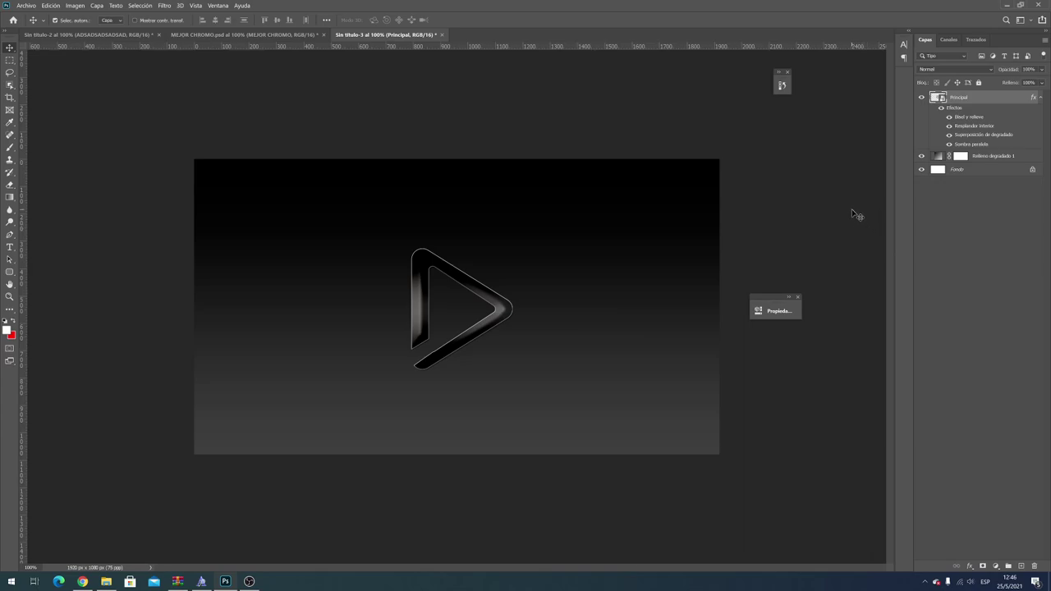
Step: Create a Curvas 1 adjustment layer with a wavy curve and duplicate it as Curvas 1 copia
{"action": "left_click", "coordinate": [102, 9]}
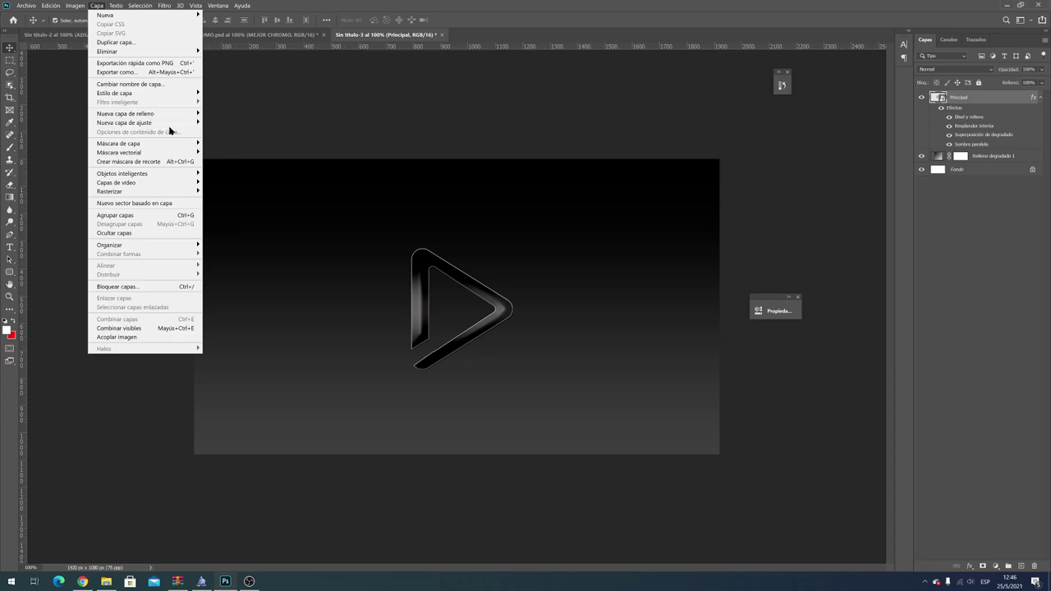
{"action": "mouse_move", "coordinate": [124, 123]}
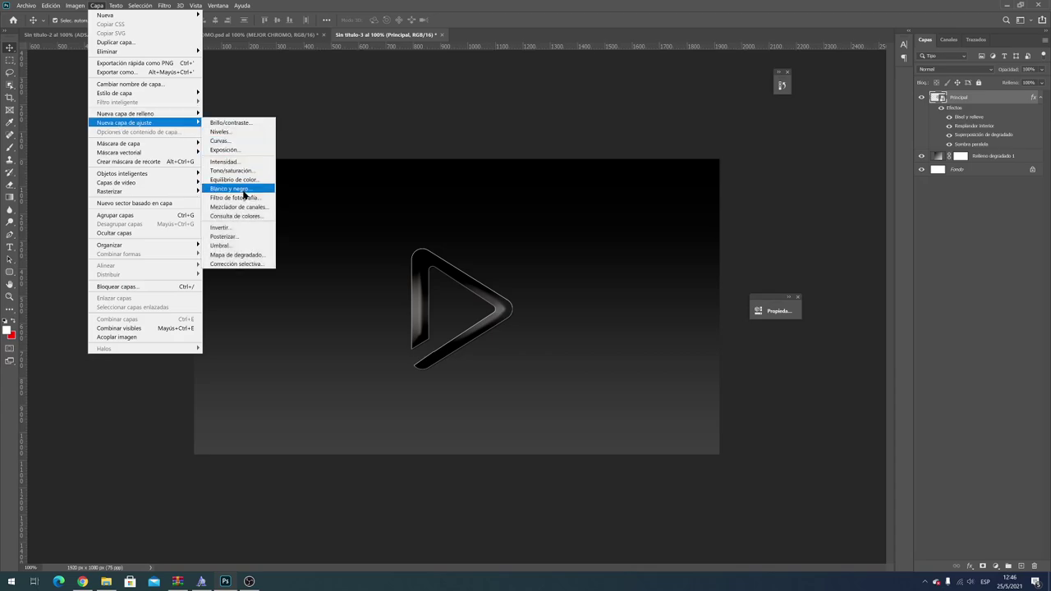
{"action": "left_click", "coordinate": [234, 140]}
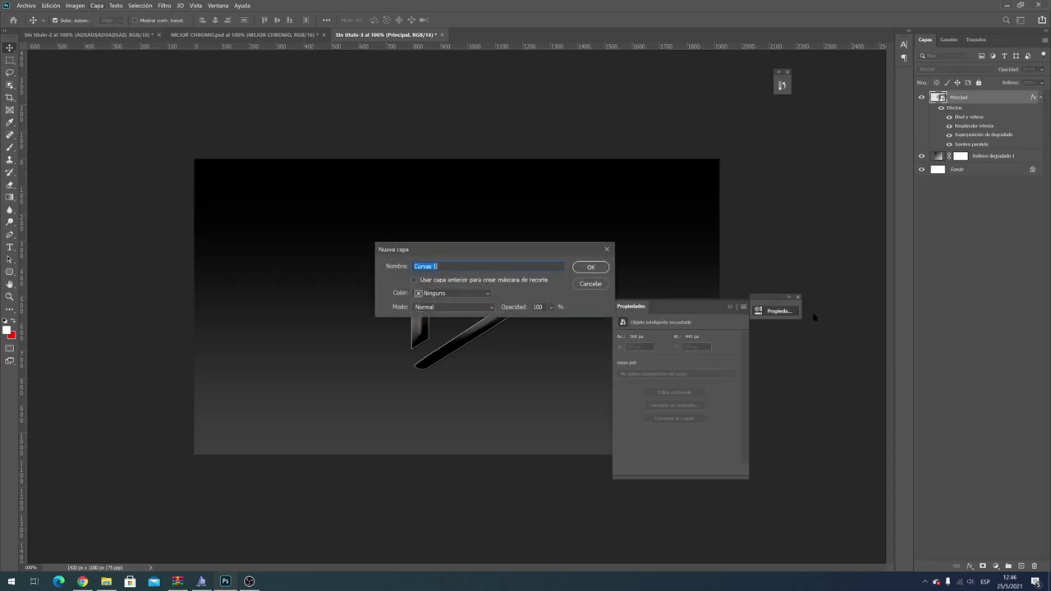
{"action": "left_click", "coordinate": [606, 268]}
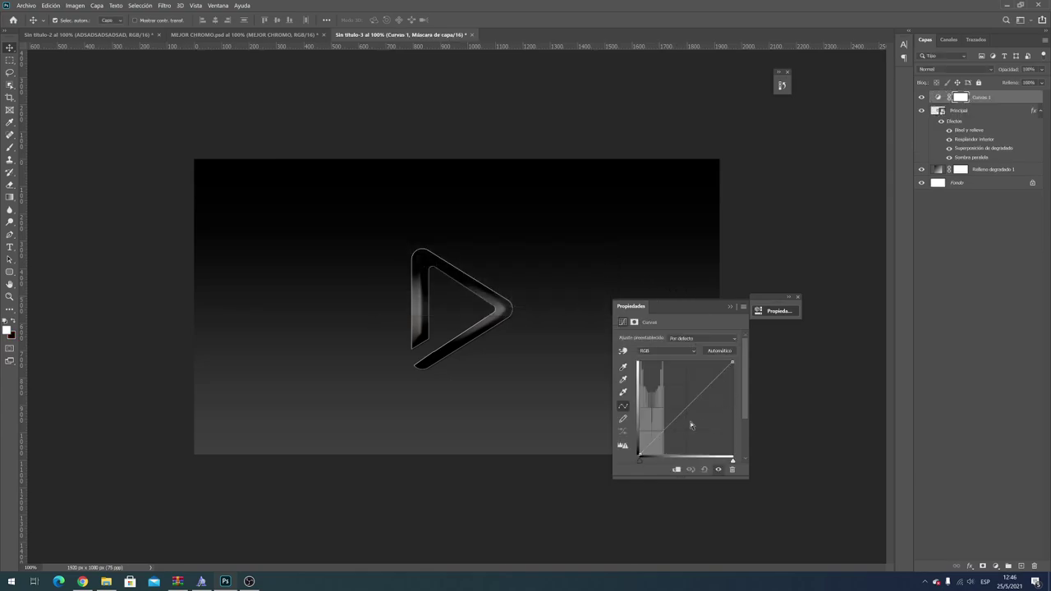
{"action": "mouse_move", "coordinate": [676, 418]}
{"action": "left_mouse_down"}
{"action": "mouse_move", "coordinate": [657, 378]}
{"action": "mouse_move", "coordinate": [682, 418]}
{"action": "left_mouse_up"}
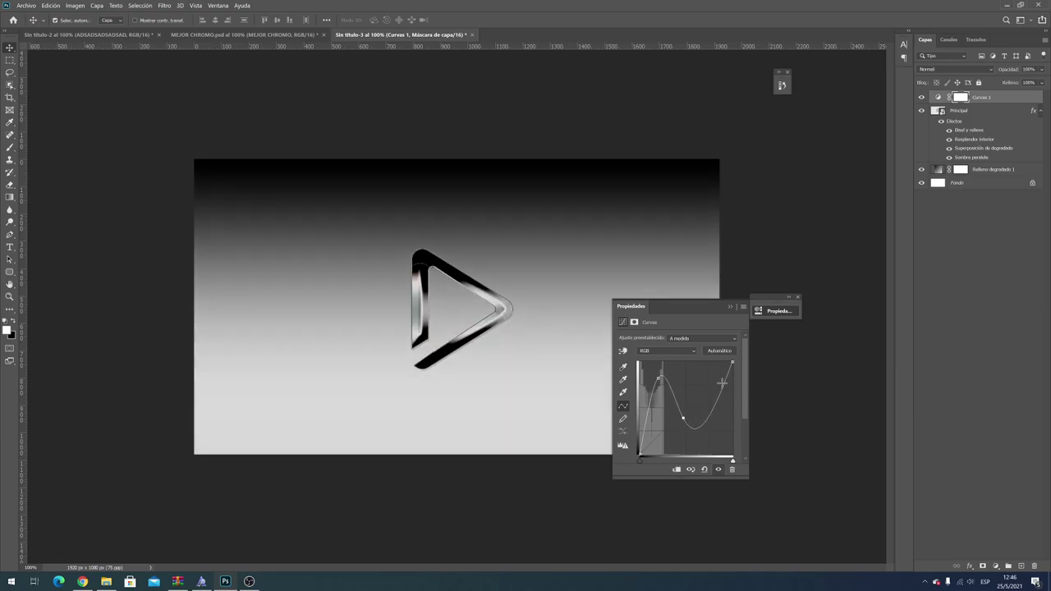
{"action": "mouse_move", "coordinate": [719, 385]}
{"action": "left_mouse_down"}
{"action": "mouse_move", "coordinate": [711, 368]}
{"action": "mouse_move", "coordinate": [661, 371]}
{"action": "left_mouse_up"}
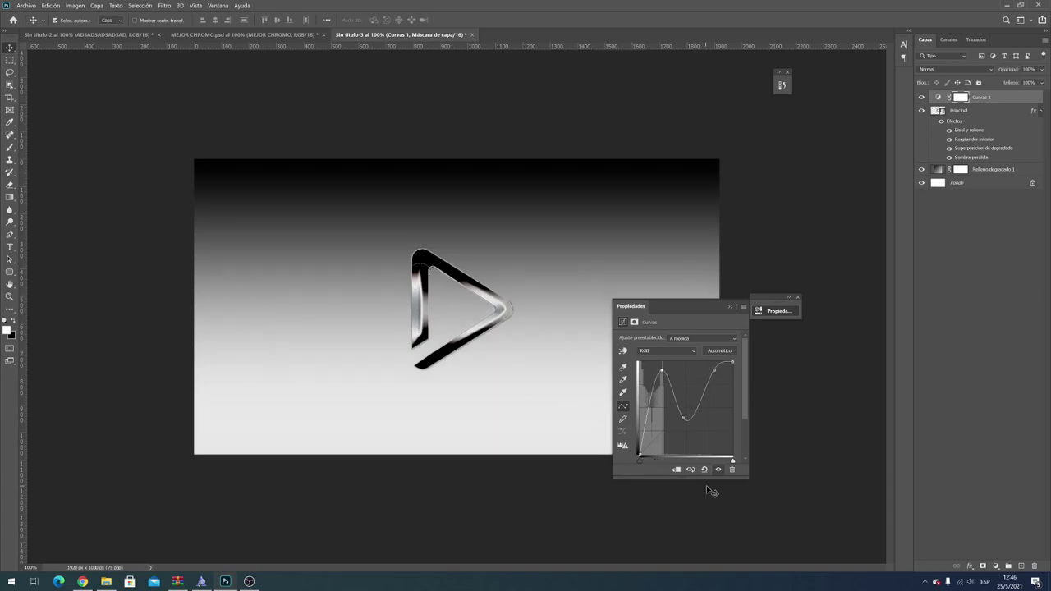
{"action": "left_click", "coordinate": [983, 103]}
{"action": "key", "text": "ctrl+j"}
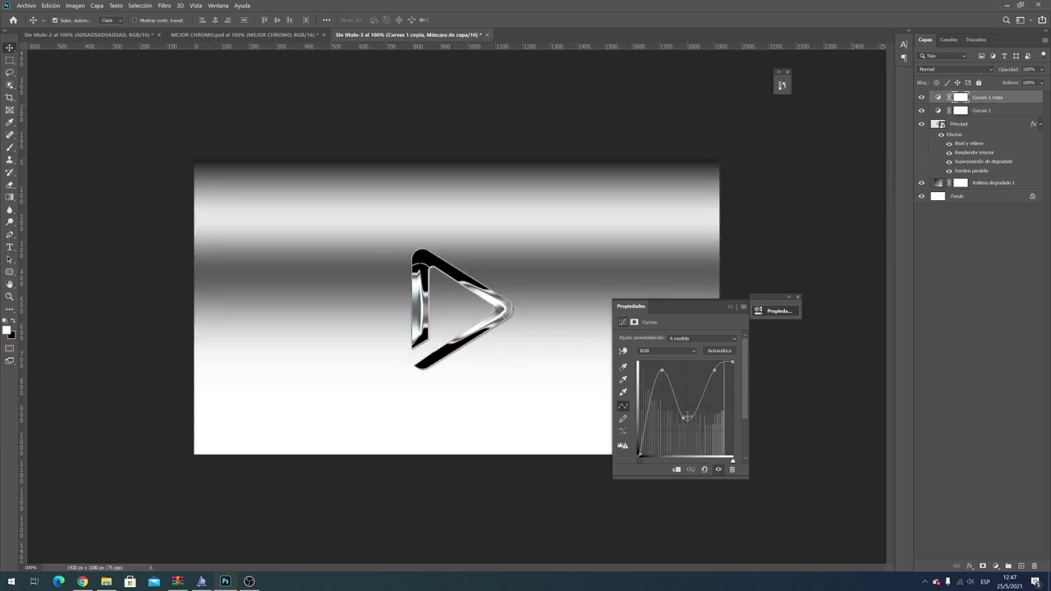
Step: Pull the Curvas 1 copia lower point down and upper point left to form a dark band
{"action": "left_click_drag", "start_coordinate": [685, 418], "coordinate": [690, 450]}
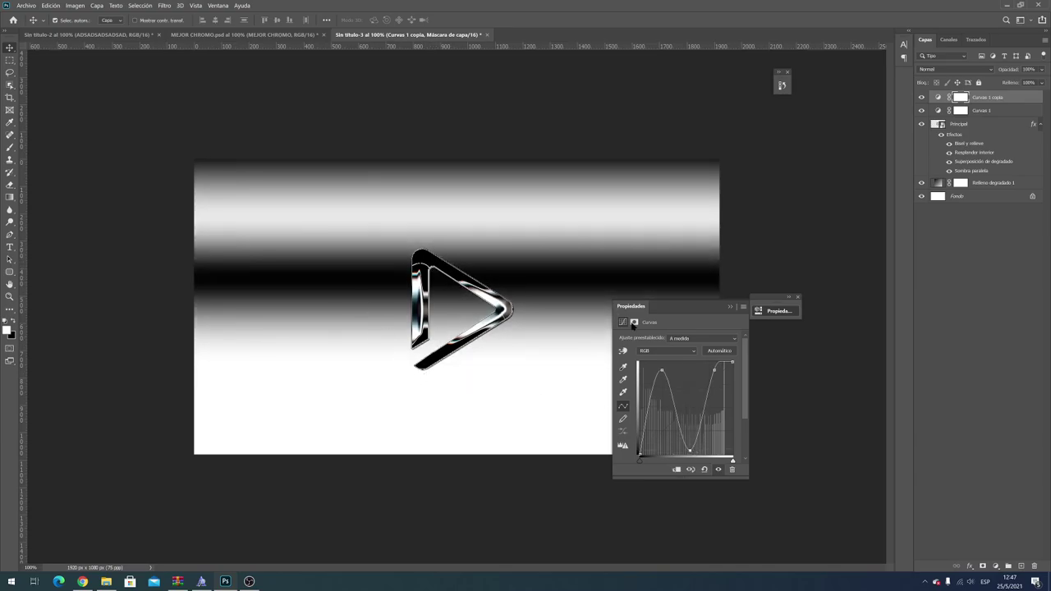
{"action": "left_click_drag", "start_coordinate": [689, 451], "coordinate": [689, 444]}
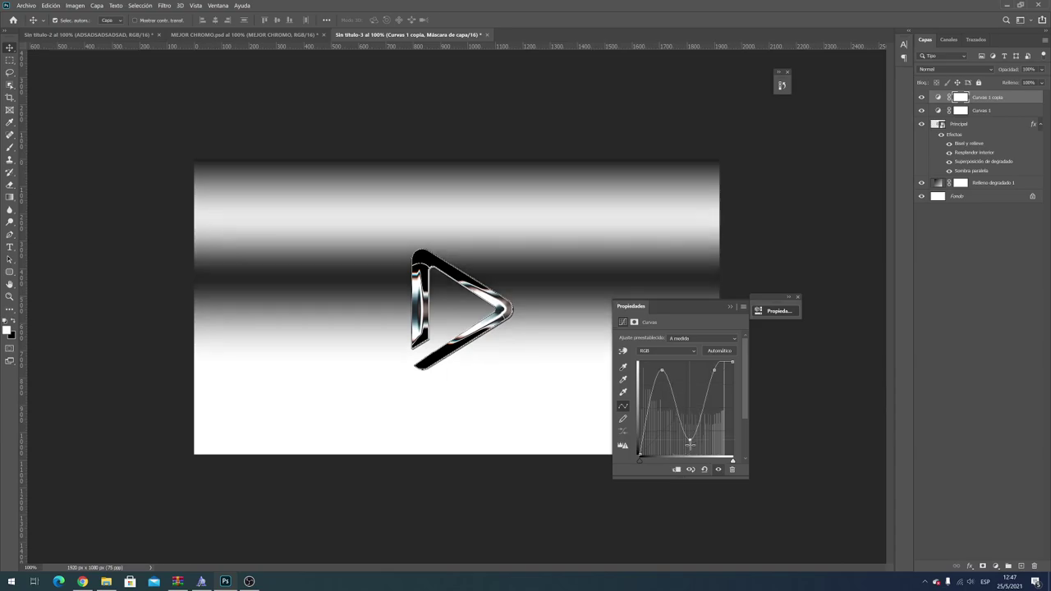
{"action": "left_click_drag", "start_coordinate": [712, 371], "coordinate": [670, 370]}
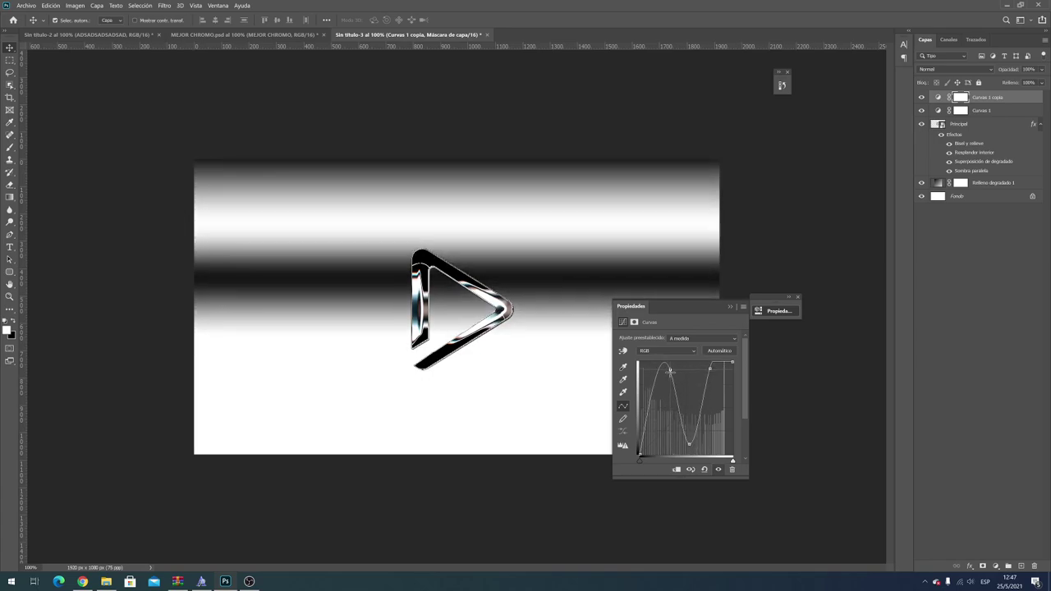
{"action": "left_click", "coordinate": [728, 307]}
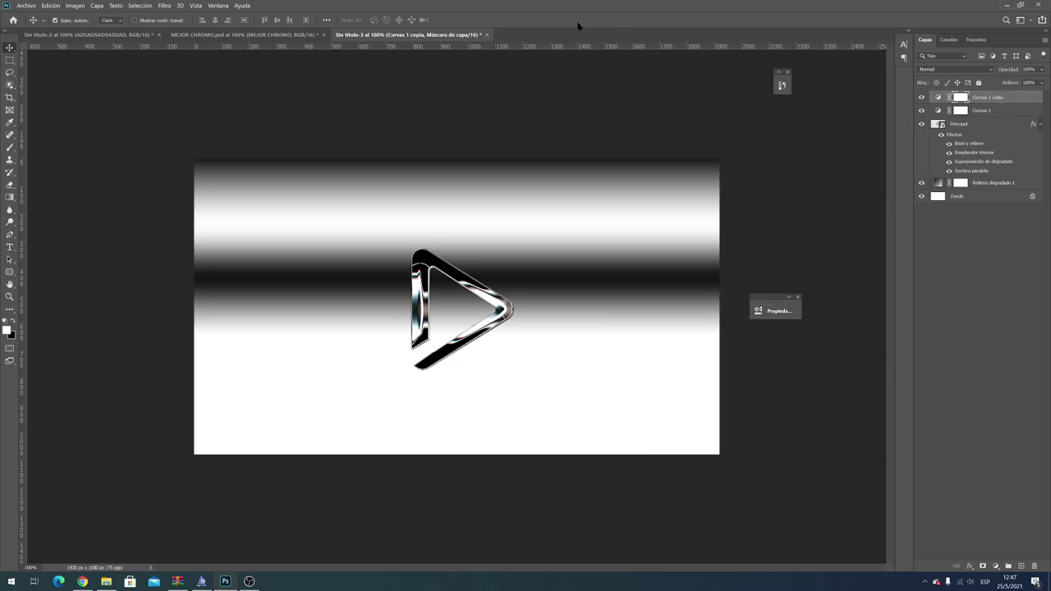
Step: Clip Curvas 1 and Curvas 1 copia to the Principal layer with Crear máscara de recorte
{"action": "left_click", "coordinate": [98, 5]}
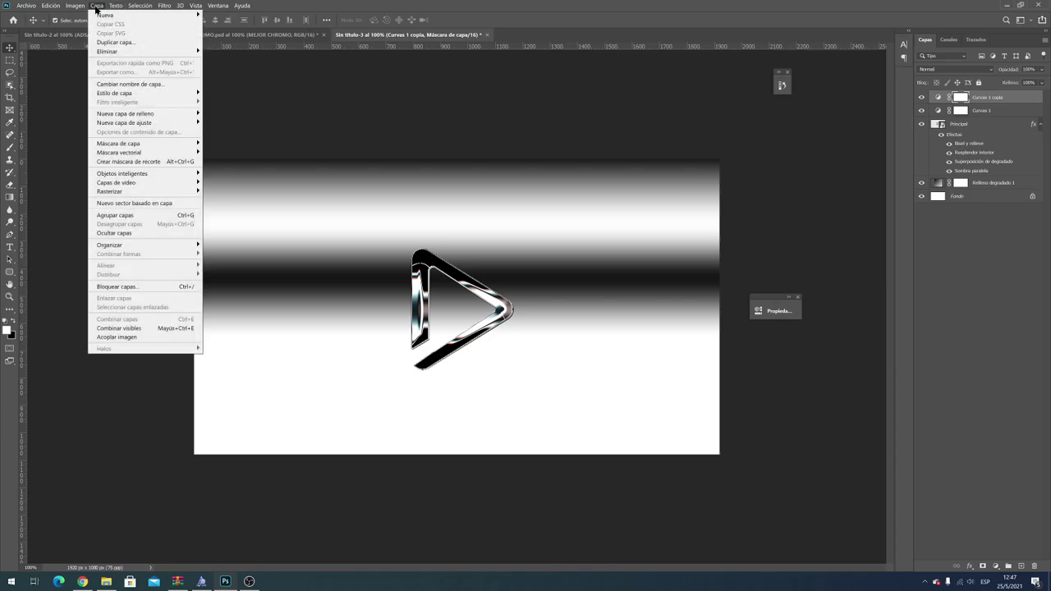
{"action": "left_click", "coordinate": [997, 111]}
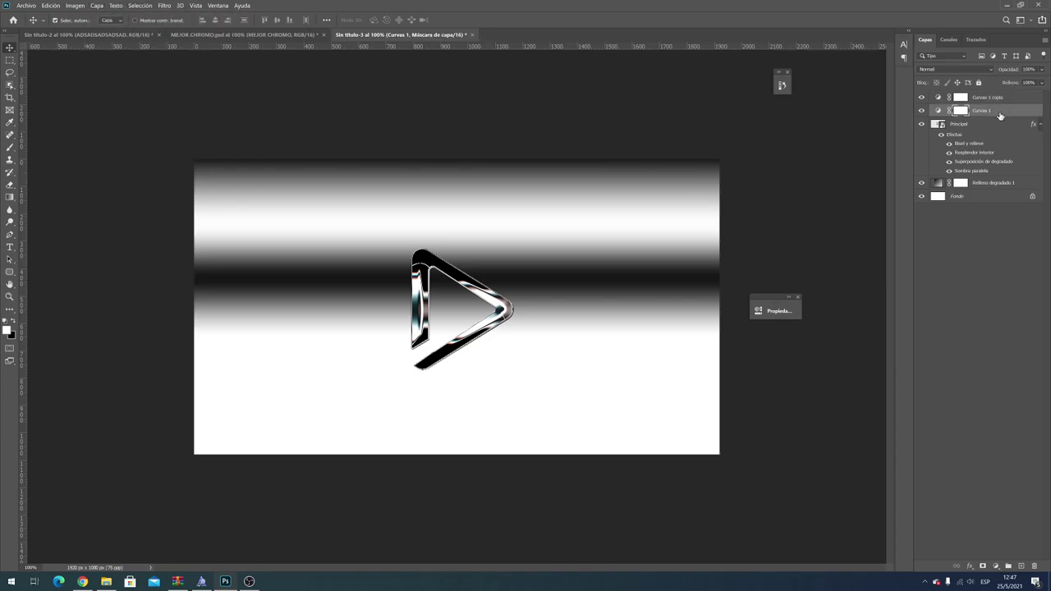
{"action": "right_click", "coordinate": [1000, 116]}
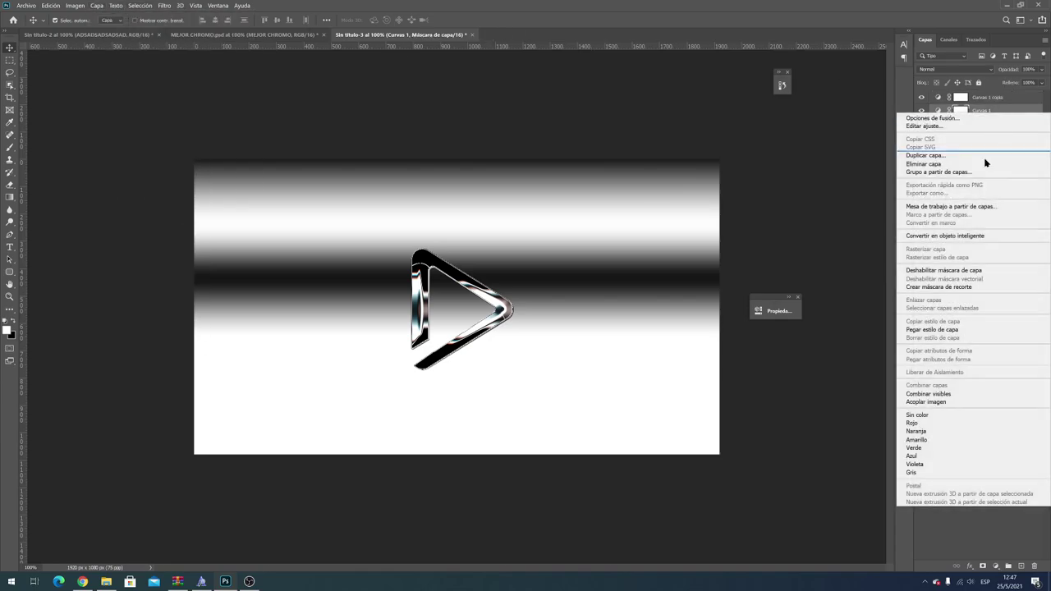
{"action": "left_click", "coordinate": [952, 288]}
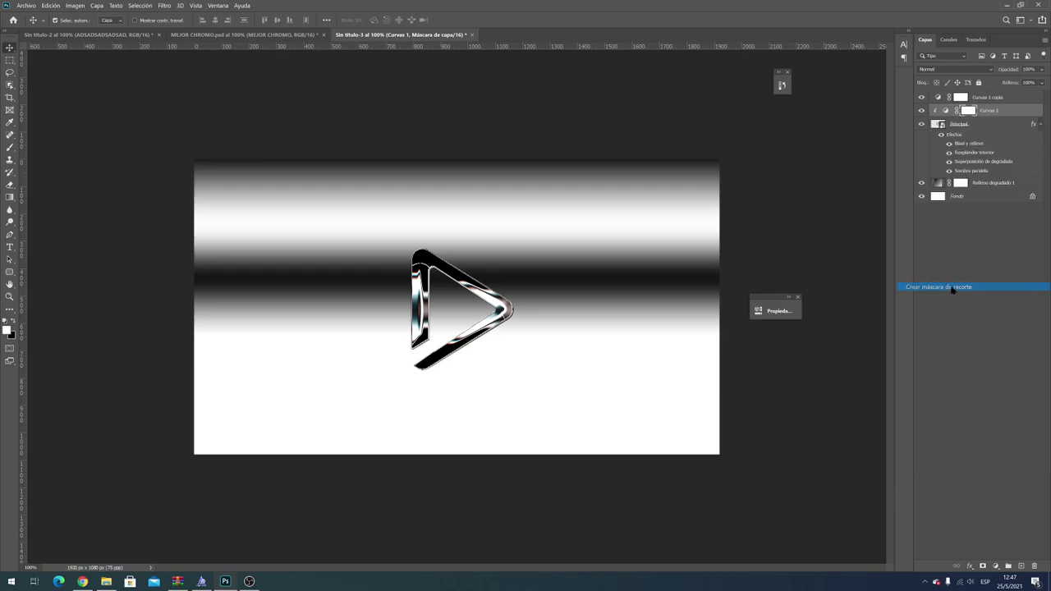
{"action": "left_click", "coordinate": [1000, 102]}
{"action": "right_click", "coordinate": [1000, 104]}
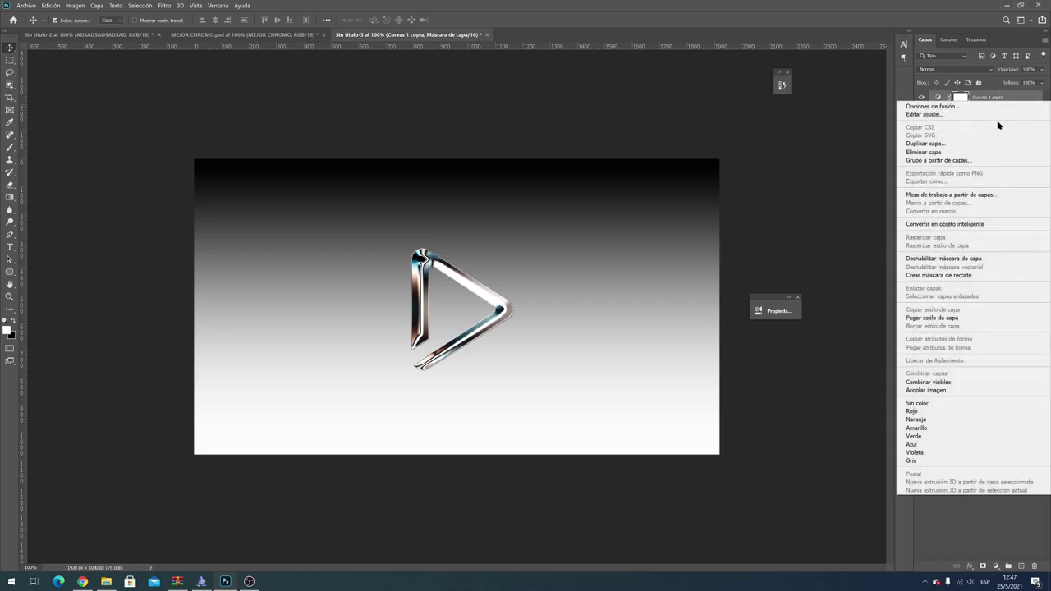
{"action": "left_click", "coordinate": [966, 274]}
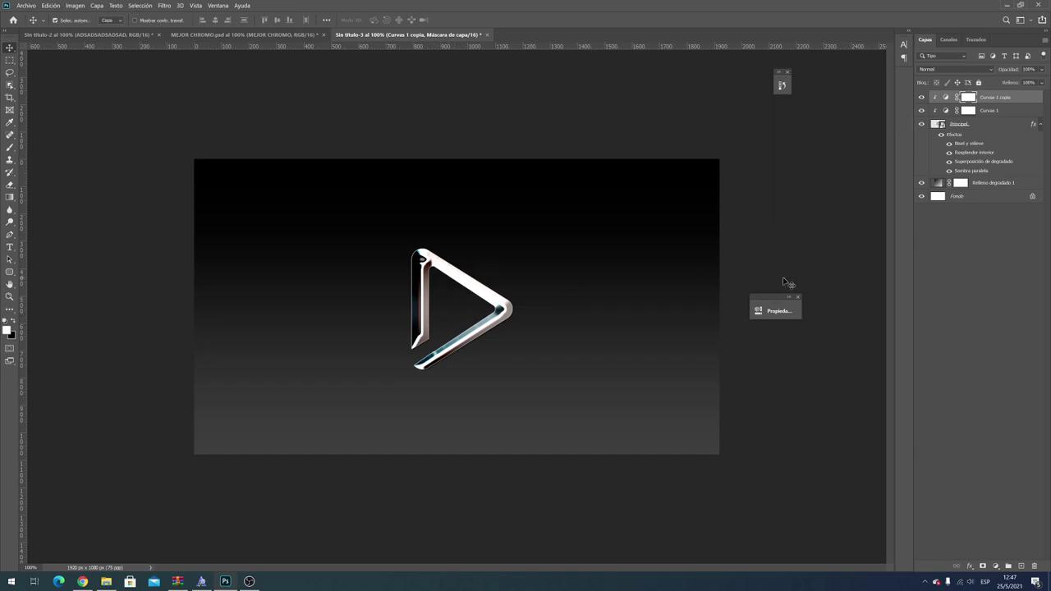
{"action": "left_click", "coordinate": [971, 127]}
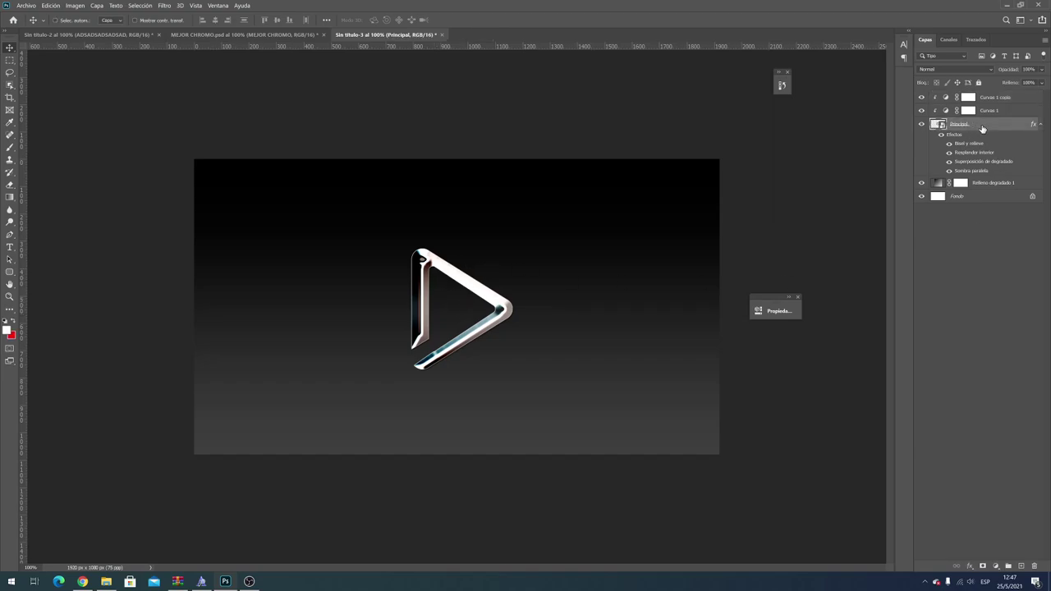
Step: Duplicate Principal to the top of the stack, hiding the copy's inner glow and gradient overlay effects
{"action": "key", "text": "ctrl+j"}
{"action": "left_click_drag", "start_coordinate": [982, 127], "coordinate": [981, 95]}
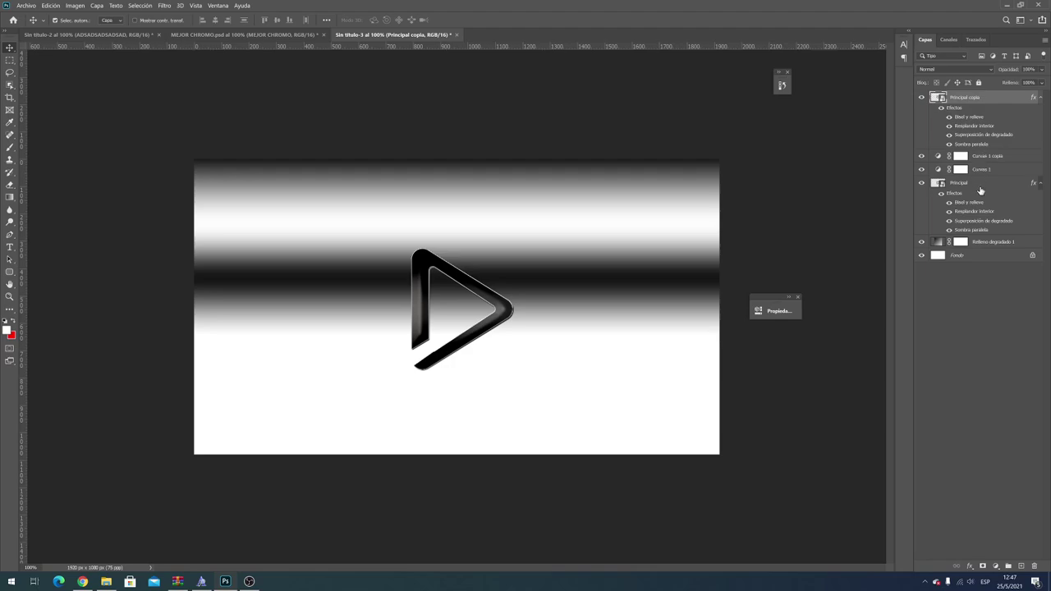
{"action": "left_click", "coordinate": [949, 120]}
{"action": "left_click", "coordinate": [949, 126]}
{"action": "left_click", "coordinate": [949, 135]}
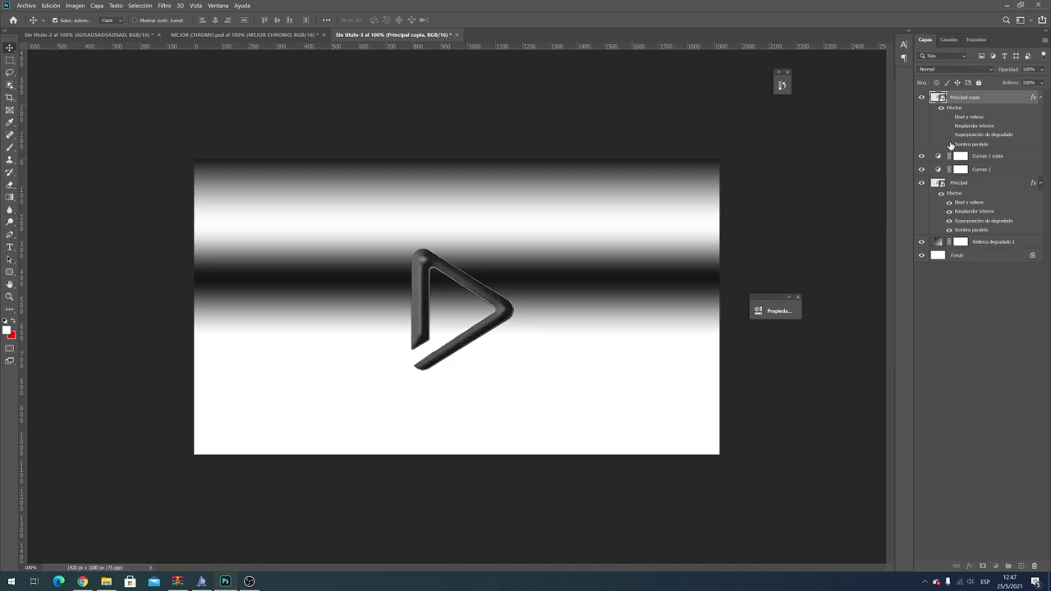
{"action": "left_click", "coordinate": [949, 117]}
Step: Re-clip Curvas 1 and Curvas 1 copia to the logo layer beneath them
{"action": "left_click", "coordinate": [959, 155]}
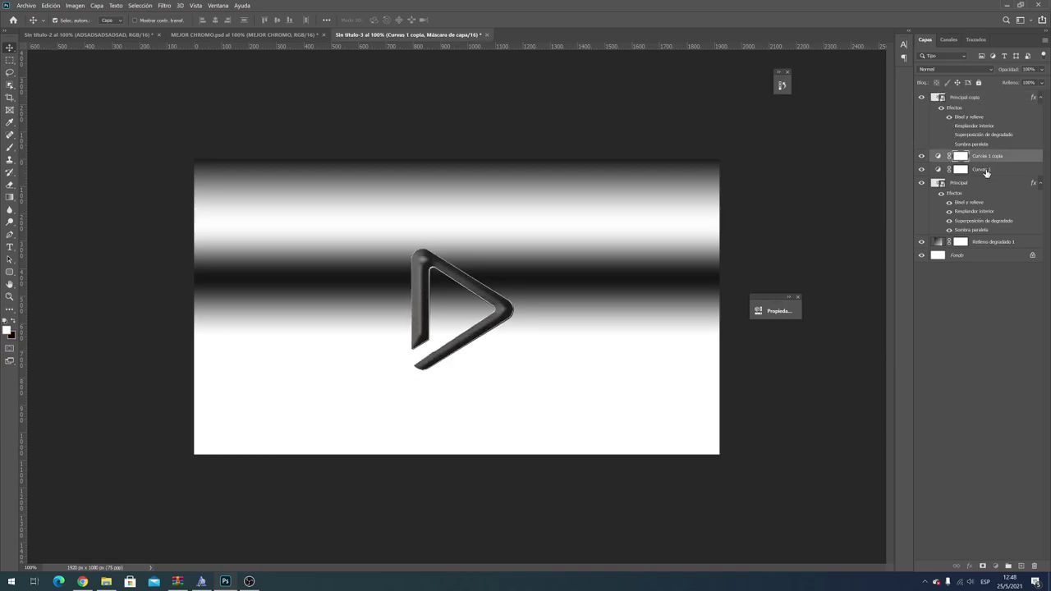
{"action": "right_click", "coordinate": [986, 171]}
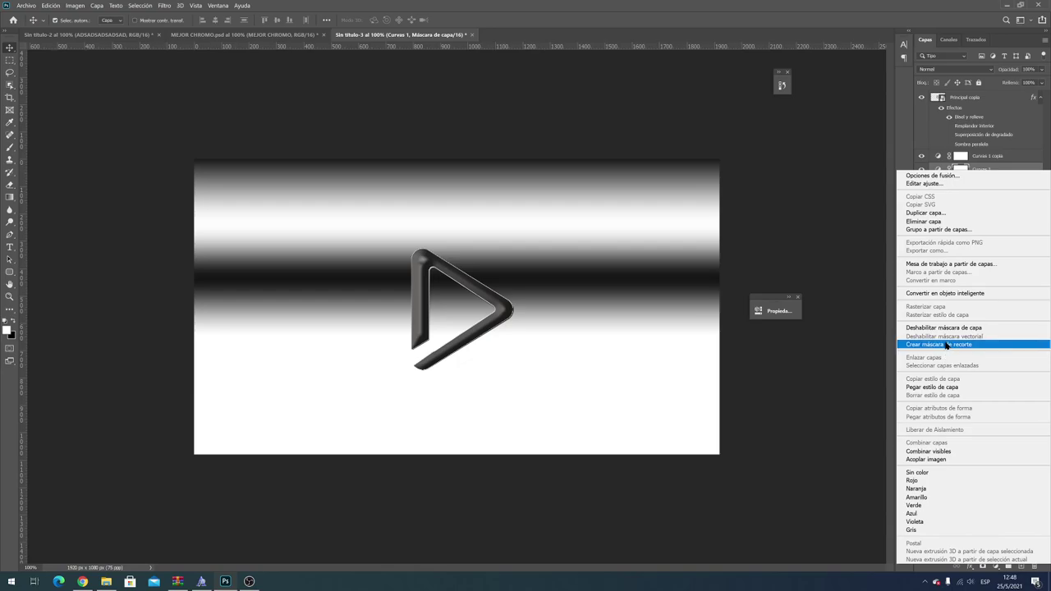
{"action": "left_click", "coordinate": [947, 344]}
{"action": "left_click", "coordinate": [986, 161]}
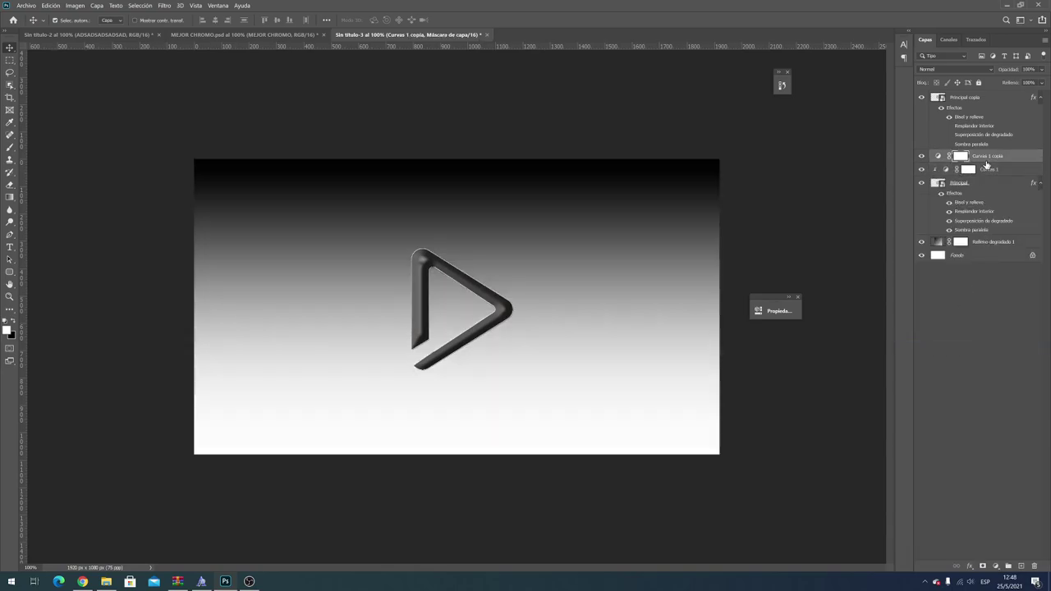
{"action": "right_click", "coordinate": [987, 166]}
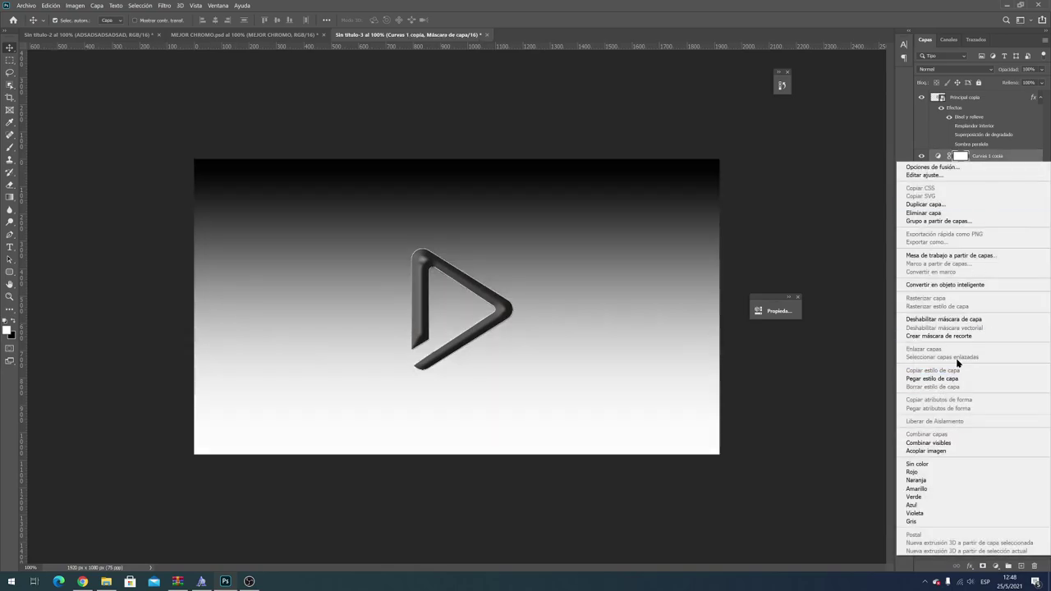
{"action": "left_click", "coordinate": [938, 336]}
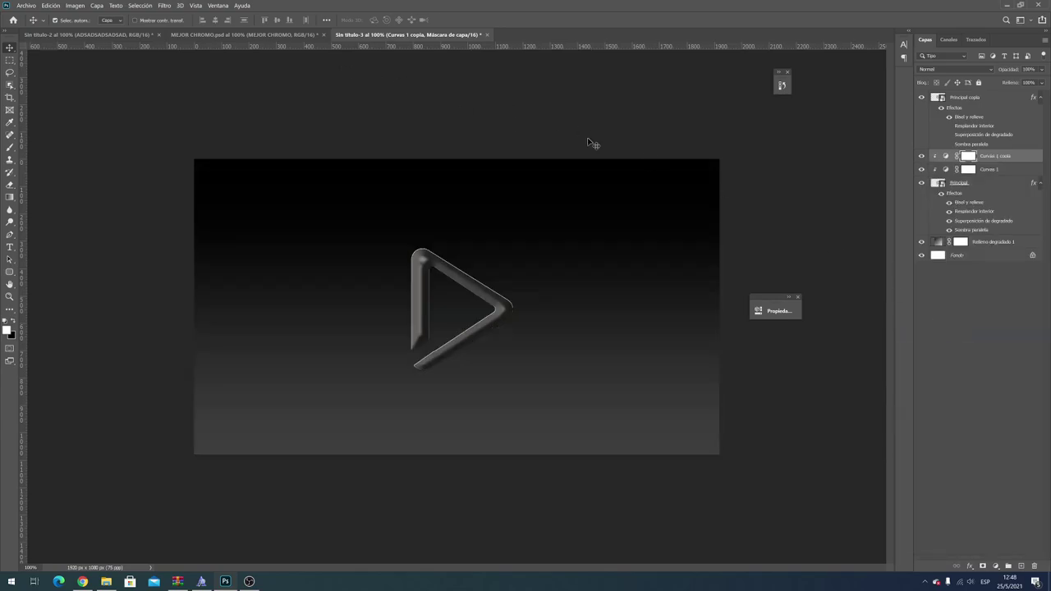
Step: Set the Principal copia layer's Relleno (fill) to 0%
{"action": "left_click", "coordinate": [975, 99]}
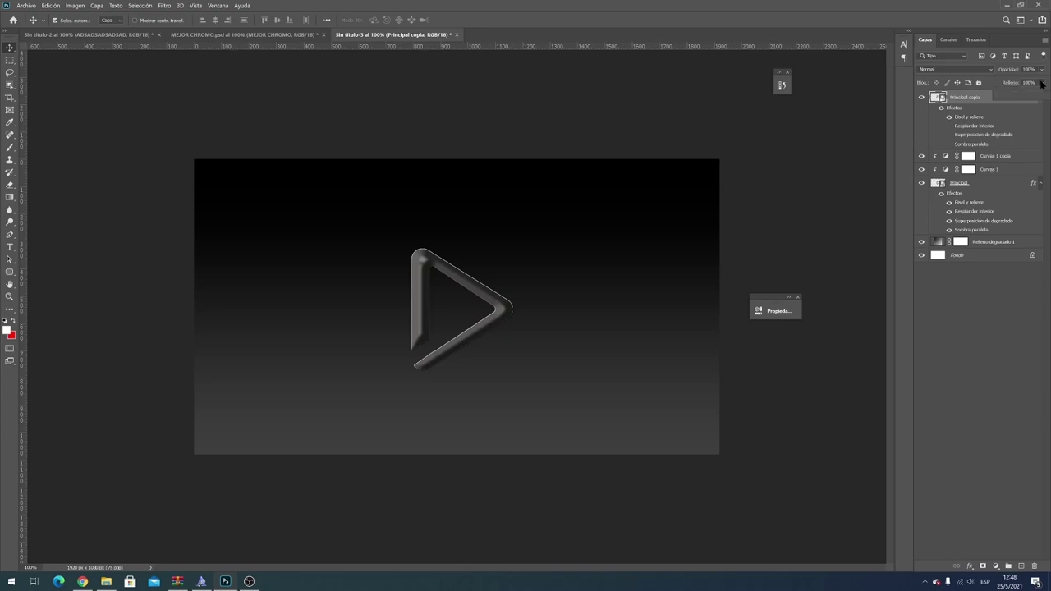
{"action": "left_click", "coordinate": [1041, 83]}
{"action": "left_click_drag", "start_coordinate": [1041, 96], "coordinate": [974, 105]}
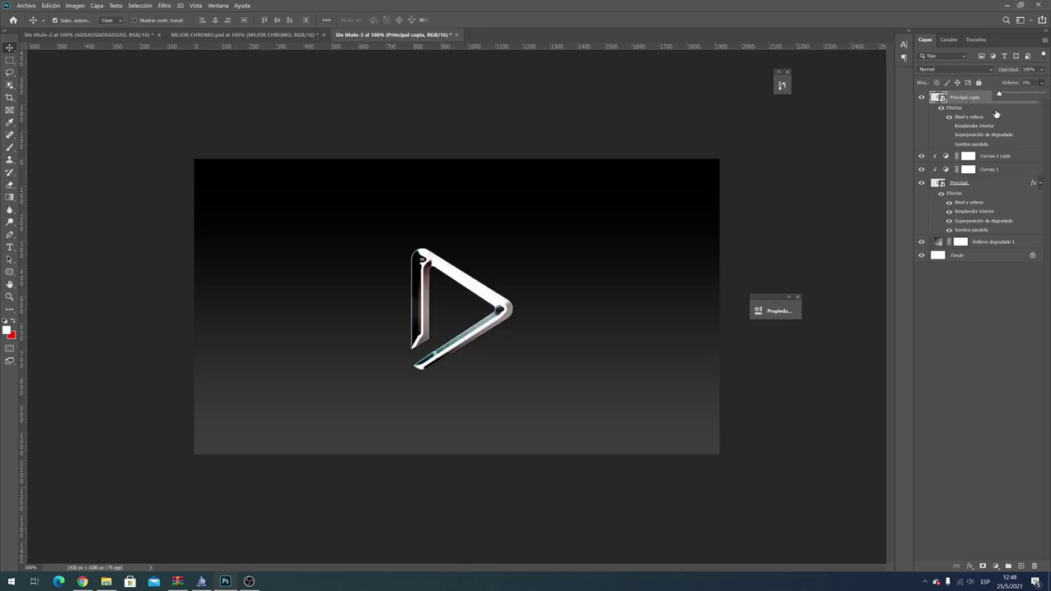
{"action": "left_click", "coordinate": [998, 157]}
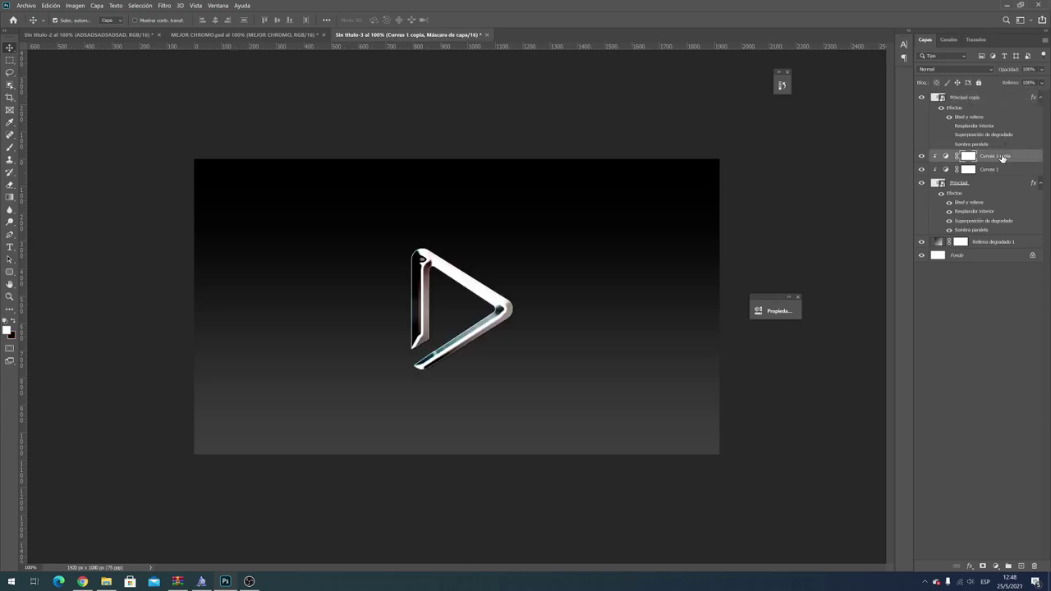
Step: Add a Consulta de colores 1 adjustment layer loaded with the 3Strip.look 3D LUT
{"action": "left_click", "coordinate": [96, 6]}
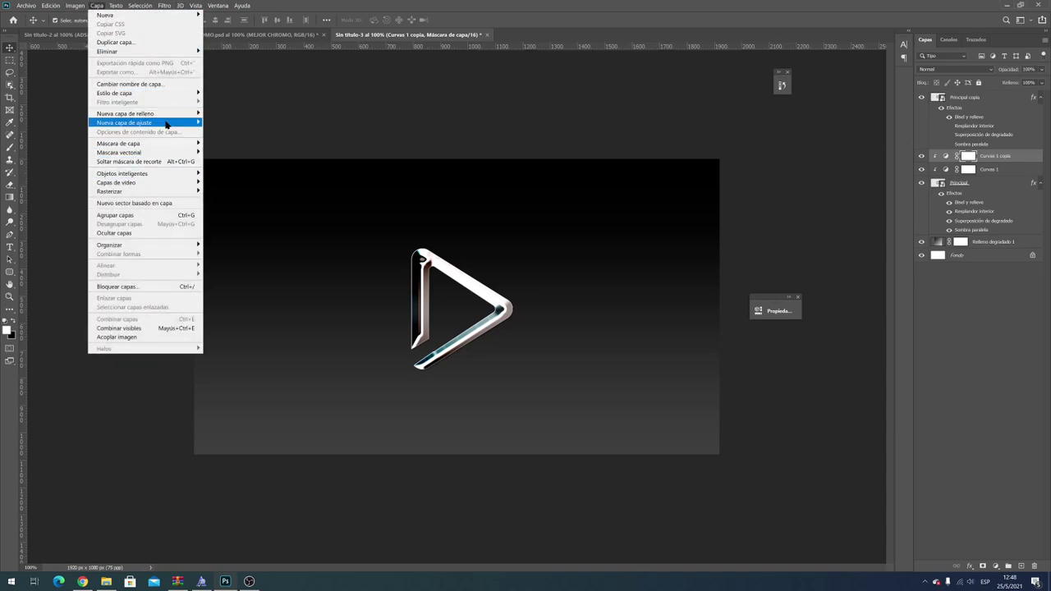
{"action": "mouse_move", "coordinate": [124, 122]}
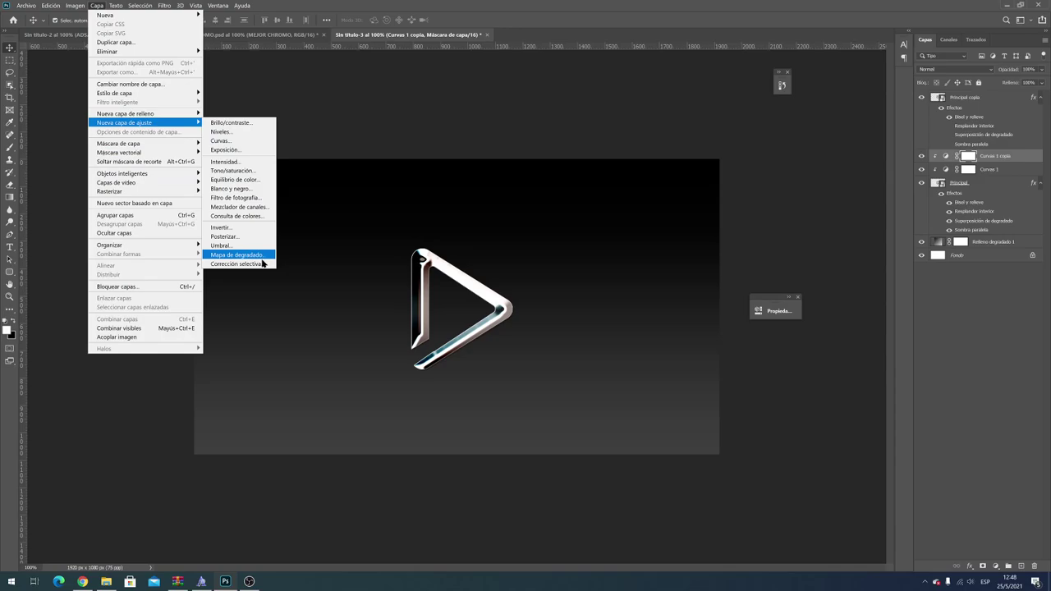
{"action": "left_click", "coordinate": [248, 217]}
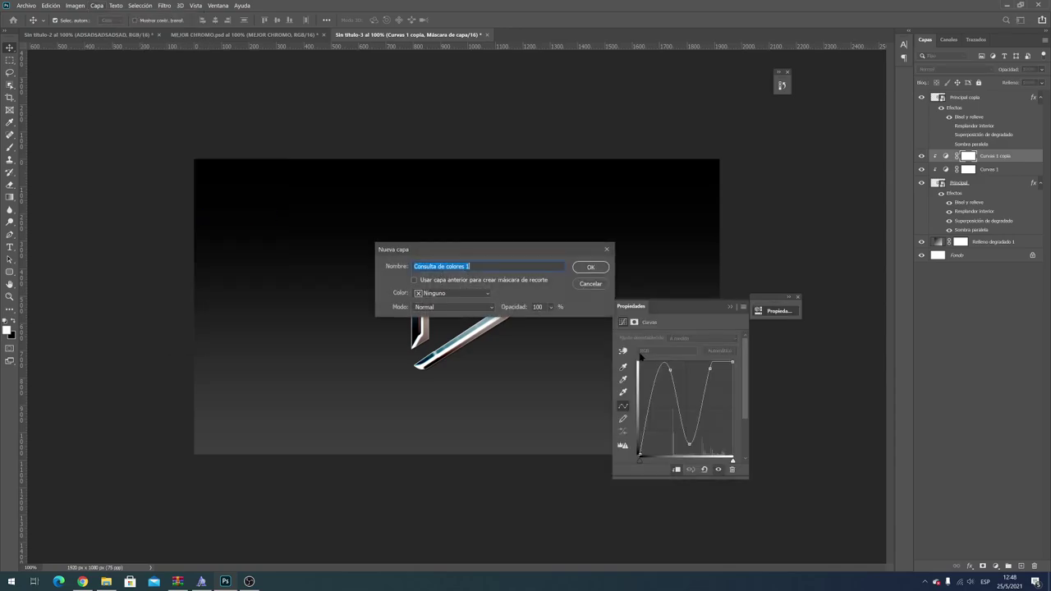
{"action": "left_click", "coordinate": [591, 268]}
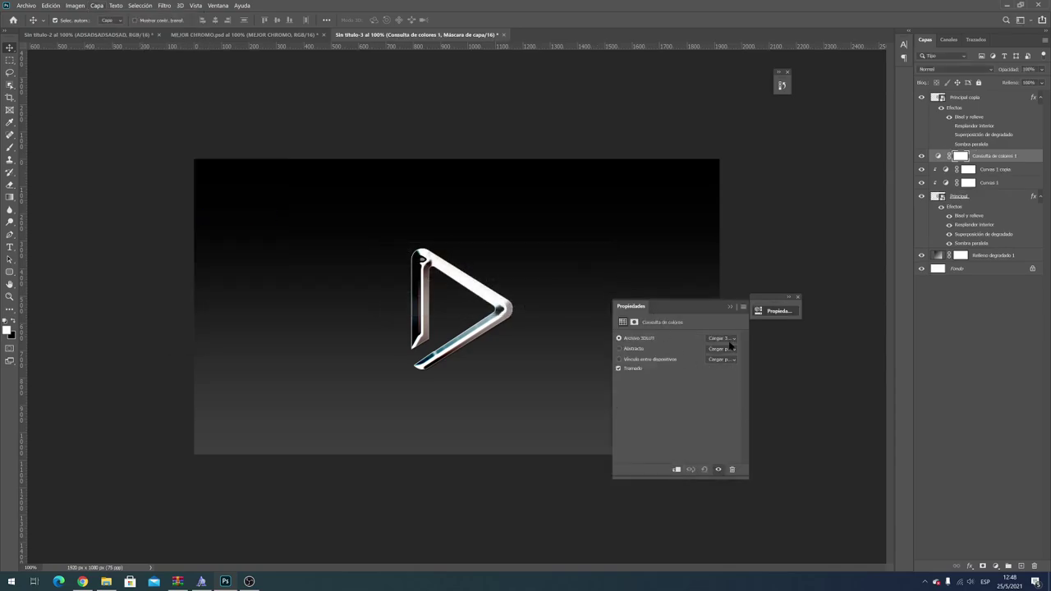
{"action": "left_click", "coordinate": [729, 344]}
{"action": "left_click", "coordinate": [738, 117]}
{"action": "left_click", "coordinate": [730, 306]}
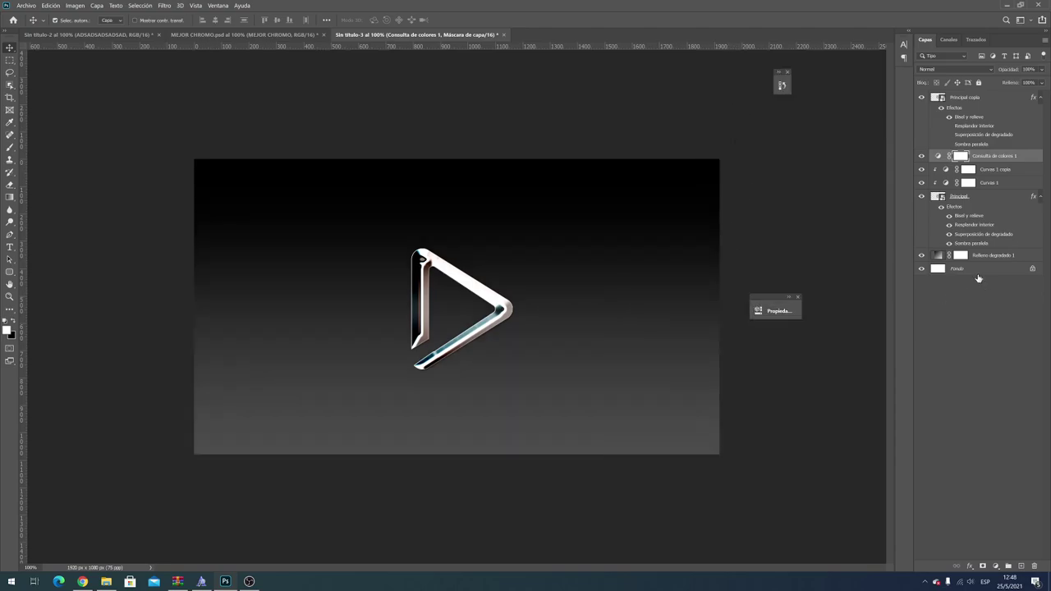
Step: Switch the Relleno degradado 1 gradient fill to Radial style for a grey glow on black
{"action": "double_click", "coordinate": [938, 255]}
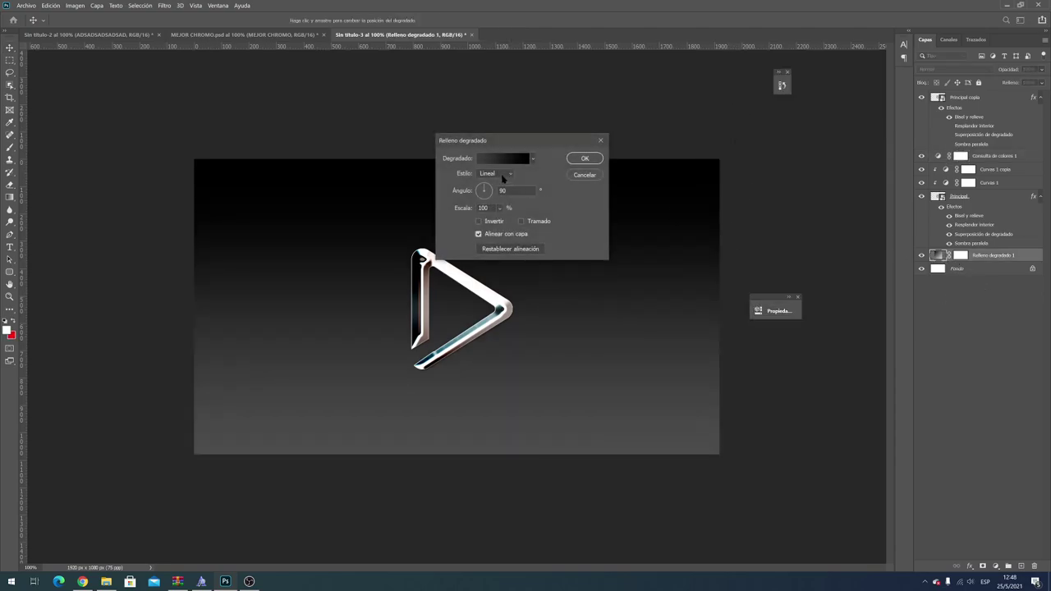
{"action": "left_click", "coordinate": [501, 173]}
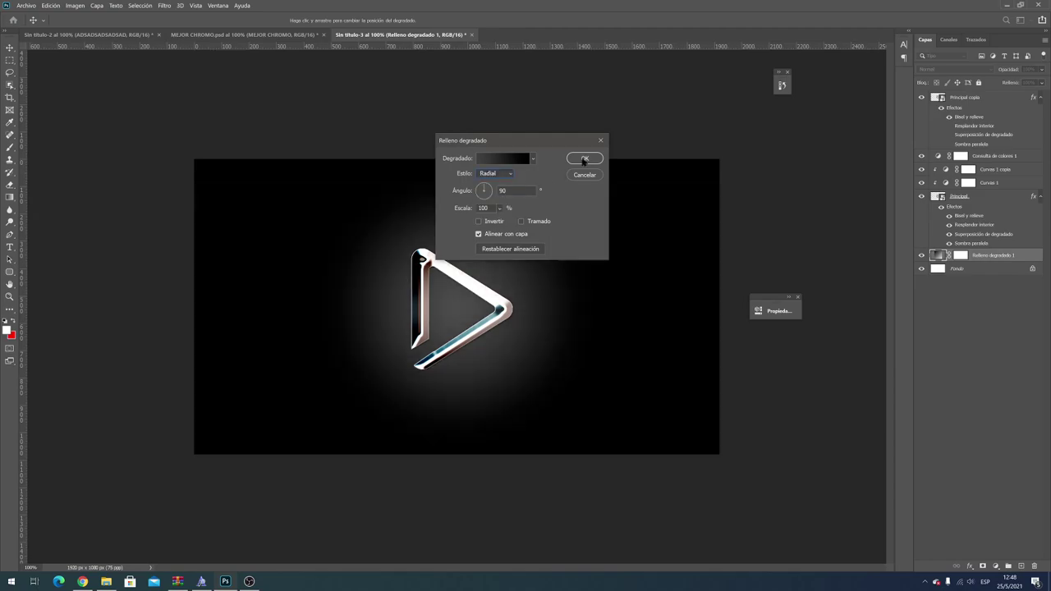
{"action": "left_click", "coordinate": [584, 159]}
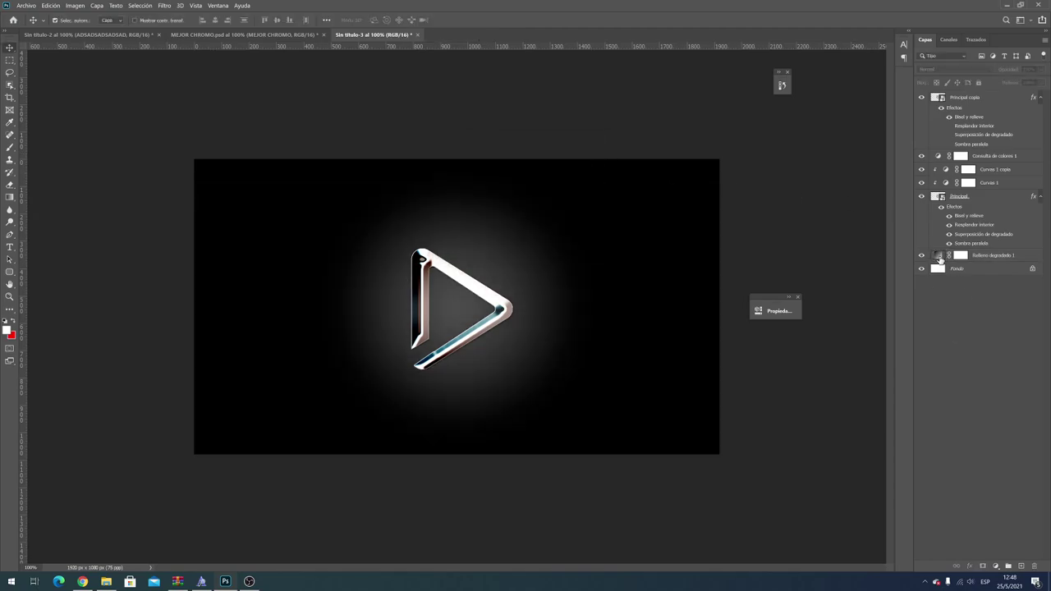
{"action": "double_click", "coordinate": [939, 256]}
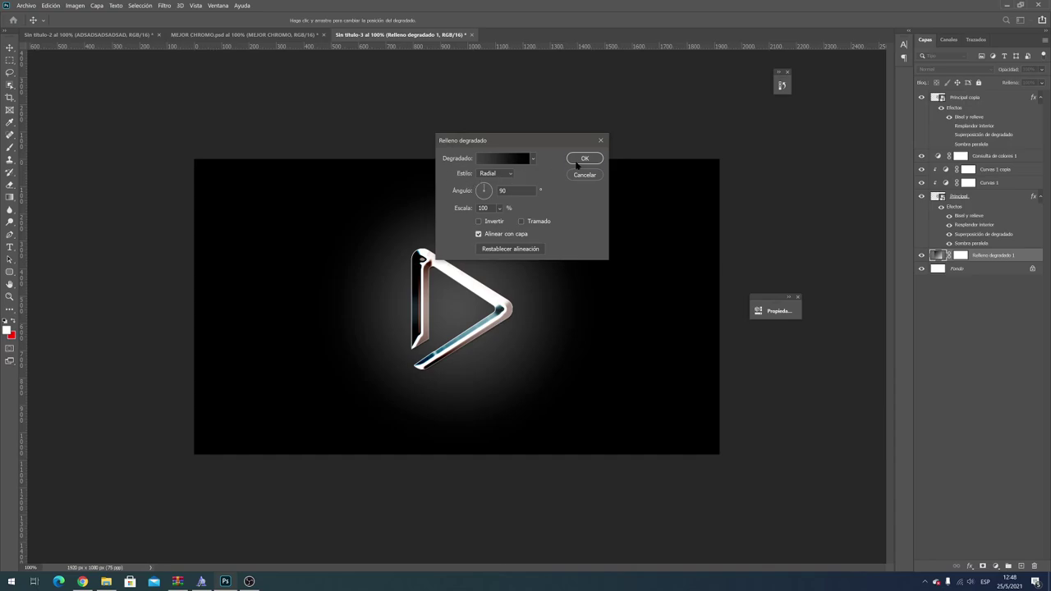
{"action": "left_click", "coordinate": [580, 161]}
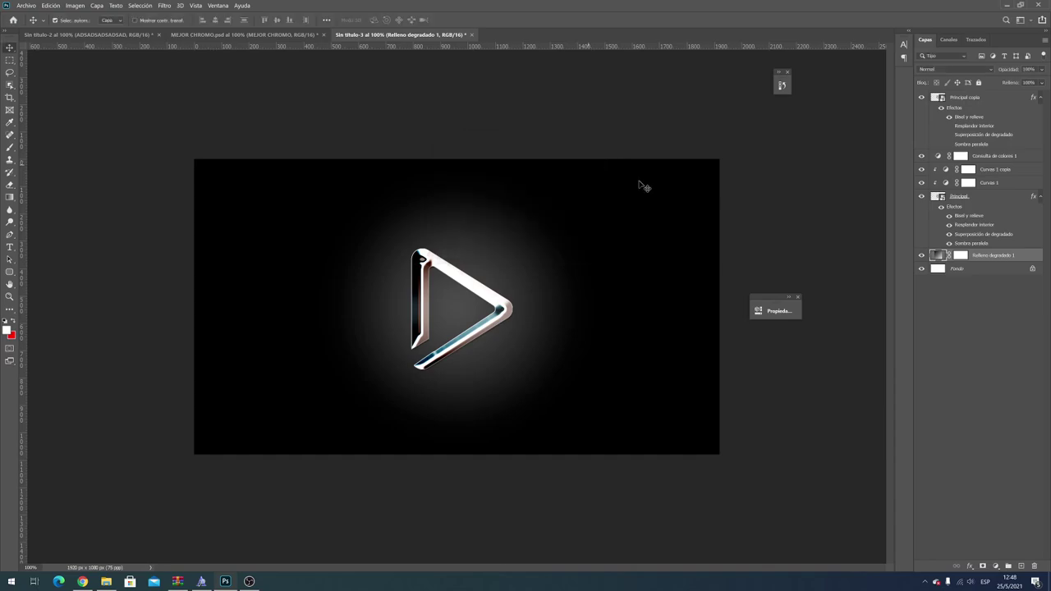
Step: Select the Principal copia layer and give it the new name 'reflejos'
{"action": "left_click", "coordinate": [965, 98]}
{"action": "double_click", "coordinate": [962, 98]}
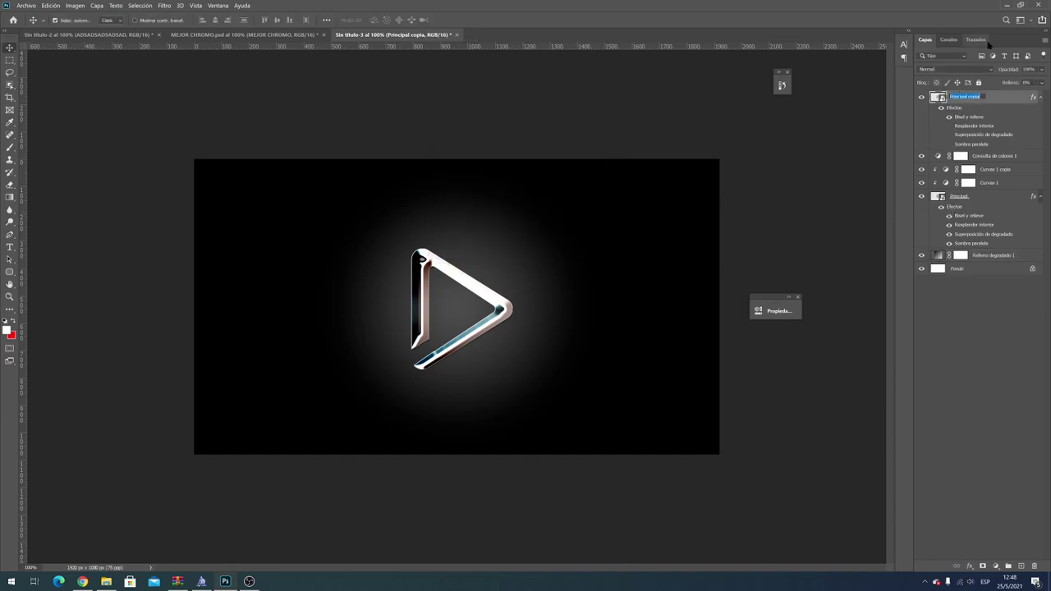
{"action": "type", "text": "m"}
{"action": "key", "text": "Return"}
{"action": "right_click", "coordinate": [958, 102]}
Step: Enable Bisel y relieve on reflejos with the Inglete interior bevel style
{"action": "left_click", "coordinate": [949, 106]}
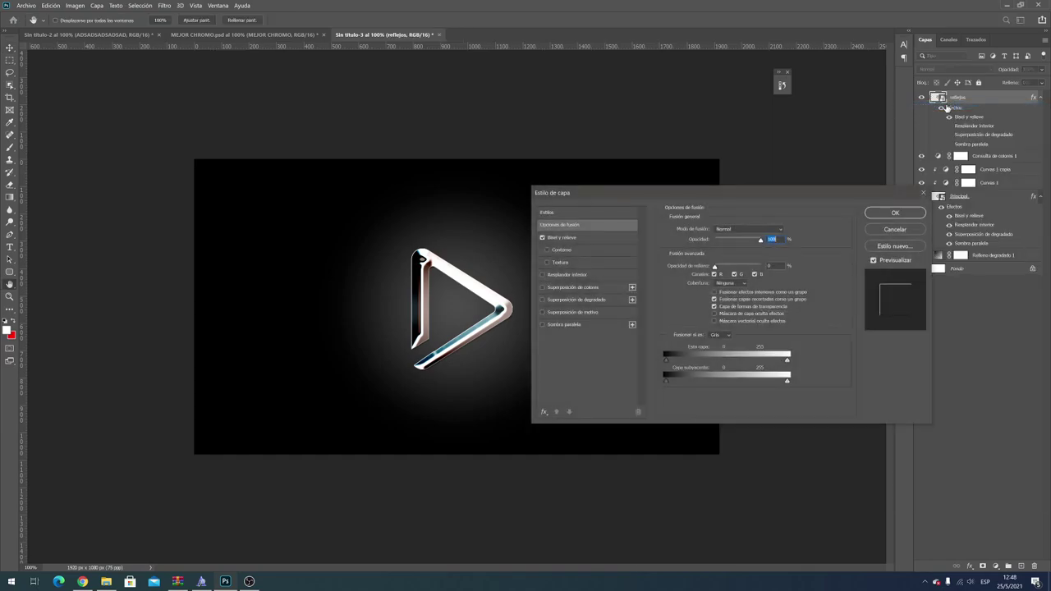
{"action": "left_click", "coordinate": [563, 238]}
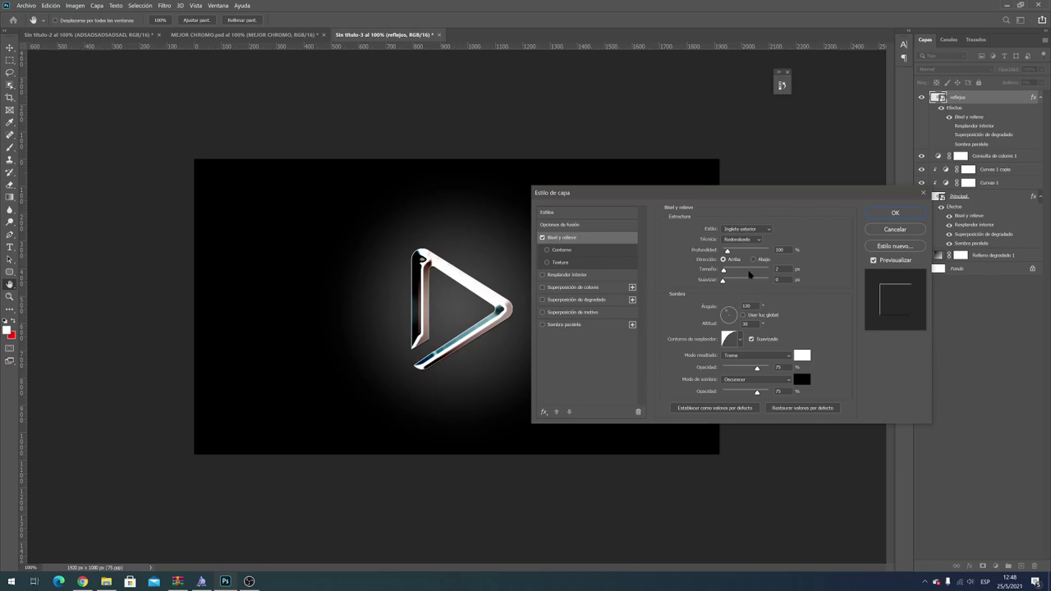
{"action": "left_click", "coordinate": [763, 231]}
{"action": "left_click", "coordinate": [760, 245]}
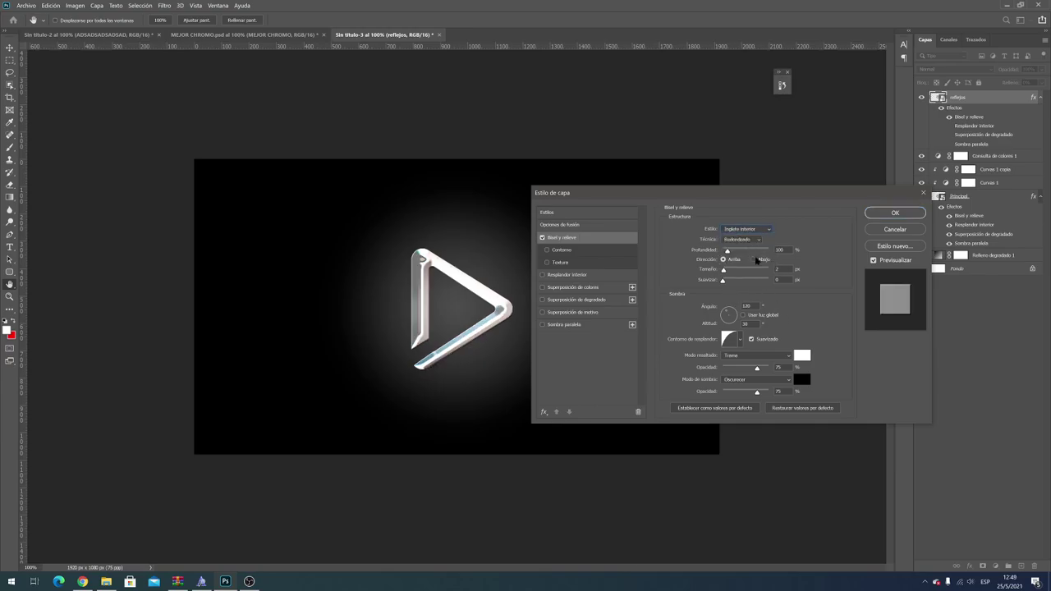
Step: Set bevel depth 230%, size 6 px, adjust the lighting angle, and altitude 53°
{"action": "double_click", "coordinate": [779, 250]}
{"action": "type", "text": "230"}
{"action": "double_click", "coordinate": [786, 270]}
{"action": "type", "text": "6"}
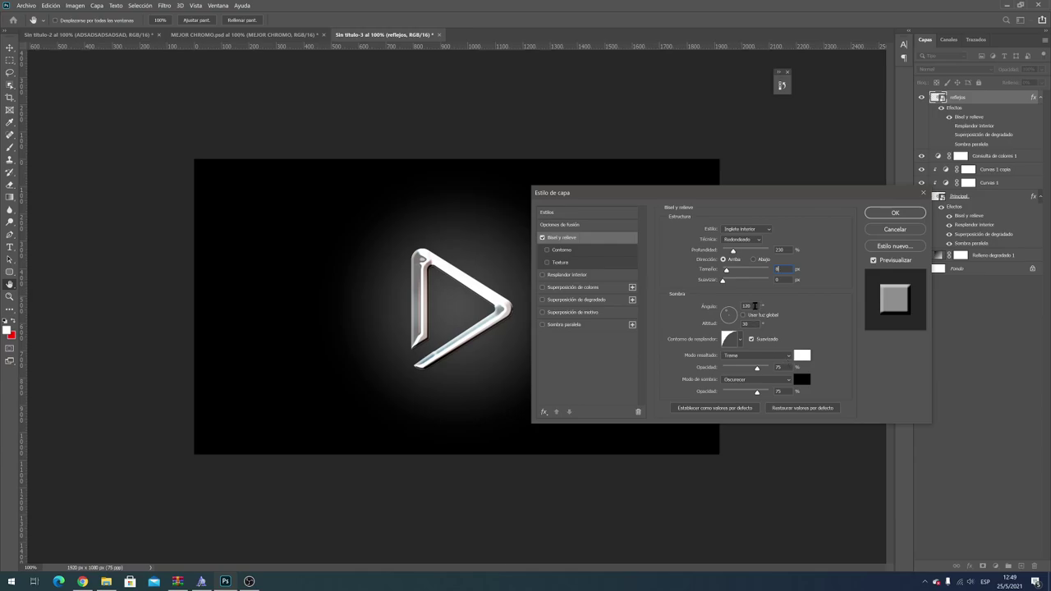
{"action": "double_click", "coordinate": [746, 305]}
{"action": "left_click_drag", "start_coordinate": [731, 320], "coordinate": [729, 325]}
{"action": "double_click", "coordinate": [745, 324]}
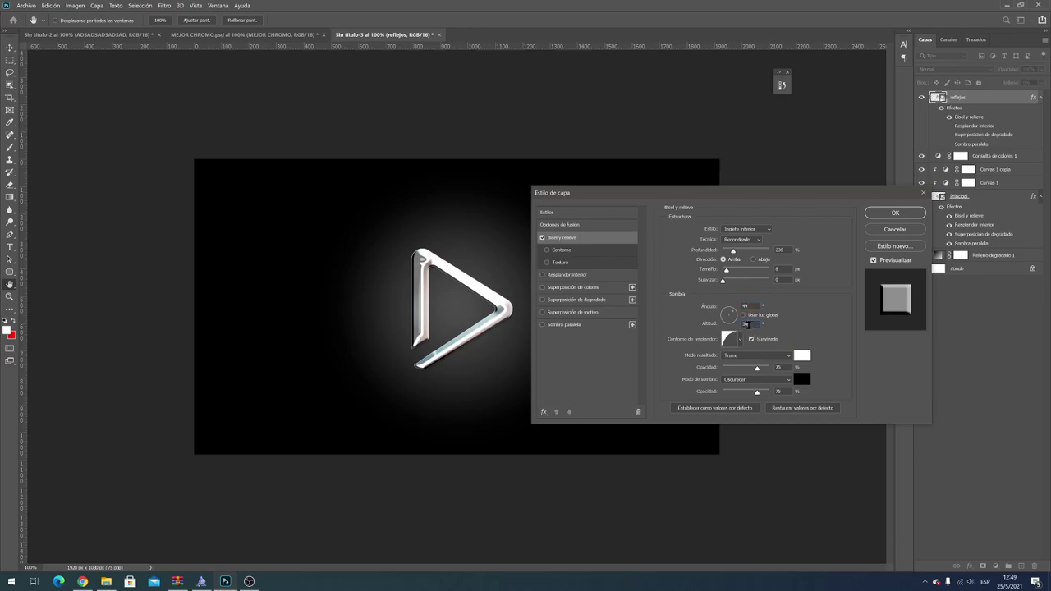
{"action": "type", "text": "53"}
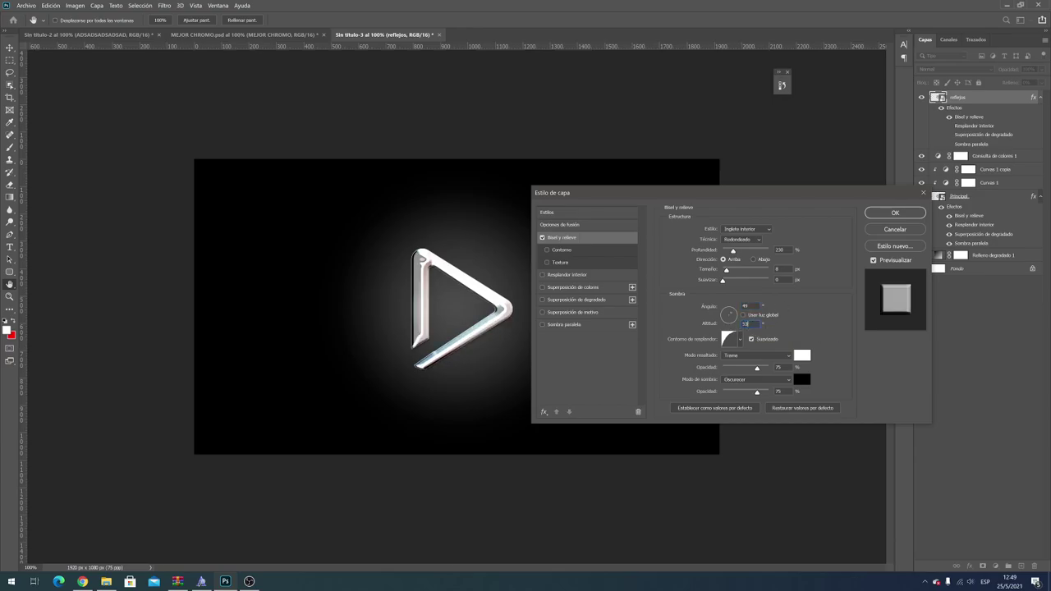
Step: Set bevel highlights to Sobreexponer color and the Oscurecer shadow opacity to 0%
{"action": "left_click", "coordinate": [749, 354]}
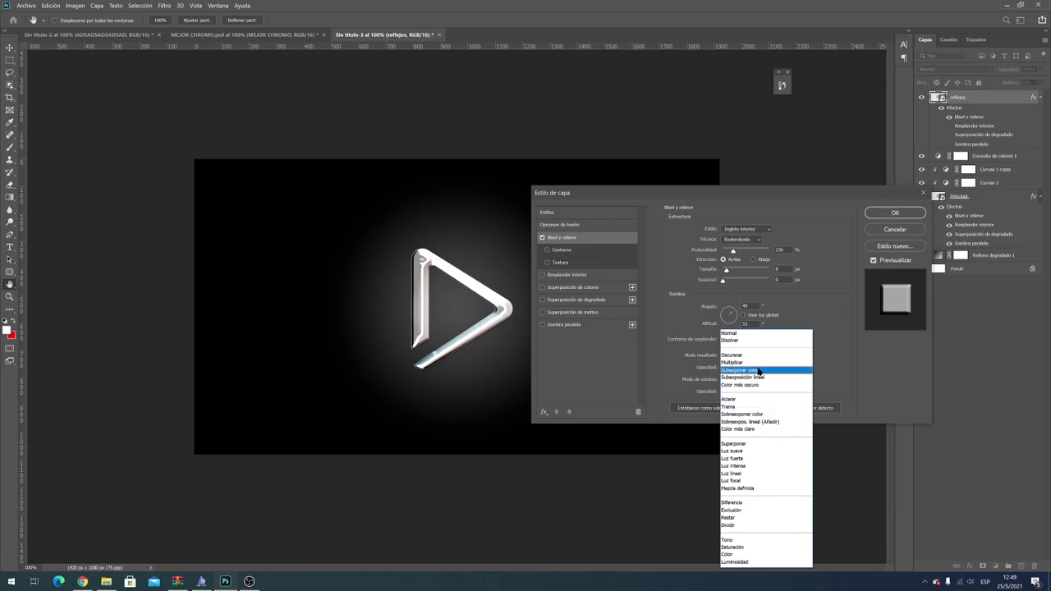
{"action": "left_click", "coordinate": [763, 414]}
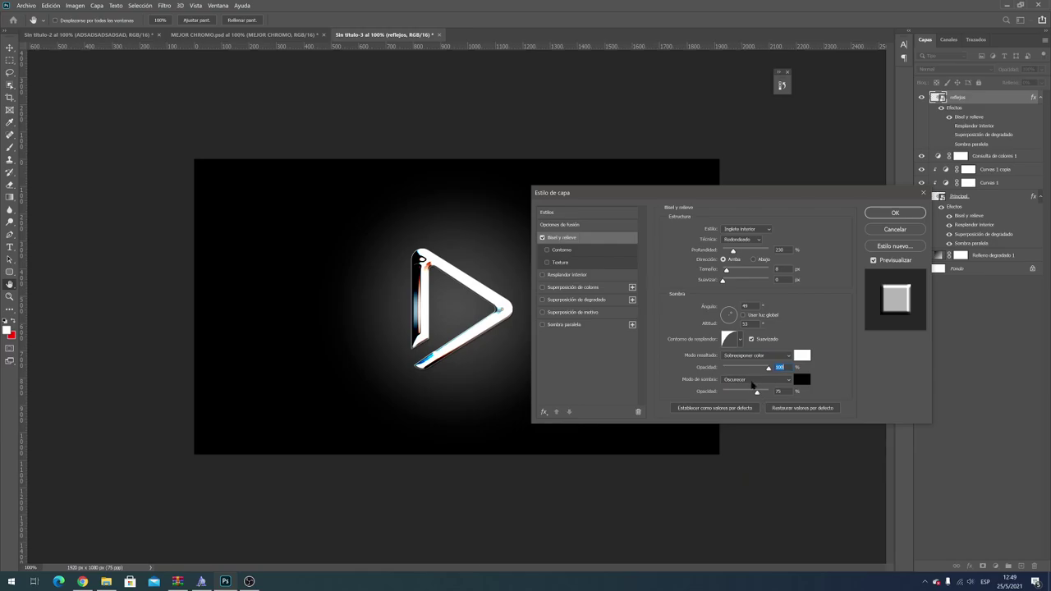
{"action": "left_click", "coordinate": [752, 385]}
{"action": "left_click", "coordinate": [719, 387]}
{"action": "left_click_drag", "start_coordinate": [757, 393], "coordinate": [702, 394]}
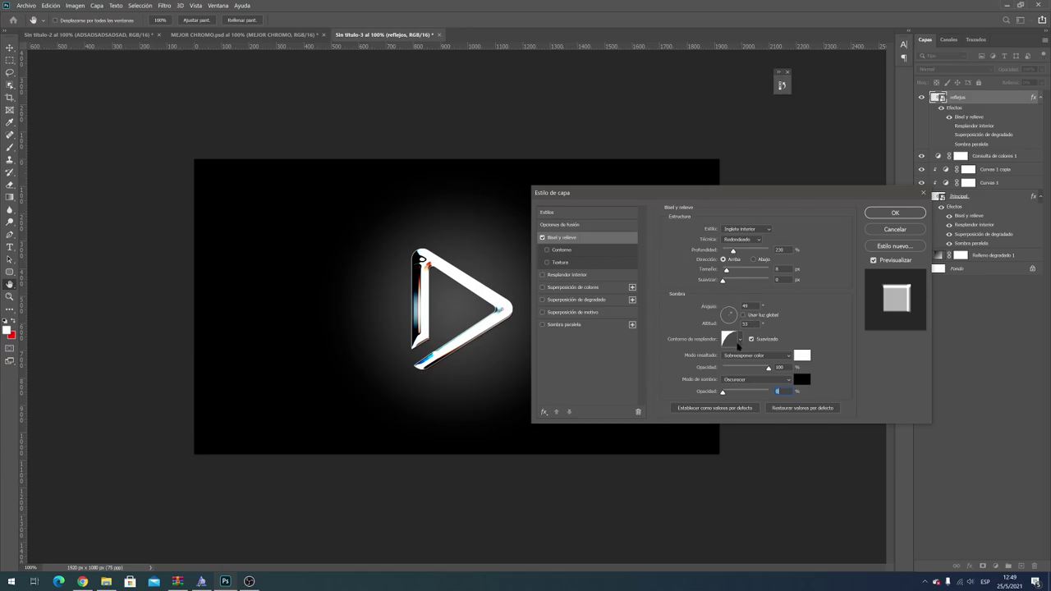
Step: Choose the linear gloss contour and apply the bevel style to reflejos
{"action": "left_click", "coordinate": [739, 341]}
{"action": "left_click", "coordinate": [681, 362]}
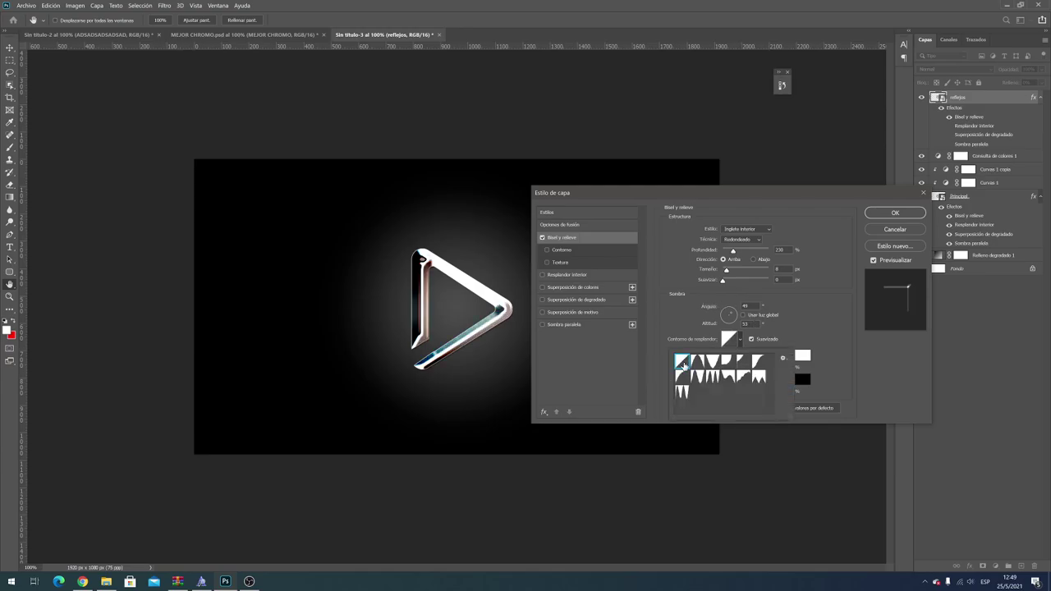
{"action": "left_click", "coordinate": [698, 363]}
{"action": "left_click", "coordinate": [680, 366]}
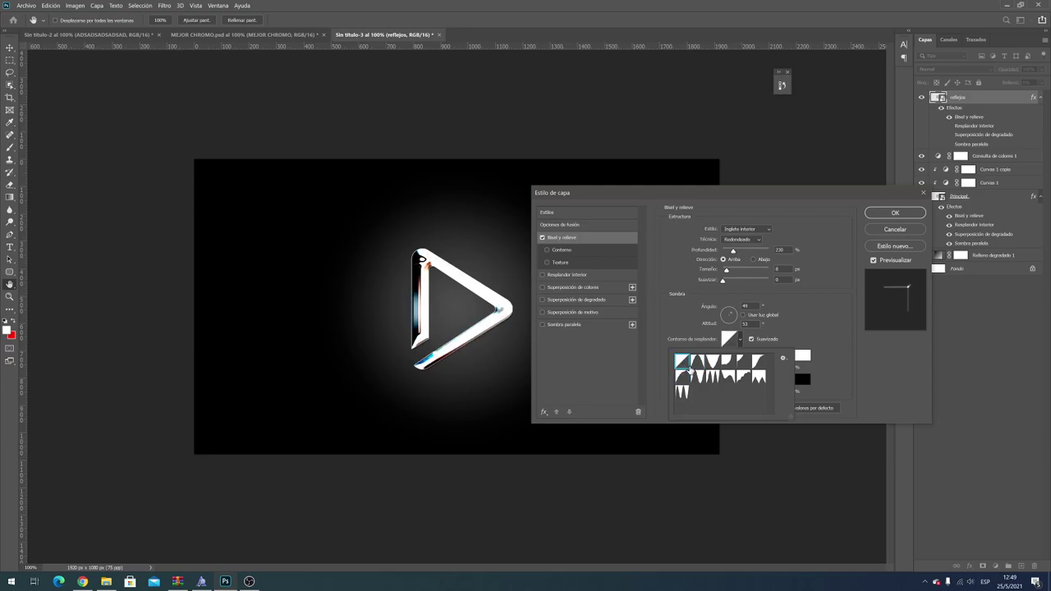
{"action": "left_click", "coordinate": [698, 364]}
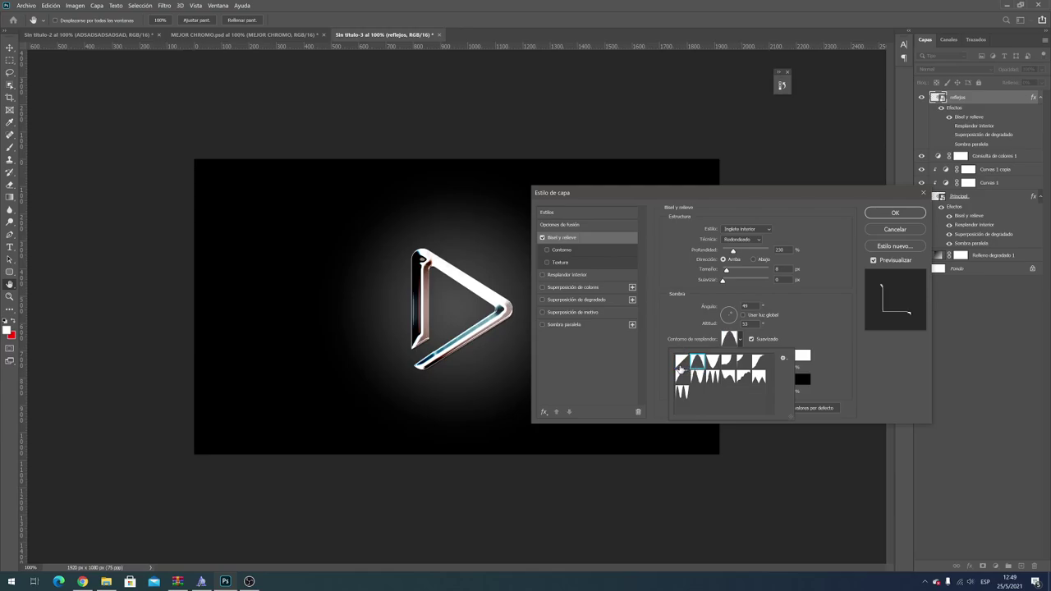
{"action": "left_click", "coordinate": [699, 364]}
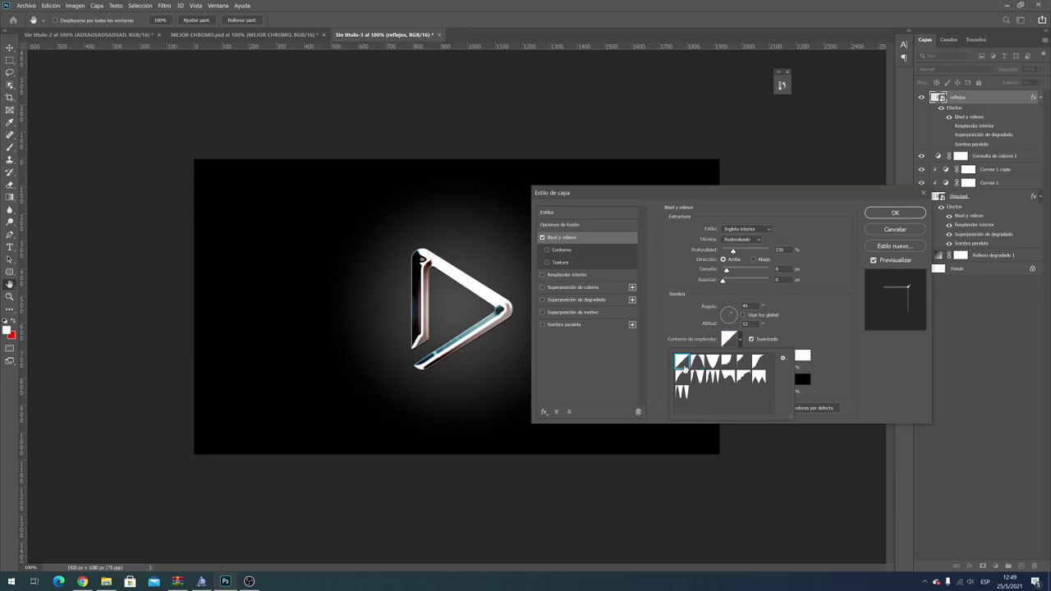
{"action": "left_click", "coordinate": [822, 303]}
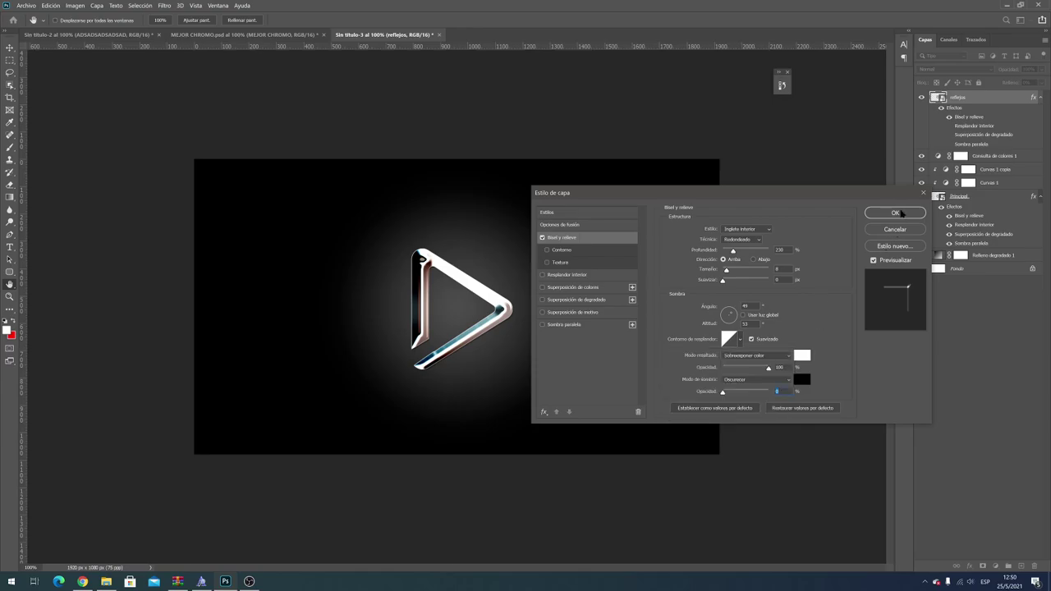
{"action": "left_click", "coordinate": [900, 213]}
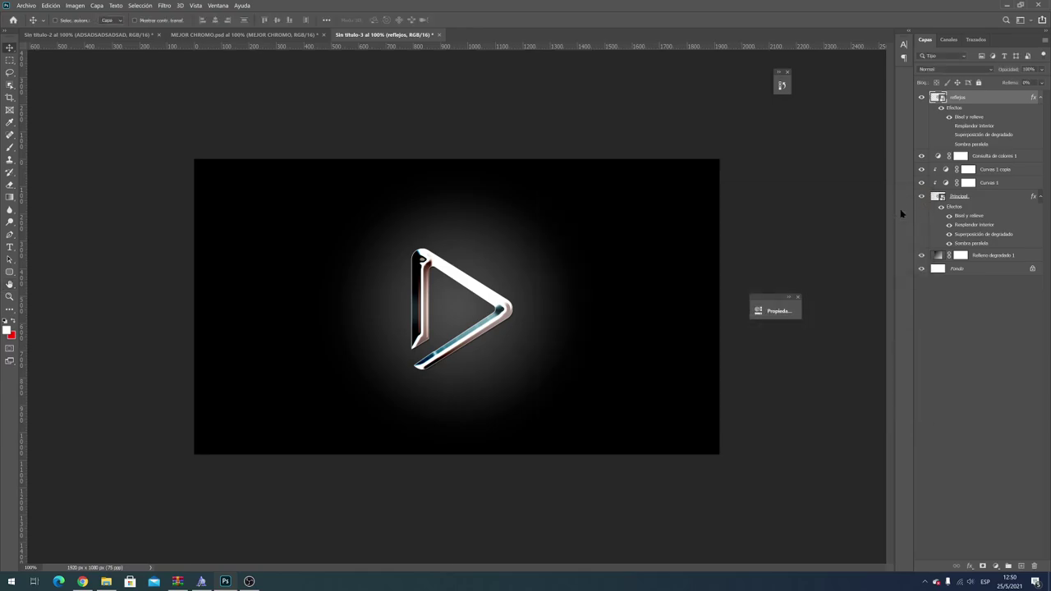
Step: Duplicate reflejos and open reflejos copia's bevel, toggling Direction down and back up
{"action": "key", "text": "ctrl+j"}
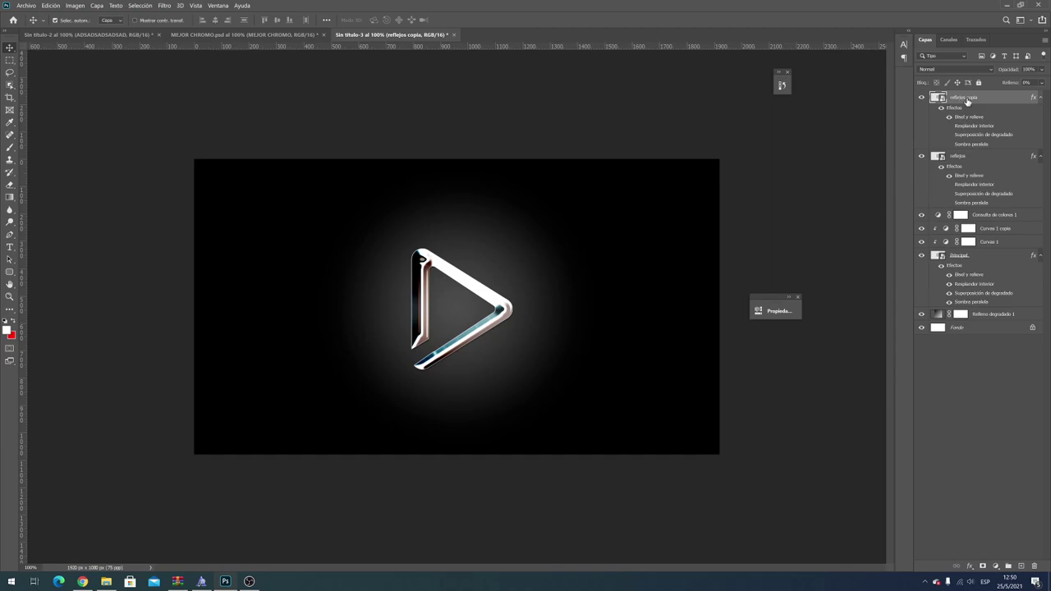
{"action": "right_click", "coordinate": [965, 101]}
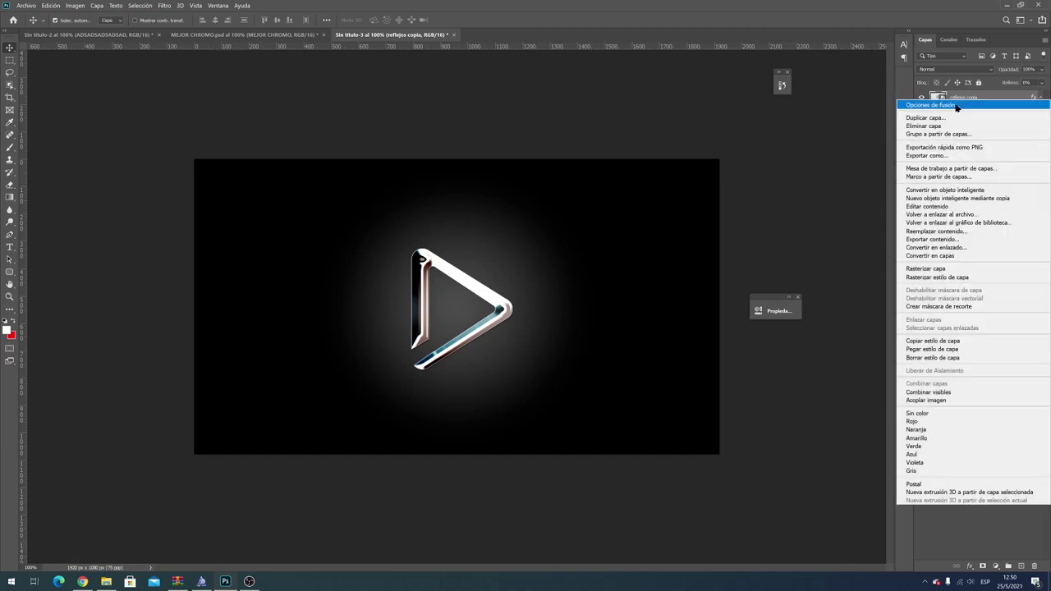
{"action": "left_click", "coordinate": [994, 140]}
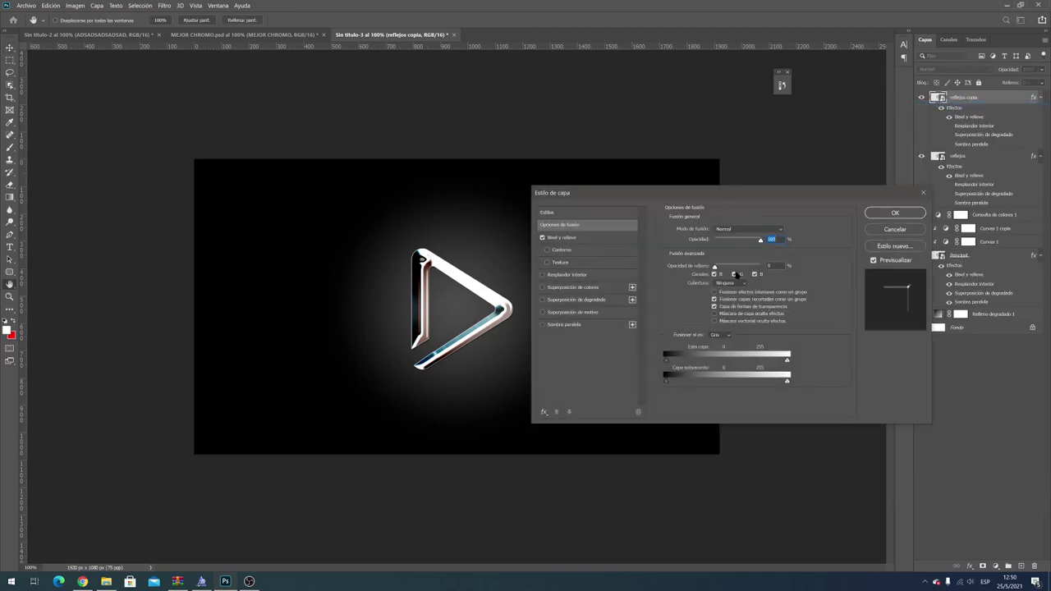
{"action": "left_click", "coordinate": [565, 238]}
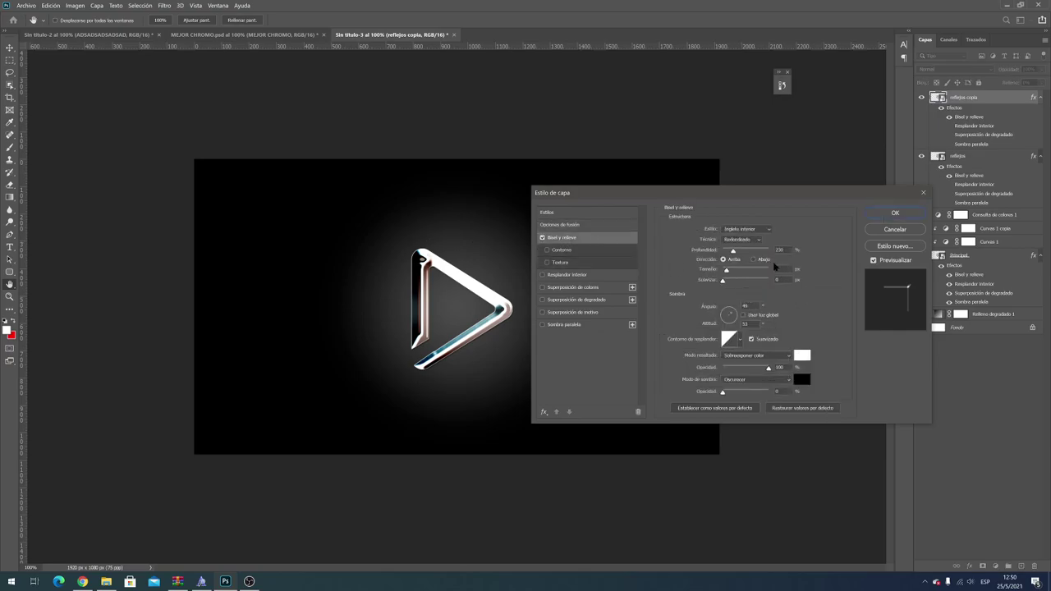
{"action": "left_click", "coordinate": [759, 261]}
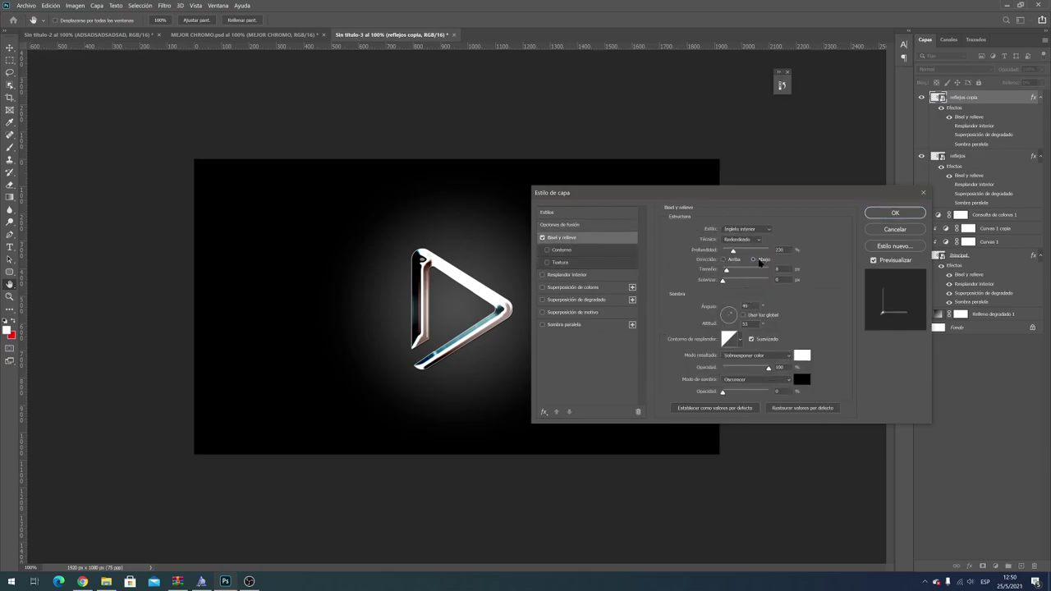
{"action": "left_click", "coordinate": [724, 260]}
Step: Give reflejos copia a new gloss contour, apply it, and duplicate as reflejos copia 2
{"action": "left_click", "coordinate": [725, 259]}
{"action": "left_click", "coordinate": [742, 340]}
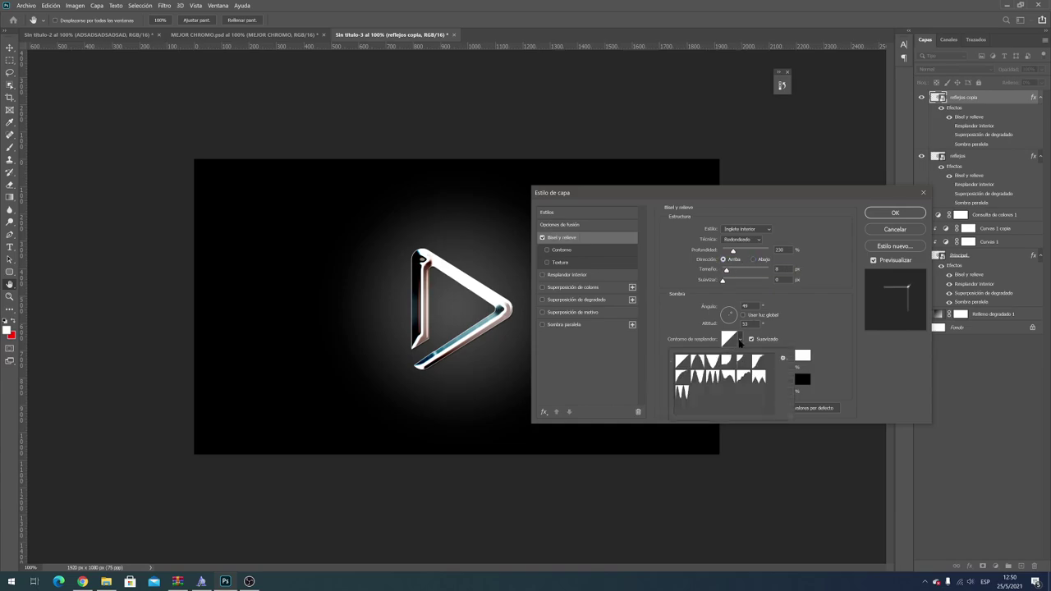
{"action": "left_click", "coordinate": [708, 363]}
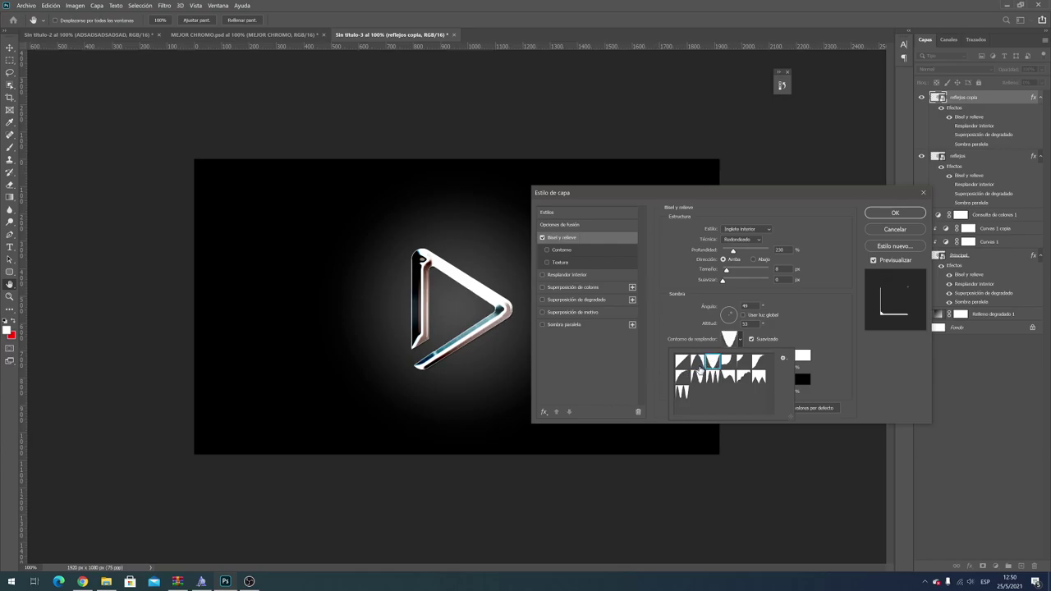
{"action": "left_click", "coordinate": [698, 366]}
{"action": "left_click", "coordinate": [833, 340]}
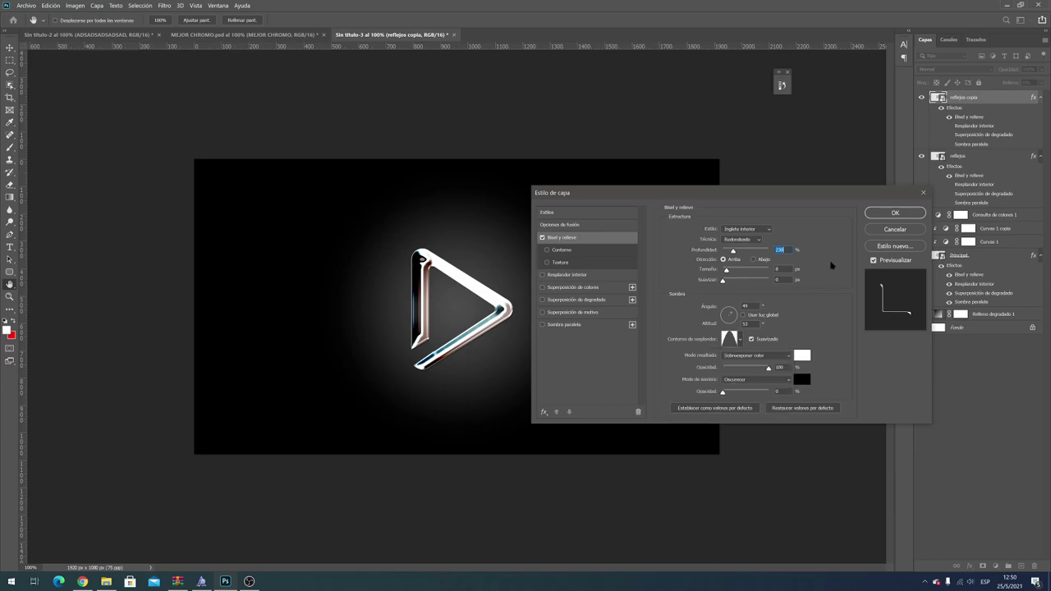
{"action": "left_click", "coordinate": [892, 215]}
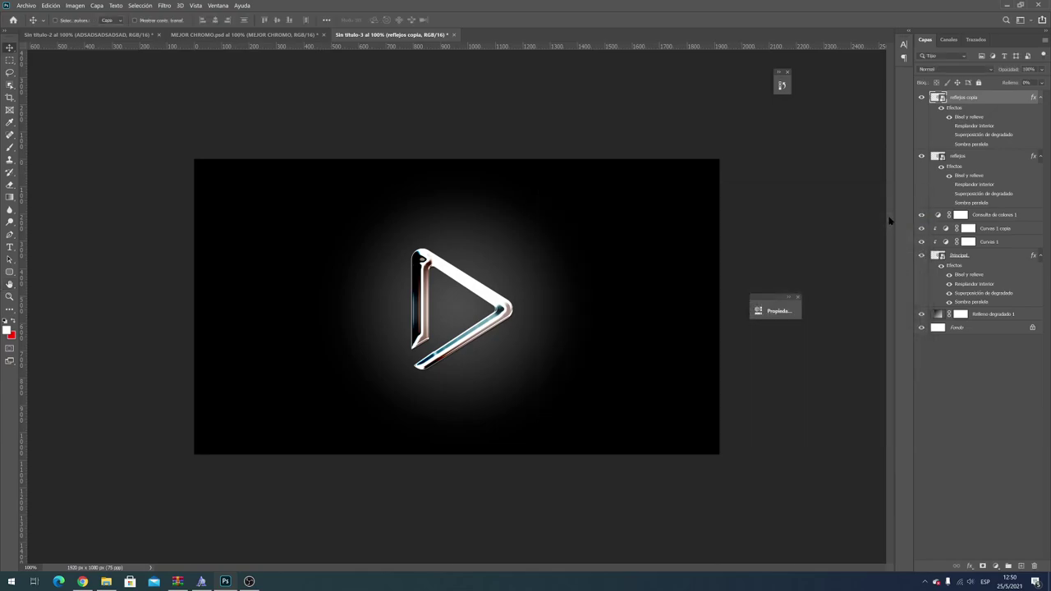
{"action": "key", "text": "ctrl+j"}
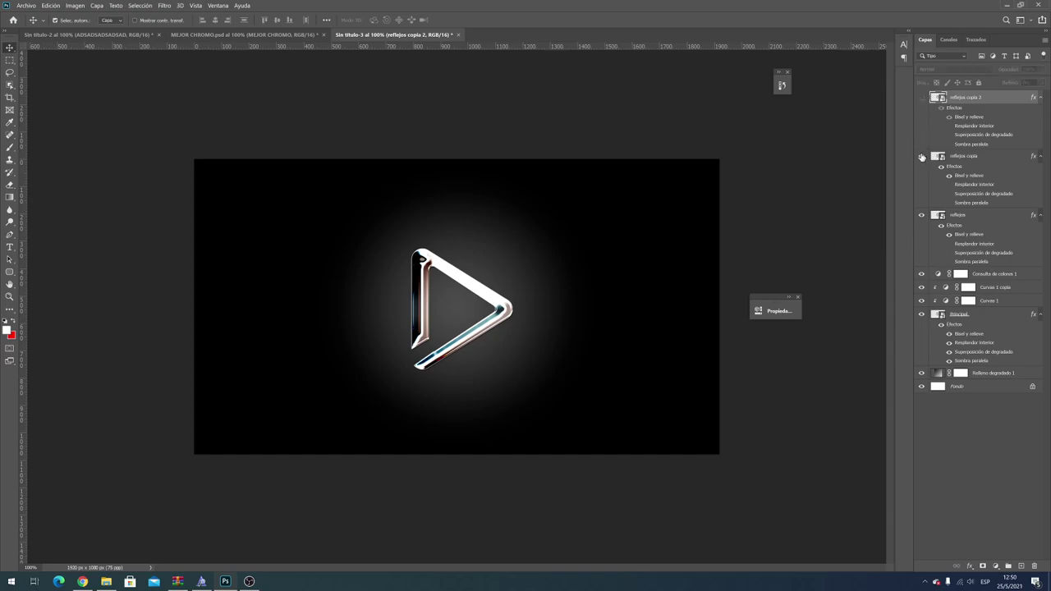
Step: Set reflejos copia 2's bevel Direction to Down and apply the style
{"action": "mouse_move", "coordinate": [924, 107]}
{"action": "left_mouse_down"}
{"action": "mouse_move", "coordinate": [924, 234]}
{"action": "mouse_move", "coordinate": [921, 97]}
{"action": "left_mouse_up"}
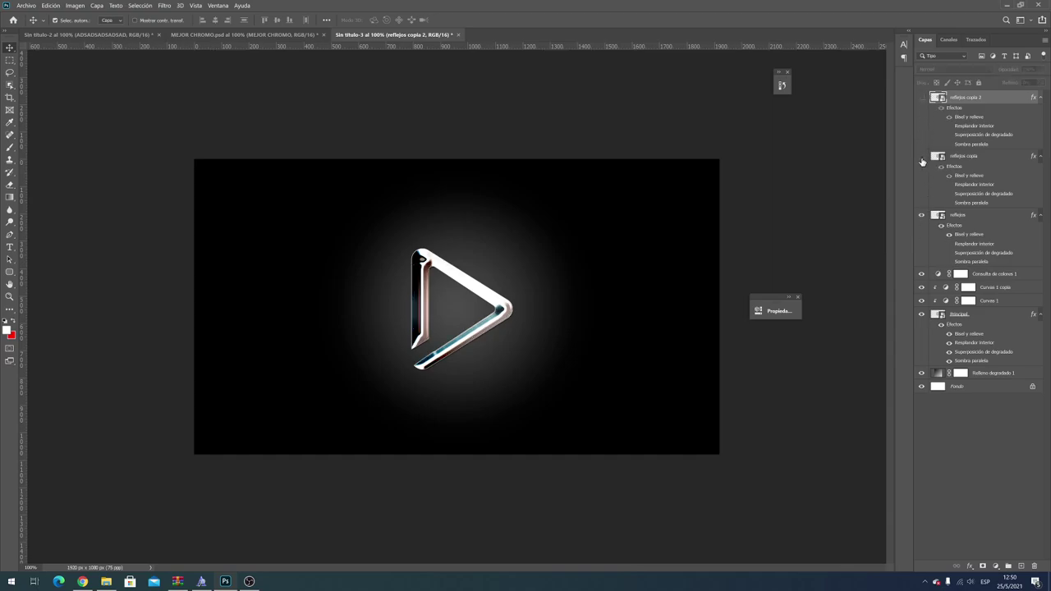
{"action": "double_click", "coordinate": [968, 118]}
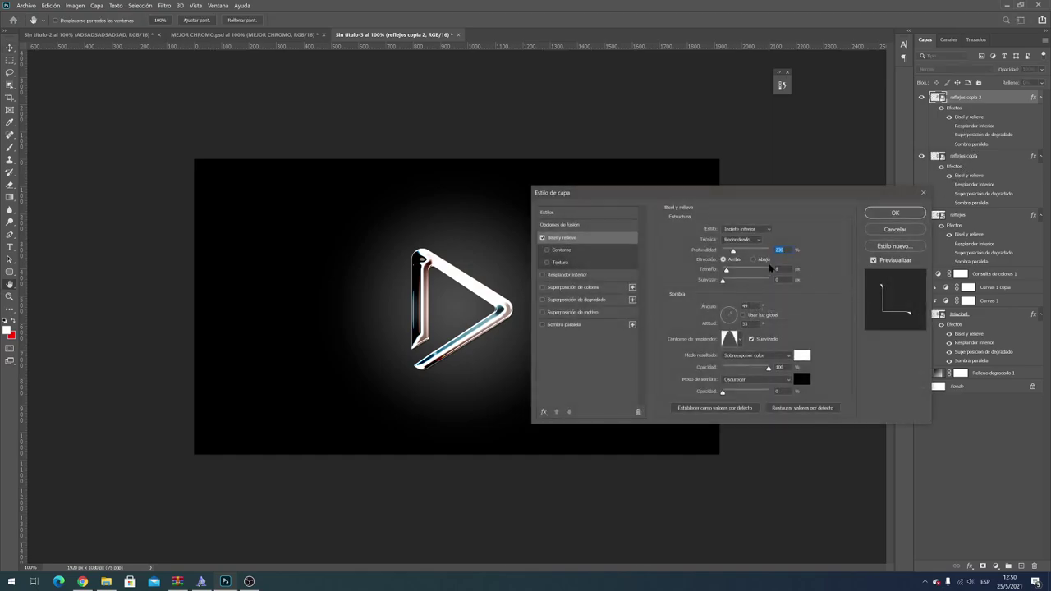
{"action": "left_click", "coordinate": [763, 260]}
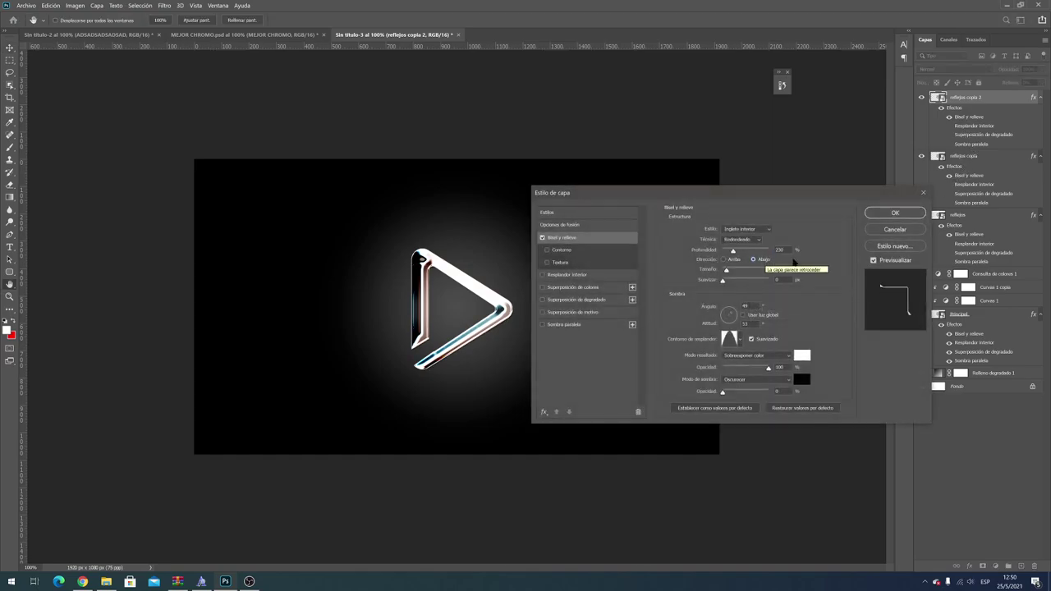
{"action": "left_click", "coordinate": [894, 213]}
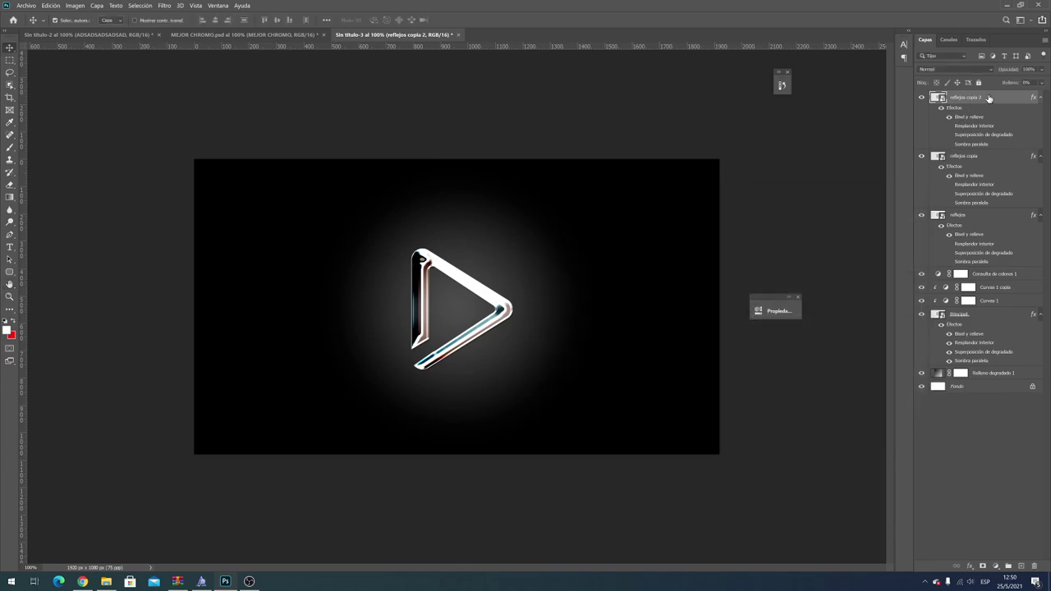
Step: Select reflejos copia 2 and duplicate it as reflejos copia 3 with Ctrl+J
{"action": "left_click", "coordinate": [959, 215]}
{"action": "left_click", "coordinate": [969, 159]}
{"action": "left_click", "coordinate": [959, 215]}
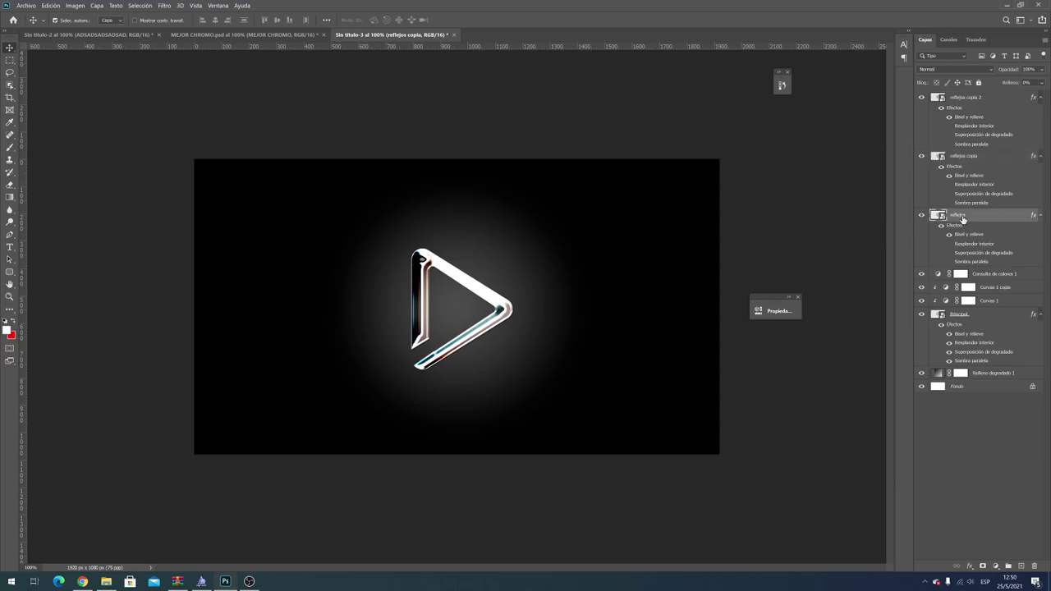
{"action": "left_click", "coordinate": [968, 161]}
{"action": "left_click", "coordinate": [964, 97]}
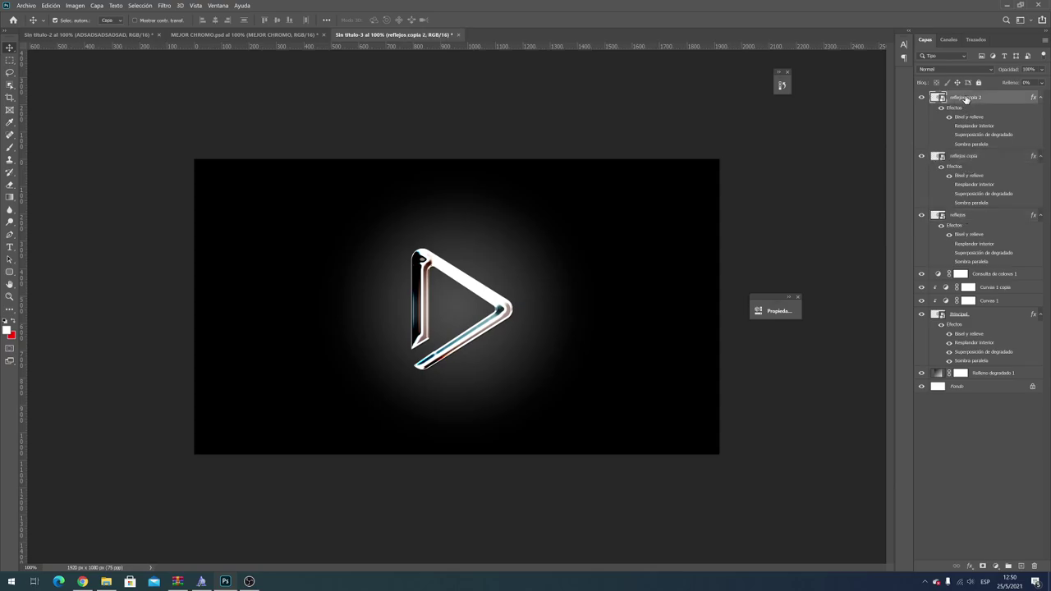
{"action": "key", "text": "ctrl+j"}
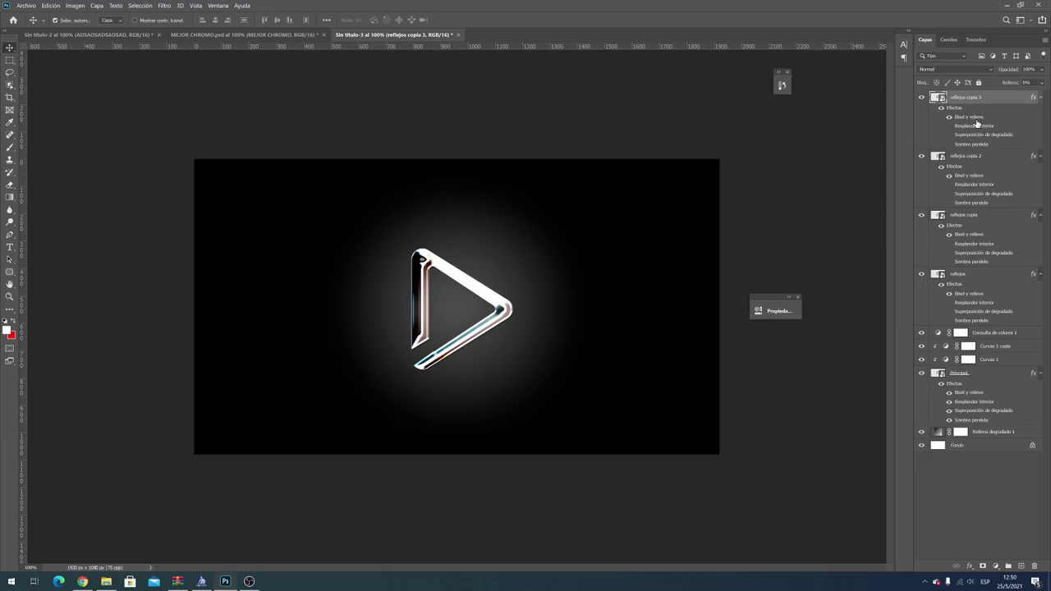
Step: Set reflejos copia 3's bevel depth to 100%, size 100 px and Direction Up
{"action": "double_click", "coordinate": [977, 121]}
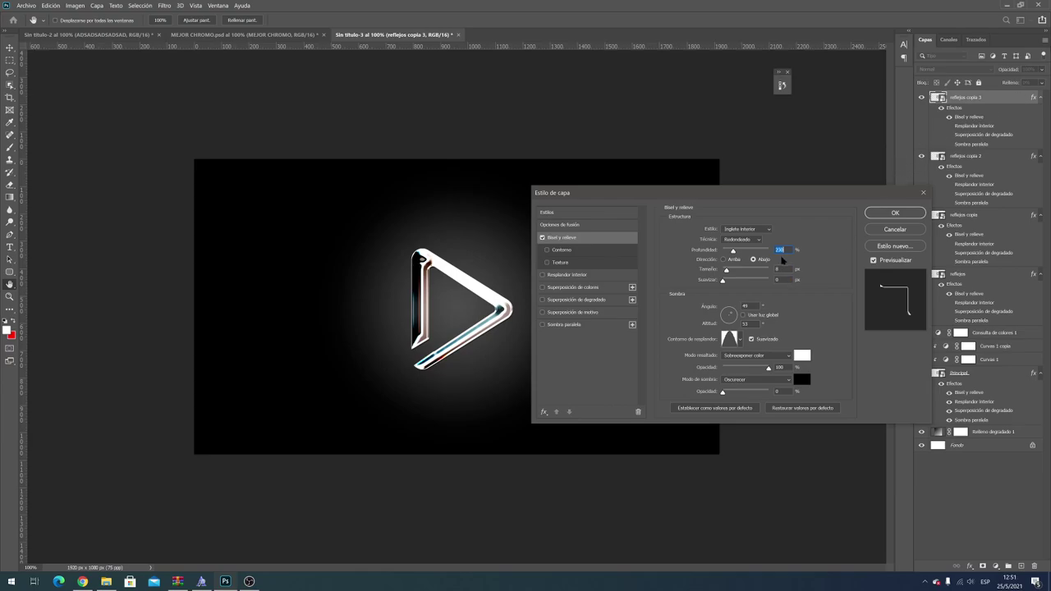
{"action": "type", "text": "100"}
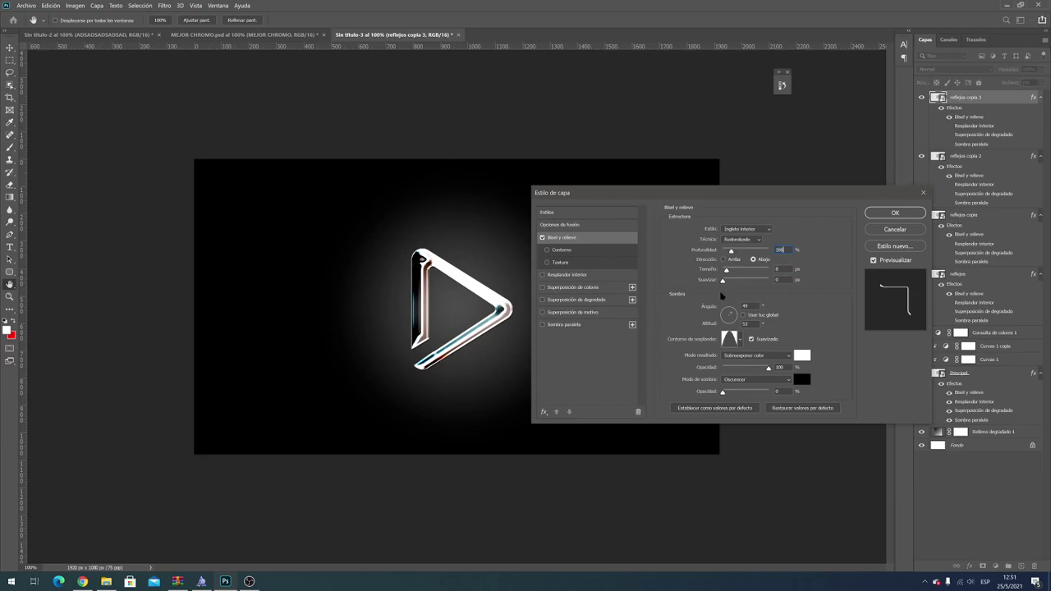
{"action": "double_click", "coordinate": [788, 269]}
{"action": "type", "text": "3"}
{"action": "left_click", "coordinate": [725, 260]}
{"action": "key", "text": "BackSpace"}
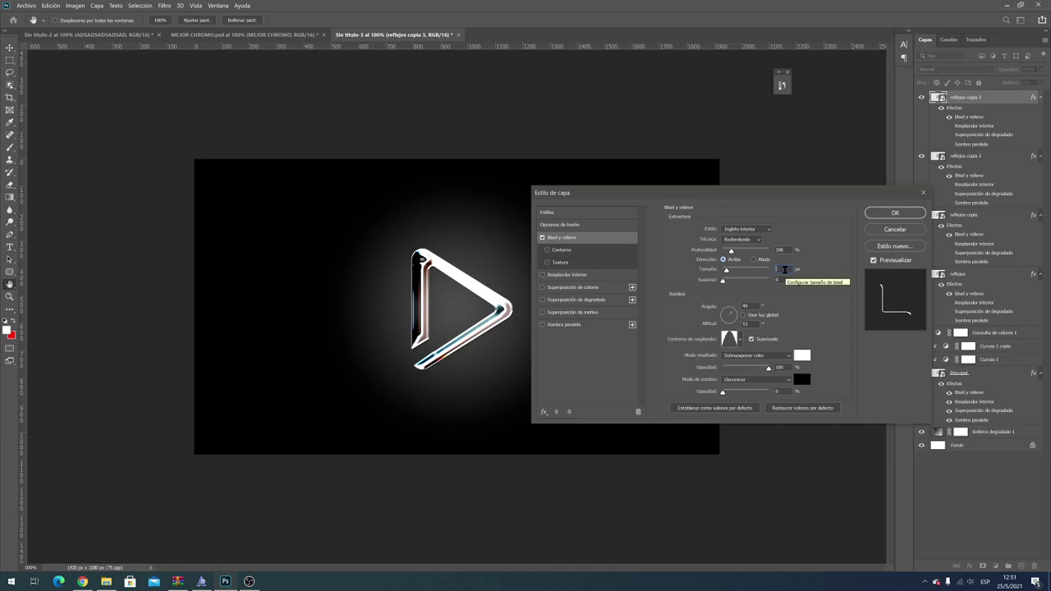
{"action": "type", "text": "100"}
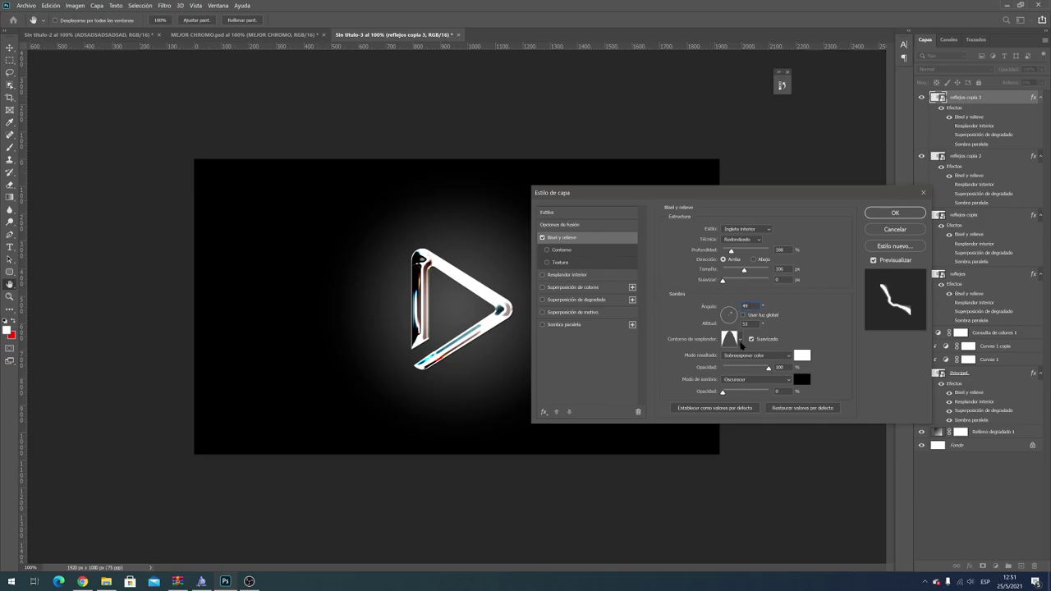
Step: Pick the linear gloss contour for reflejos copia 3 and apply the style
{"action": "left_click", "coordinate": [740, 342]}
{"action": "left_click", "coordinate": [684, 363]}
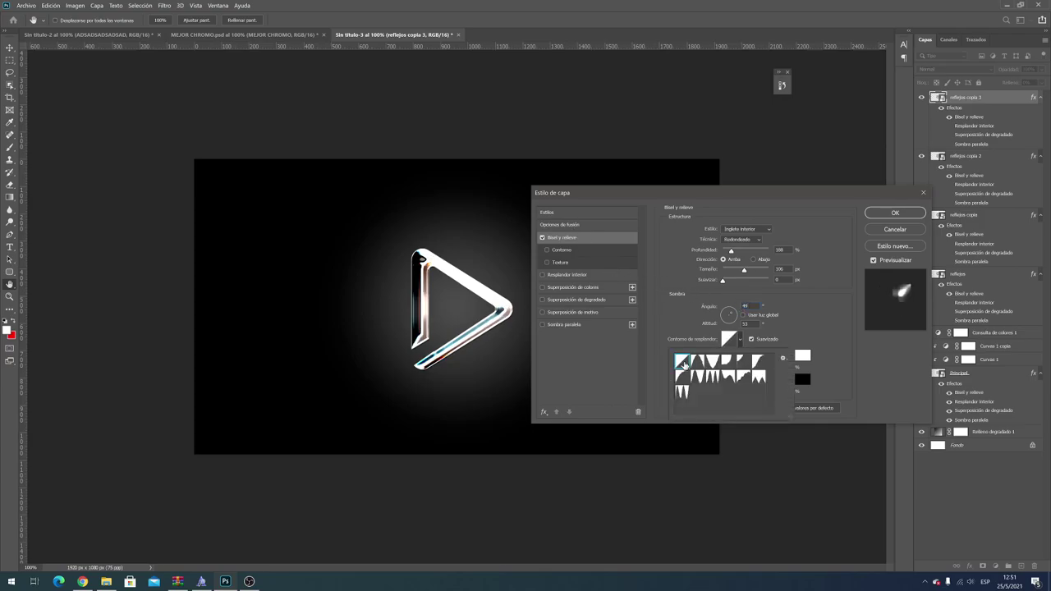
{"action": "left_click", "coordinate": [815, 314]}
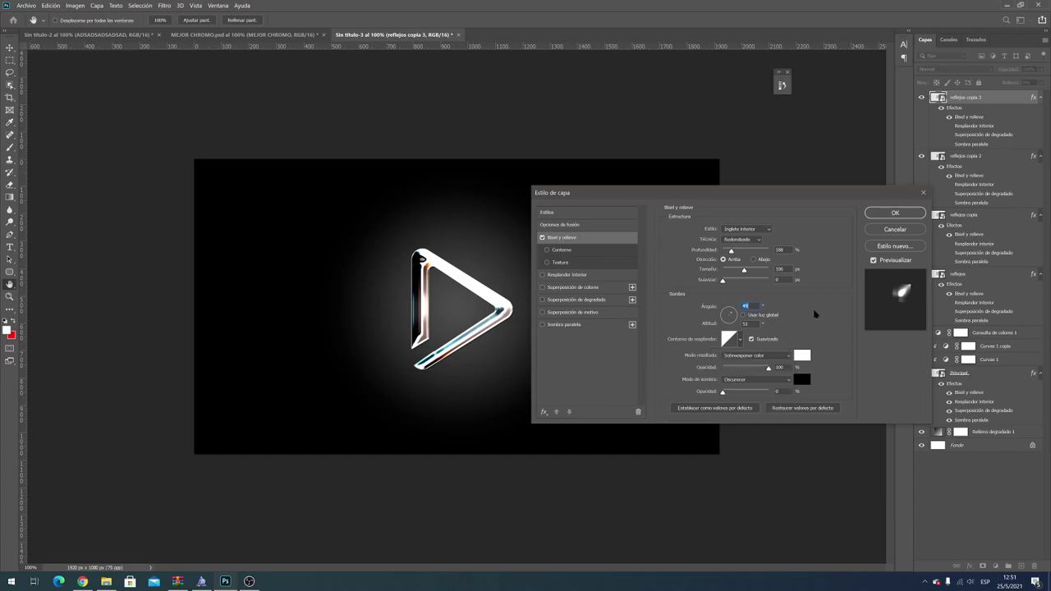
{"action": "left_click", "coordinate": [894, 213]}
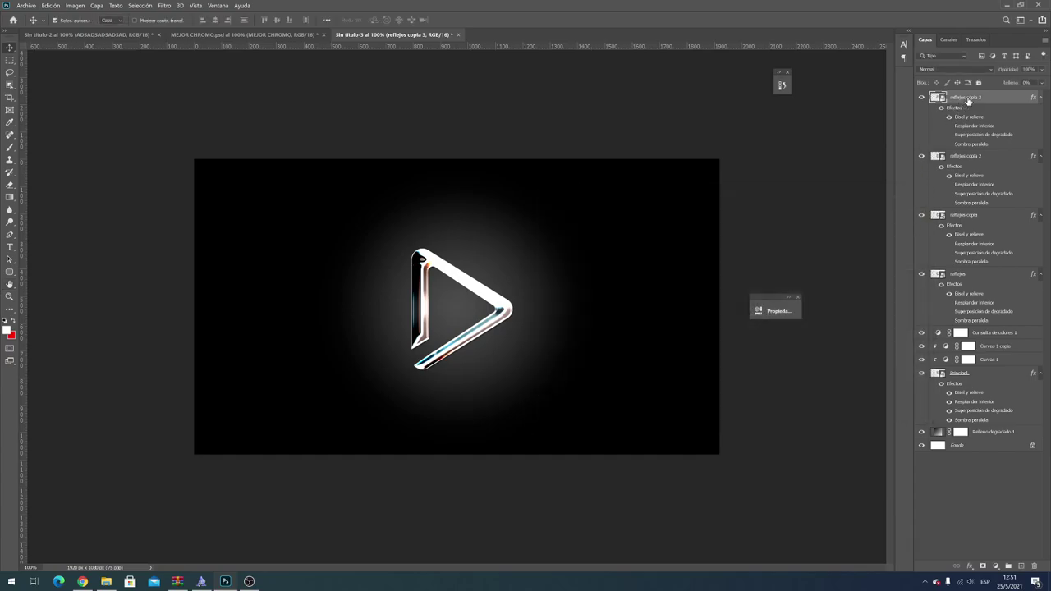
Step: Select reflejos through reflejos copia 3, group them with Ctrl+G, and name the group Destellos
{"action": "left_click", "coordinate": [963, 281]}
{"action": "left_click", "coordinate": [967, 218]}
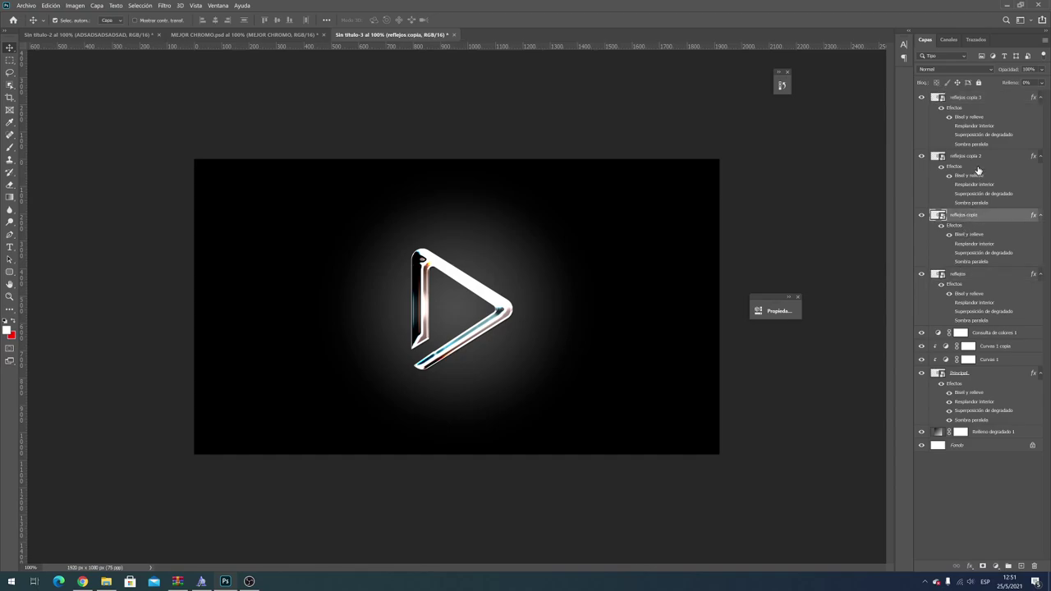
{"action": "left_click", "coordinate": [982, 157]}
{"action": "left_click", "coordinate": [993, 99]}
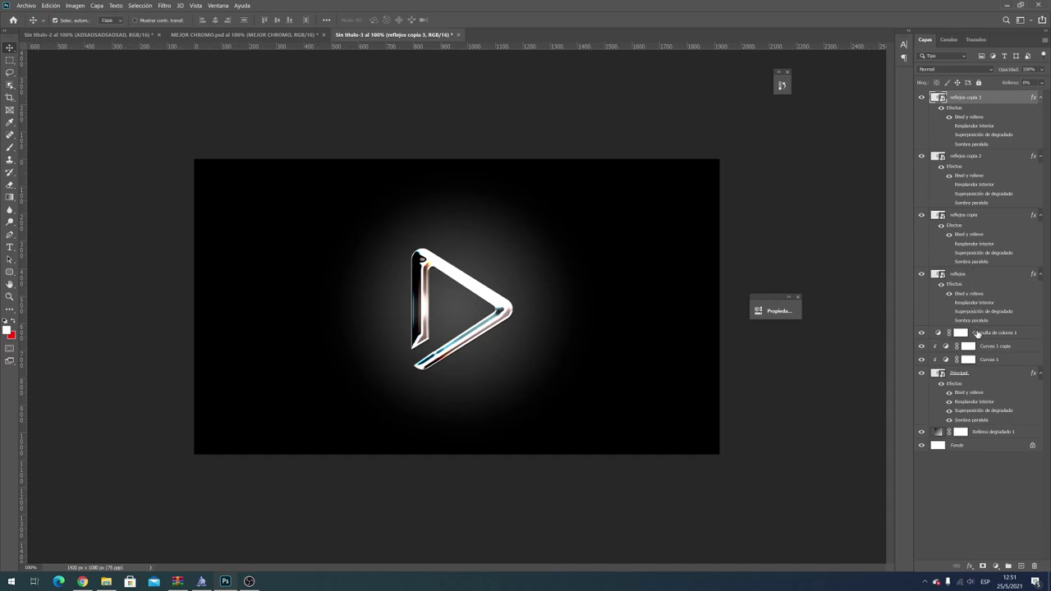
{"action": "left_click", "coordinate": [977, 276], "text": "shift"}
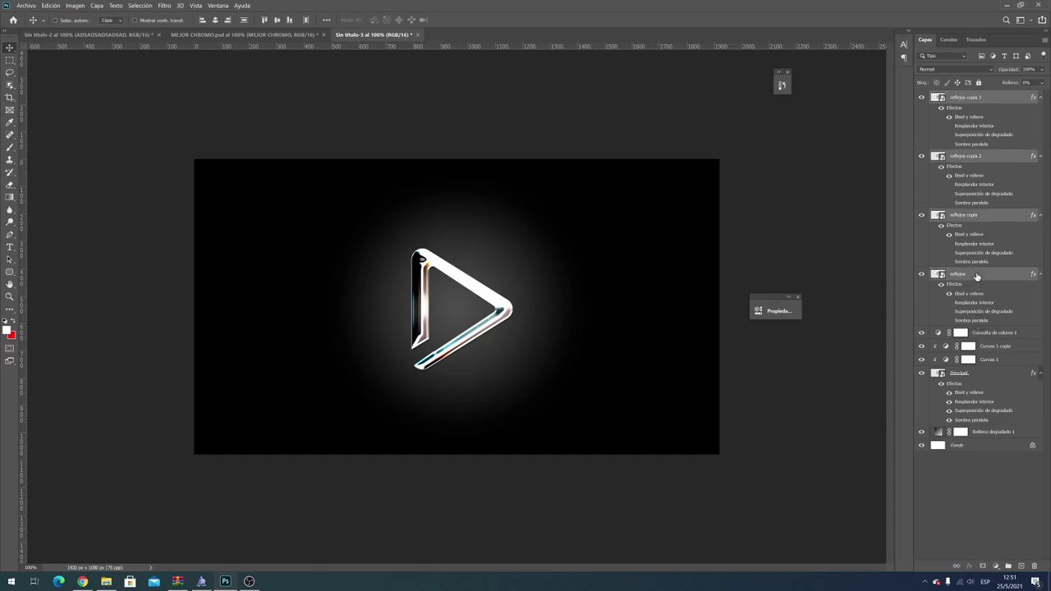
{"action": "key", "text": "ctrl+g"}
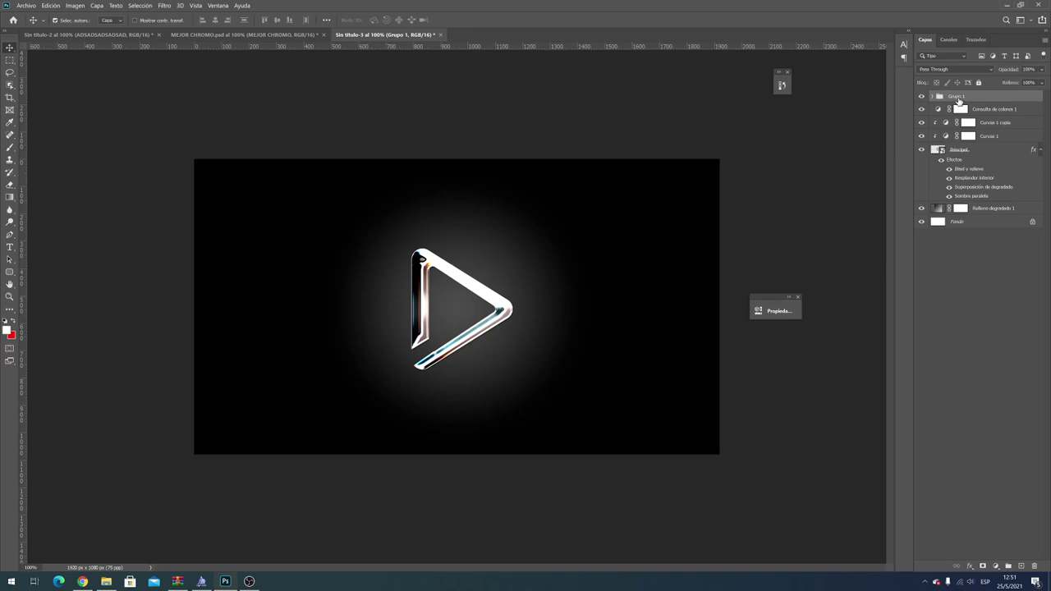
{"action": "double_click", "coordinate": [956, 96]}
{"action": "type", "text": "Destellos"}
{"action": "left_click", "coordinate": [970, 122]}
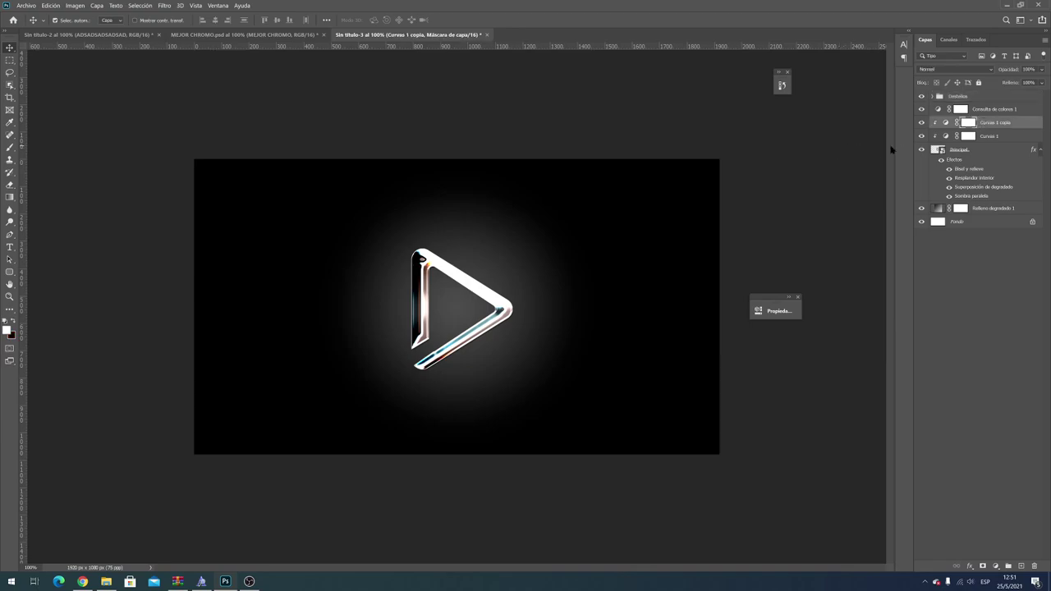
Step: Reshape the Curvas 1 copia curve into a deep dip and rebound, then collapse Properties
{"action": "left_click", "coordinate": [948, 124]}
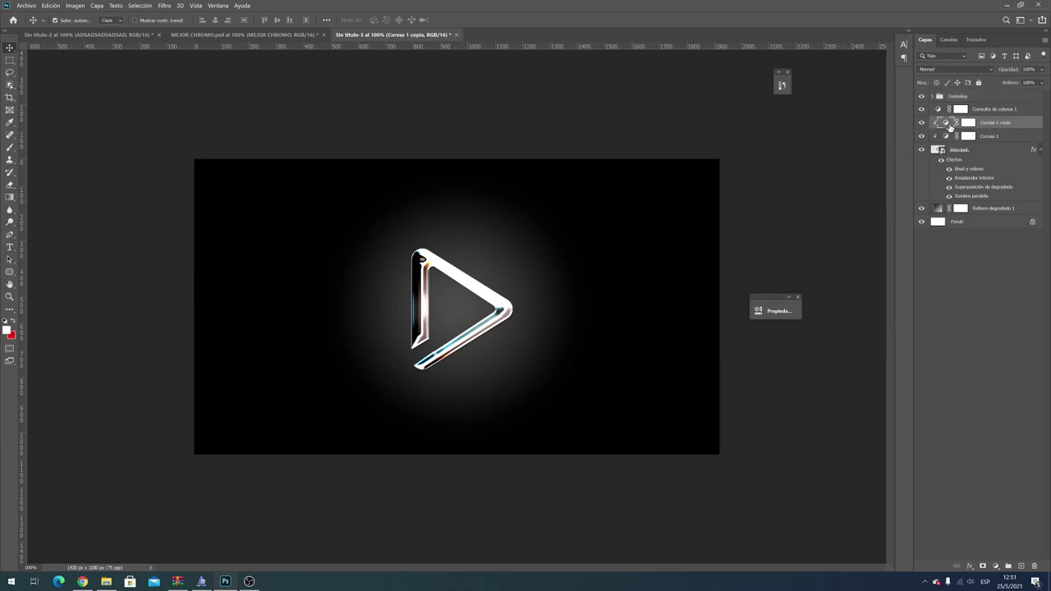
{"action": "double_click", "coordinate": [950, 125]}
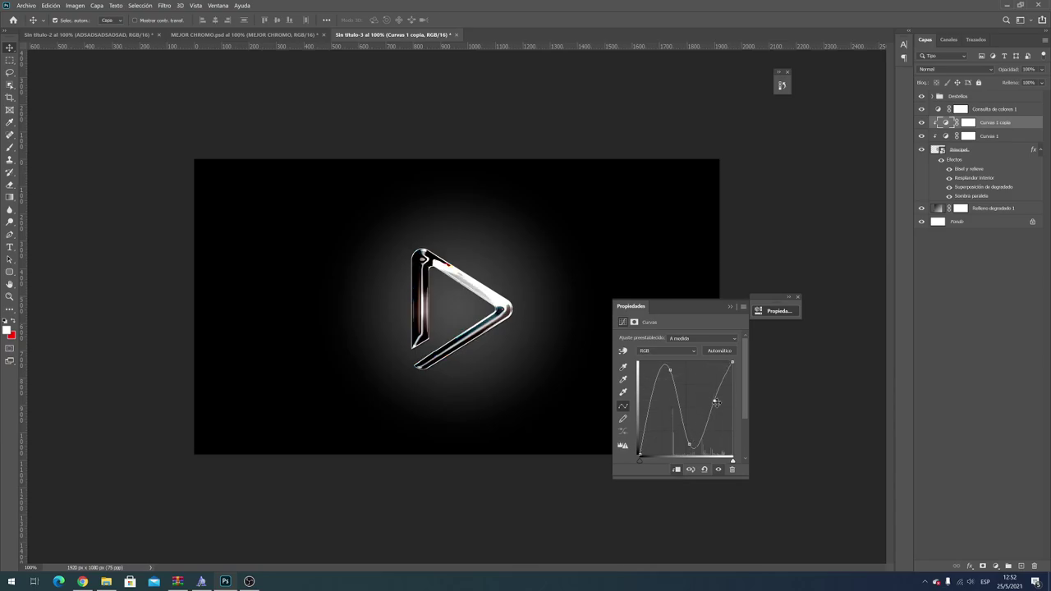
{"action": "mouse_move", "coordinate": [712, 369]}
{"action": "left_mouse_down"}
{"action": "mouse_move", "coordinate": [693, 388]}
{"action": "mouse_move", "coordinate": [704, 402]}
{"action": "left_mouse_up"}
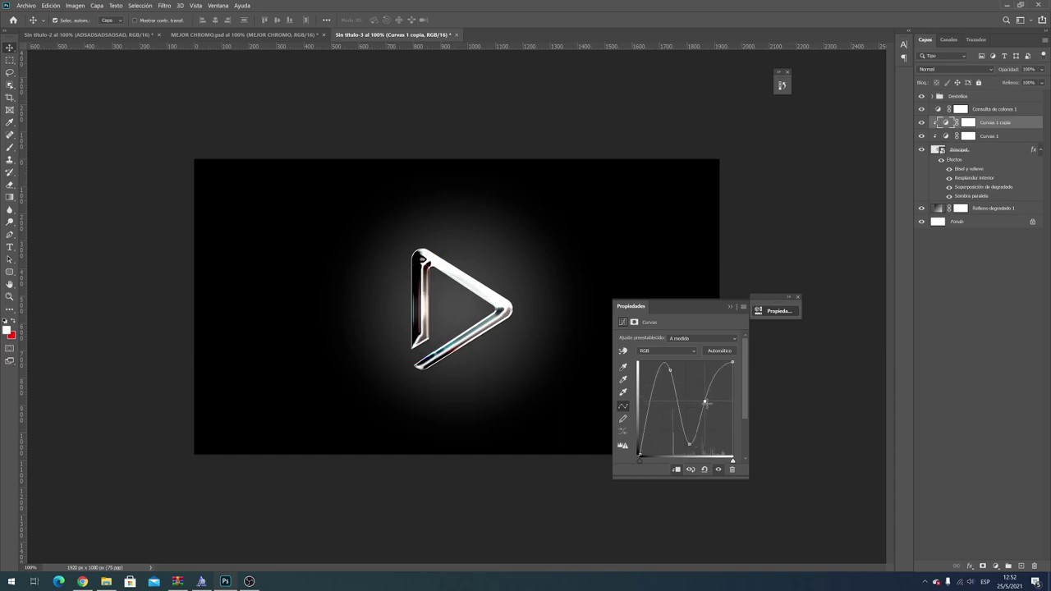
{"action": "left_click_drag", "start_coordinate": [732, 362], "coordinate": [727, 383]}
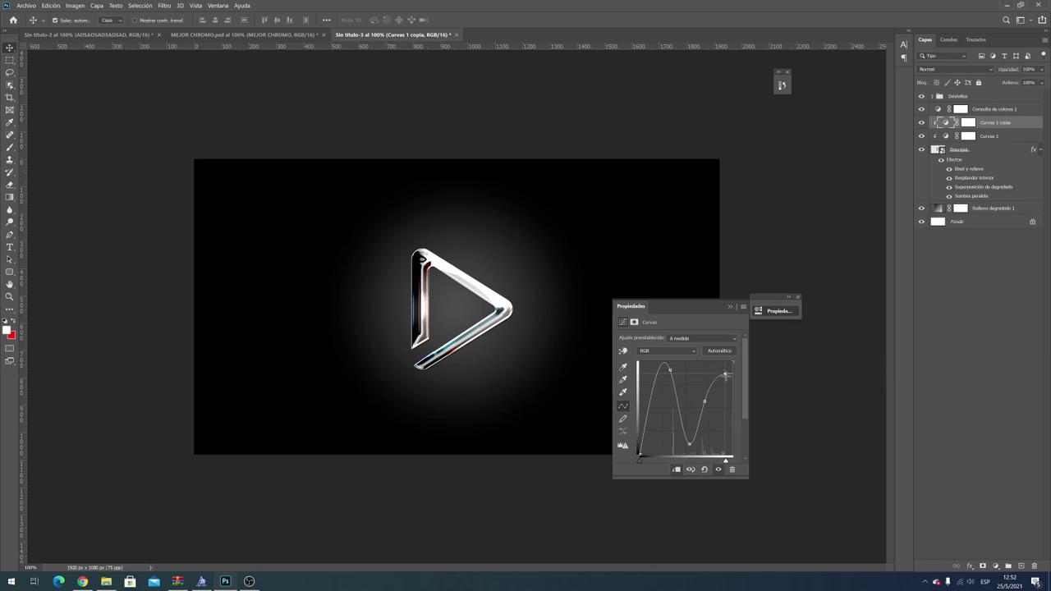
{"action": "left_click_drag", "start_coordinate": [729, 394], "coordinate": [732, 362]}
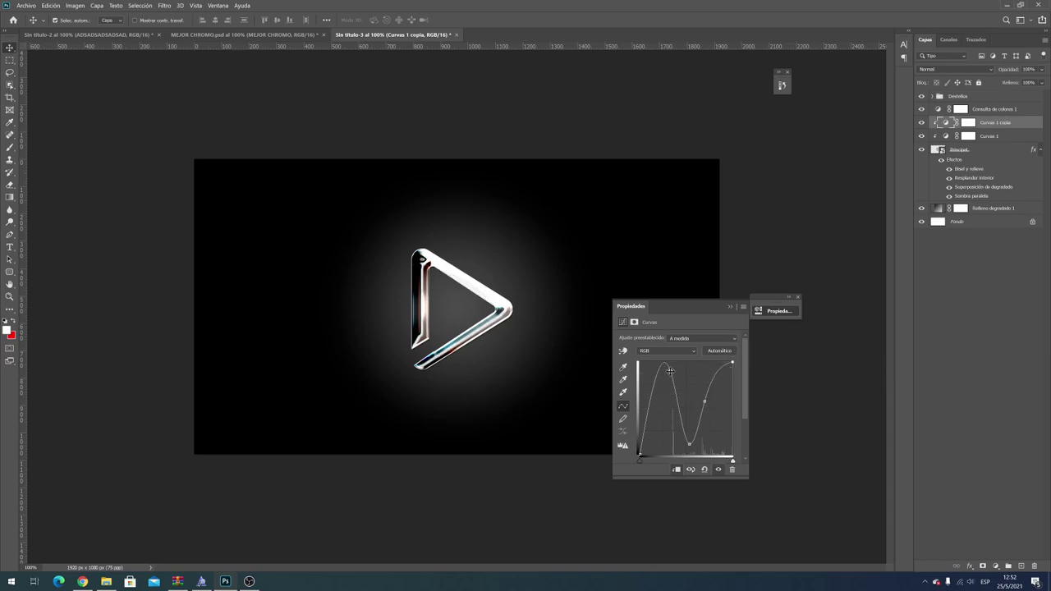
{"action": "mouse_move", "coordinate": [670, 370]}
{"action": "left_mouse_down"}
{"action": "mouse_move", "coordinate": [667, 388]}
{"action": "mouse_move", "coordinate": [678, 392]}
{"action": "mouse_move", "coordinate": [661, 384]}
{"action": "left_mouse_up"}
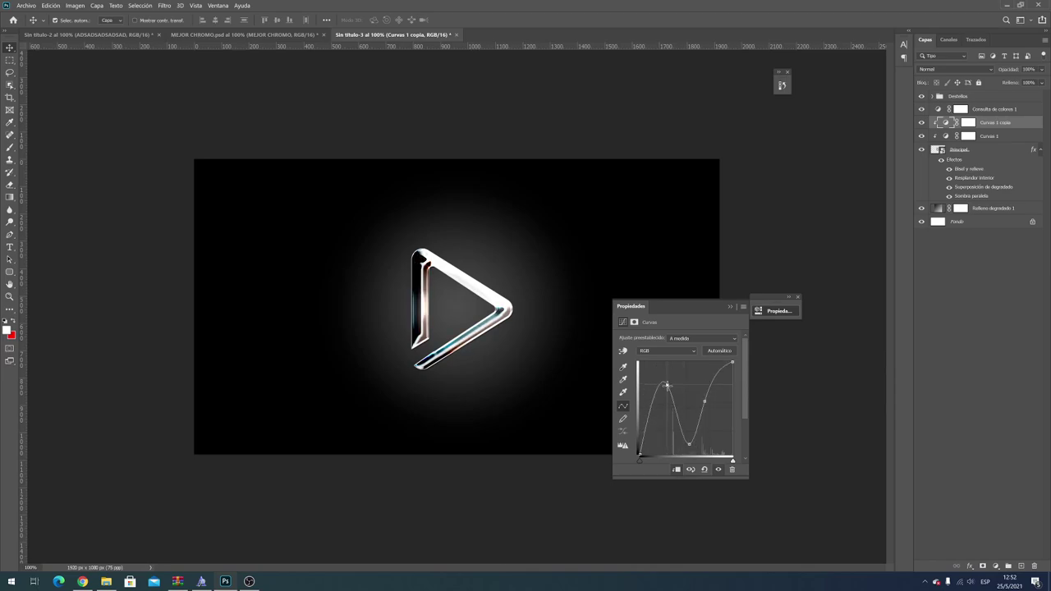
{"action": "left_click_drag", "start_coordinate": [697, 453], "coordinate": [700, 372]}
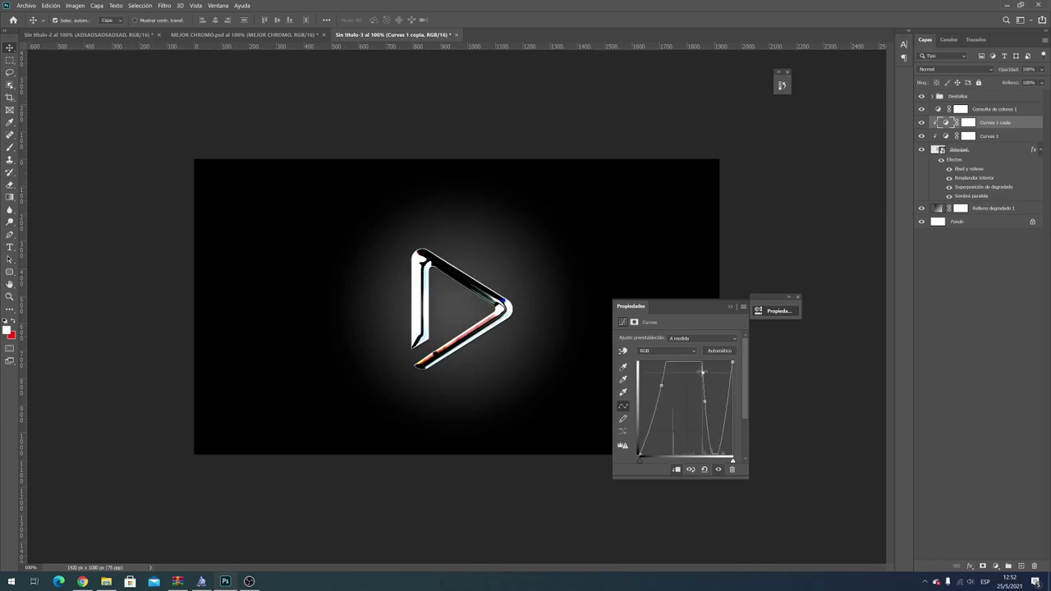
{"action": "left_click_drag", "start_coordinate": [700, 372], "coordinate": [701, 379]}
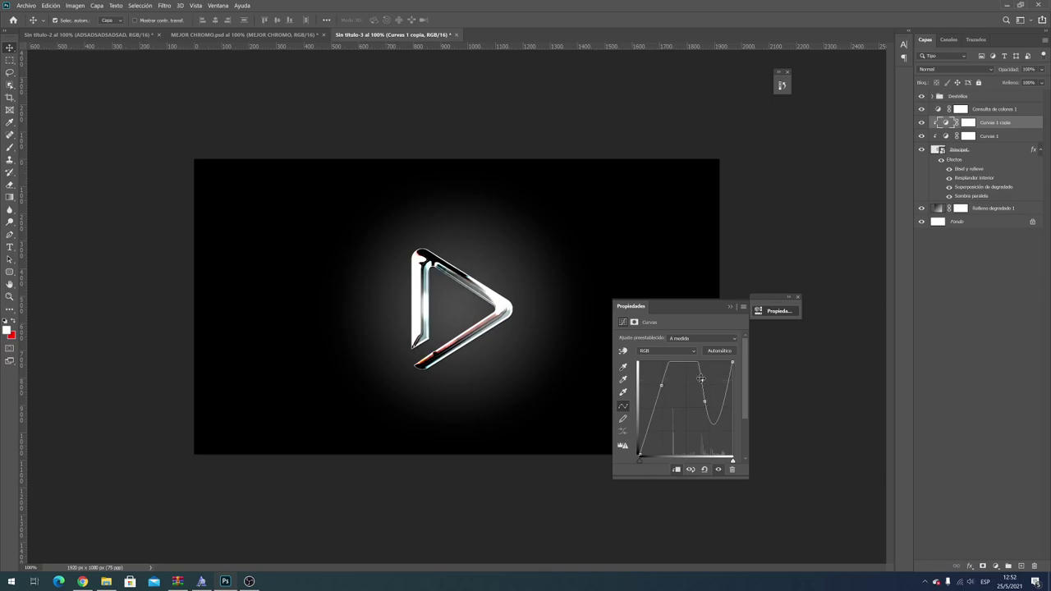
{"action": "left_click", "coordinate": [731, 307]}
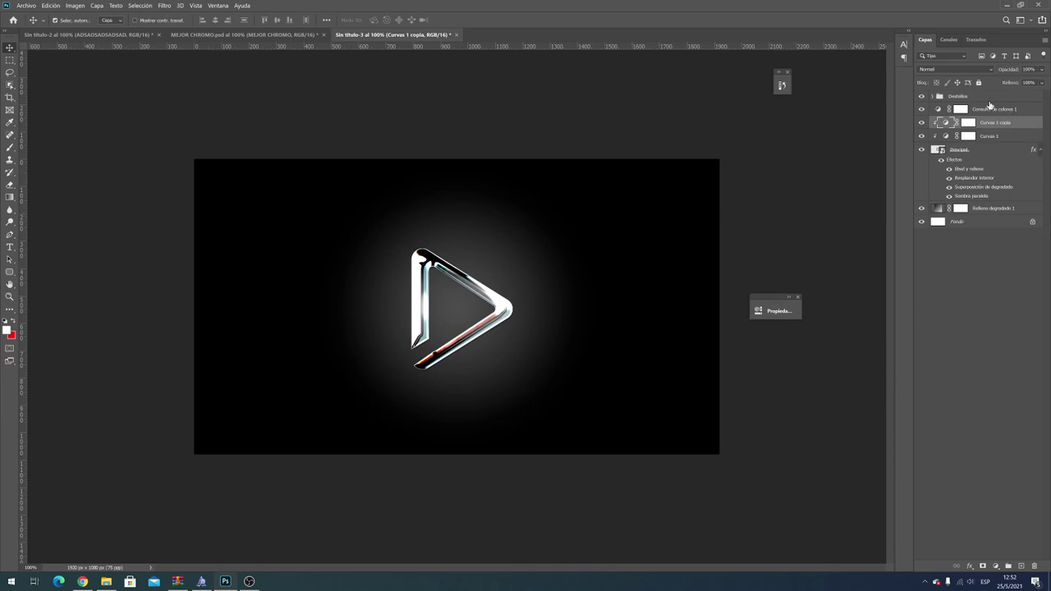
Step: Save as Photoshop file 'super mega cromo' on Data 2-A (D:), confirming the format options
{"action": "left_click", "coordinate": [989, 99]}
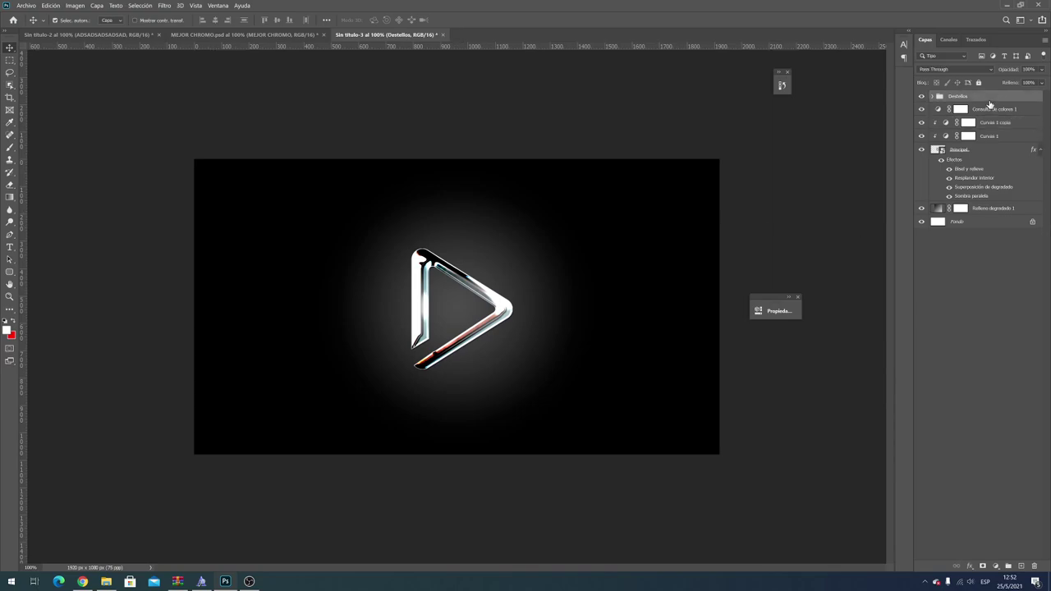
{"action": "left_click", "coordinate": [31, 5]}
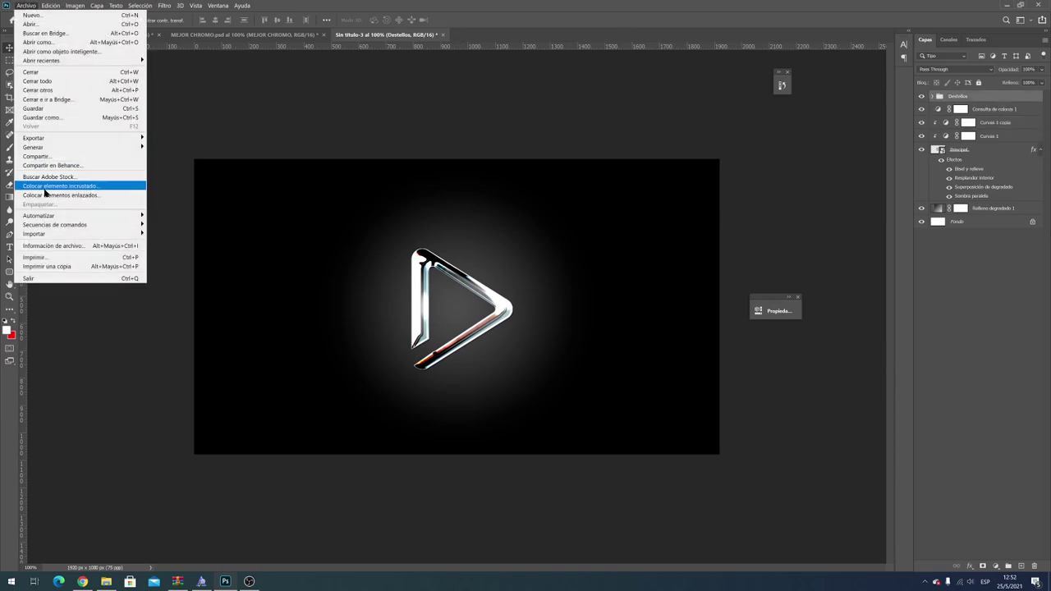
{"action": "left_click", "coordinate": [57, 120]}
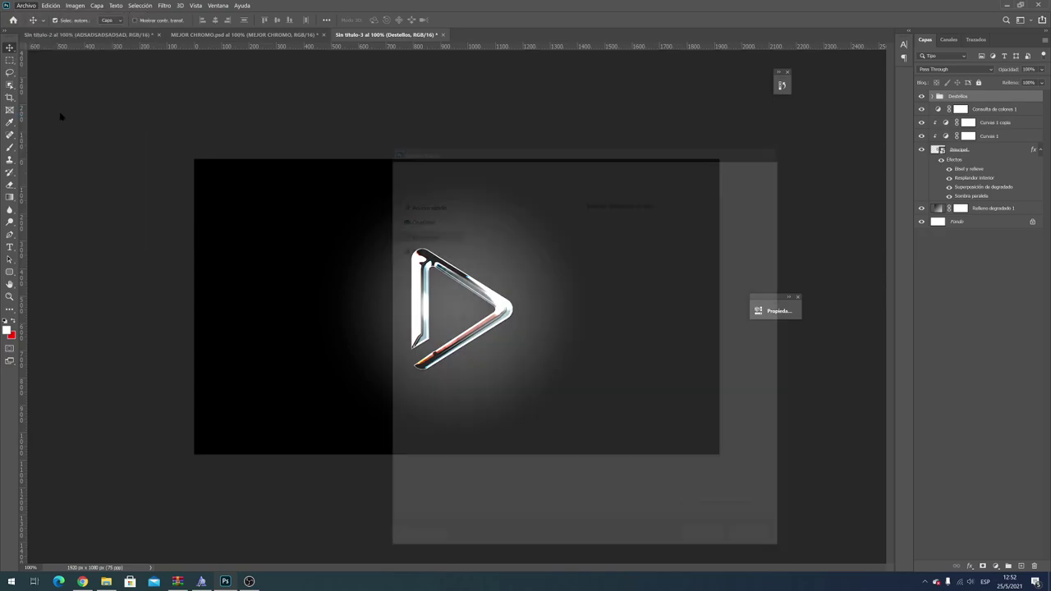
{"action": "type", "text": "s"}
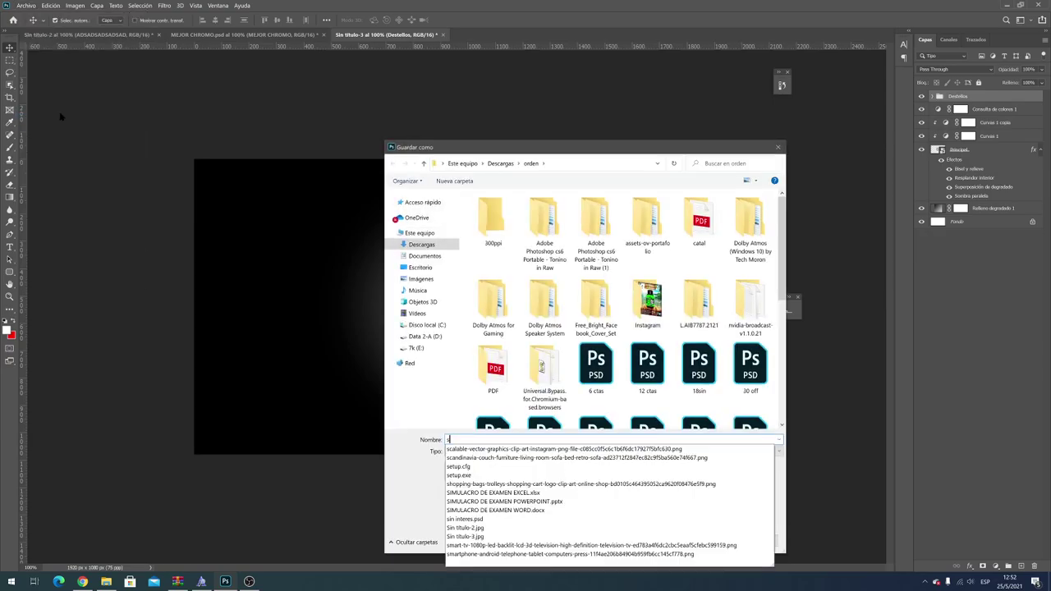
{"action": "type", "text": "uper mega cromo"}
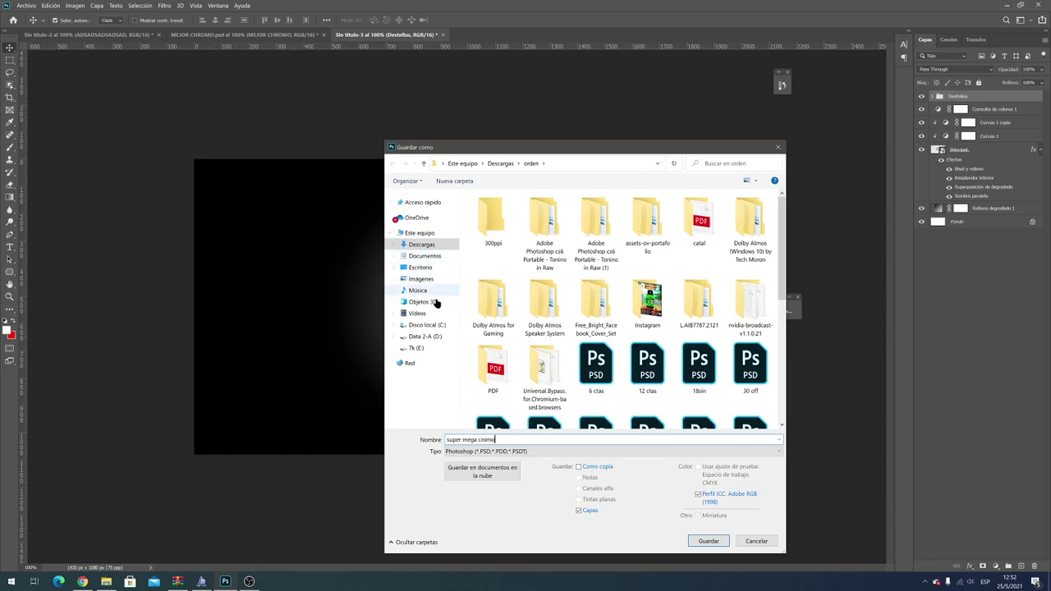
{"action": "left_click", "coordinate": [425, 336]}
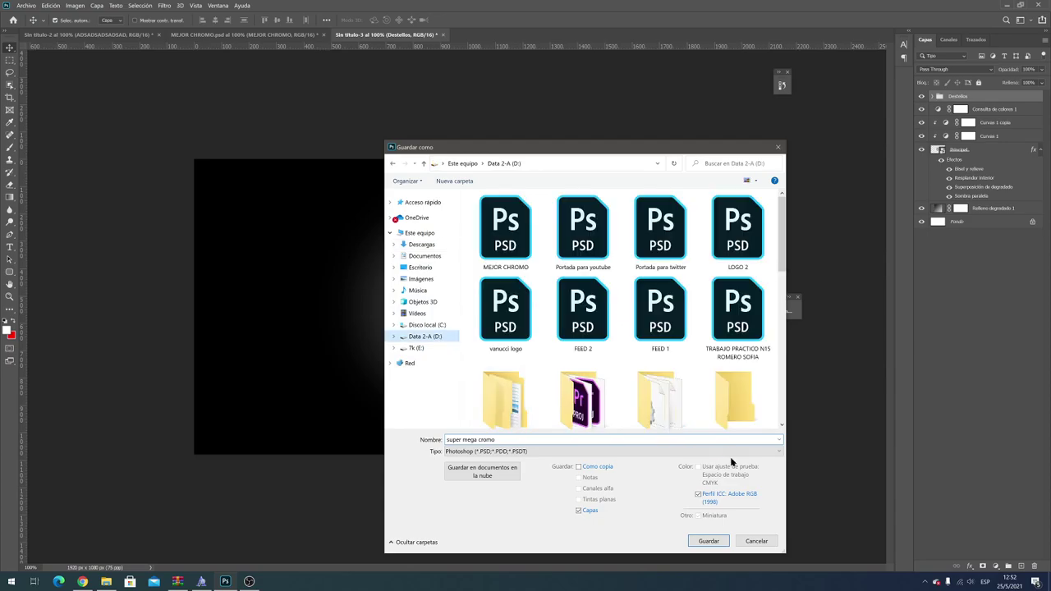
{"action": "left_click", "coordinate": [707, 541]}
{"action": "left_click", "coordinate": [667, 171]}
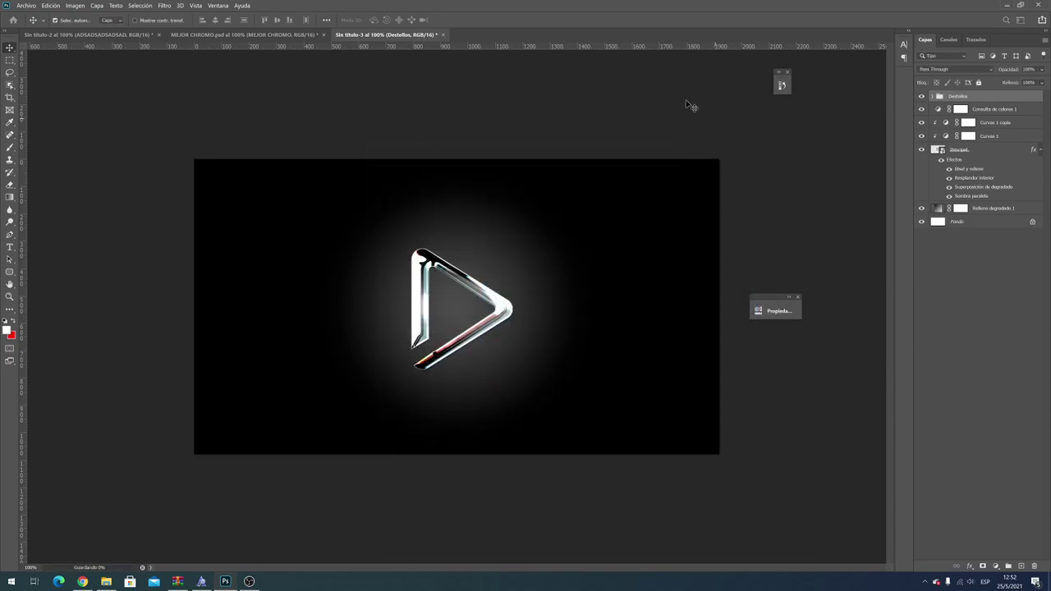
Step: Place super mega cromo.psd as an embedded layer at the top of the layer stack
{"action": "left_click", "coordinate": [32, 6]}
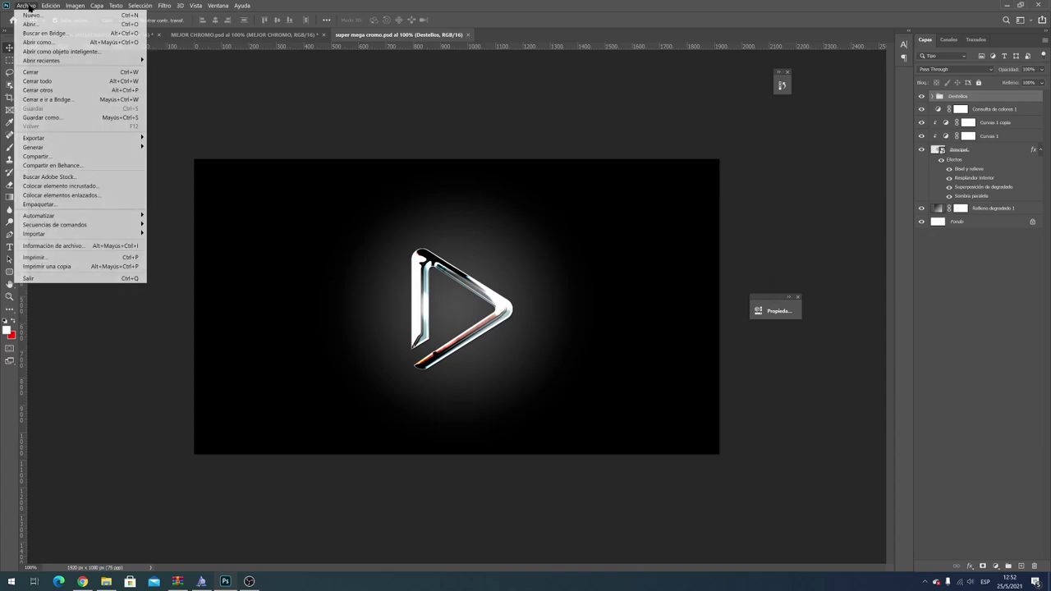
{"action": "key", "text": "Escape"}
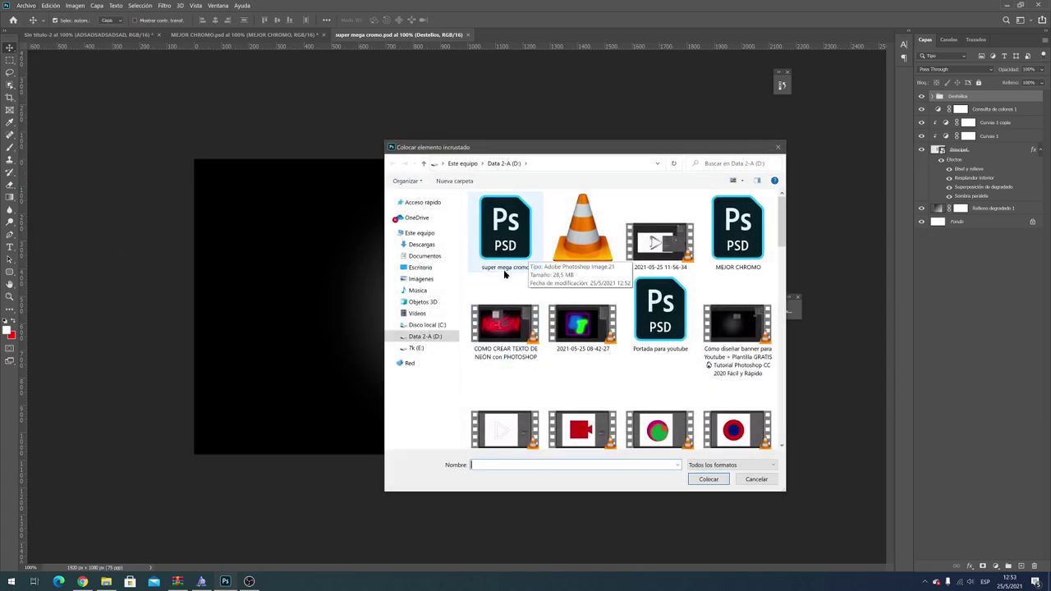
{"action": "left_click", "coordinate": [535, 240]}
{"action": "double_click", "coordinate": [535, 240]}
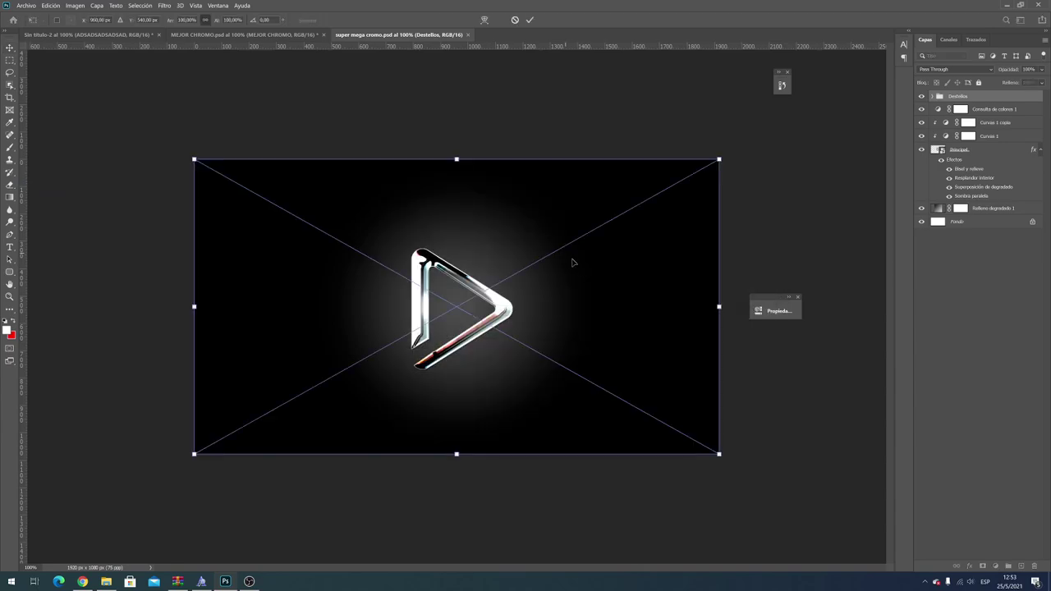
{"action": "key", "text": "Return"}
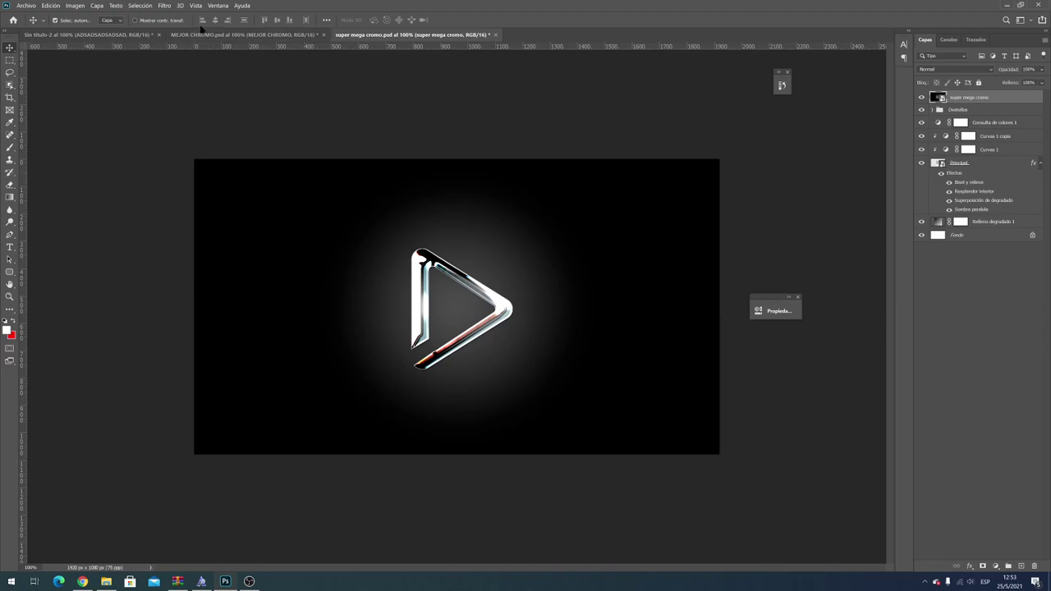
{"action": "left_click", "coordinate": [172, 5]}
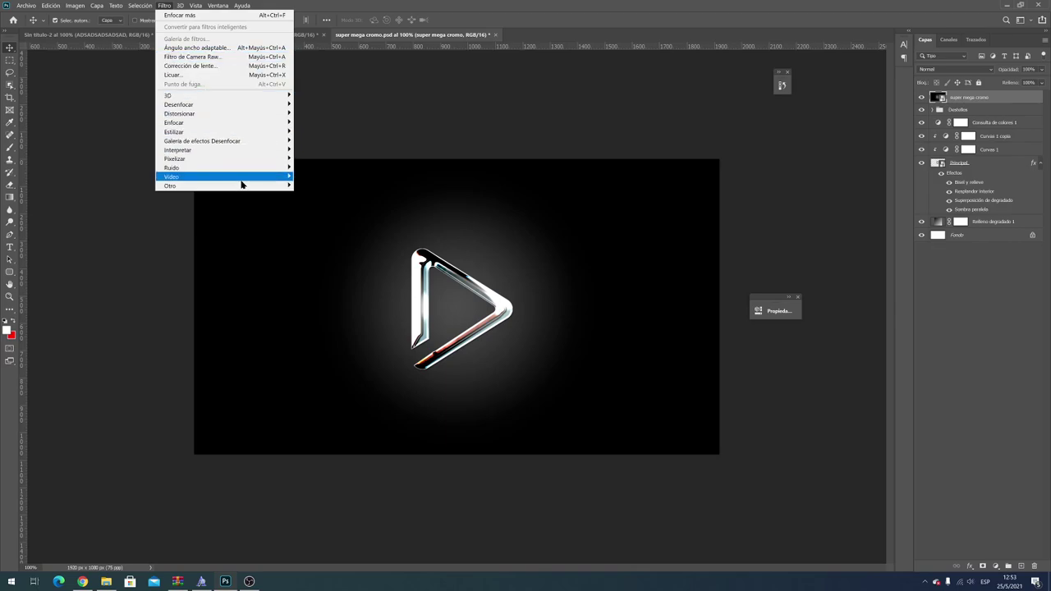
Step: Apply a 10-pixel Paso alto smart filter and set its blending mode to Superponer
{"action": "mouse_move", "coordinate": [170, 185]}
{"action": "left_click", "coordinate": [313, 231]}
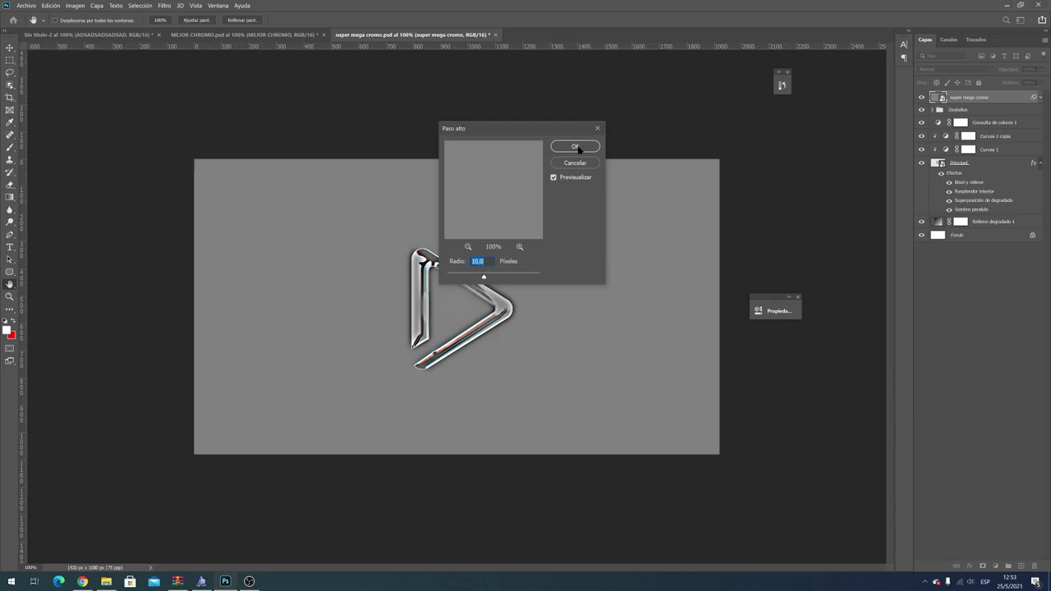
{"action": "left_click", "coordinate": [576, 147]}
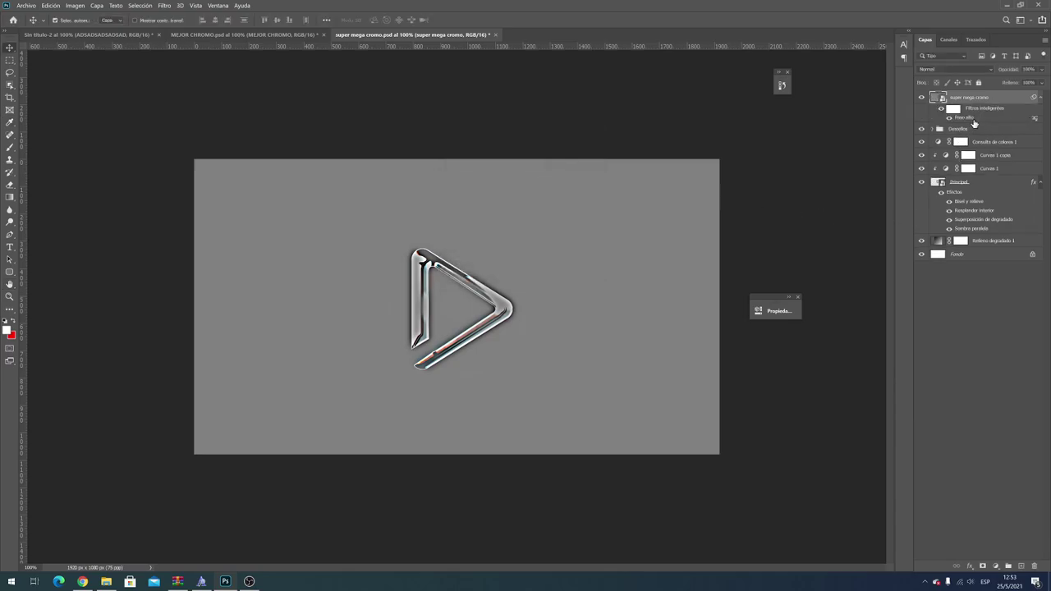
{"action": "double_click", "coordinate": [1035, 120]}
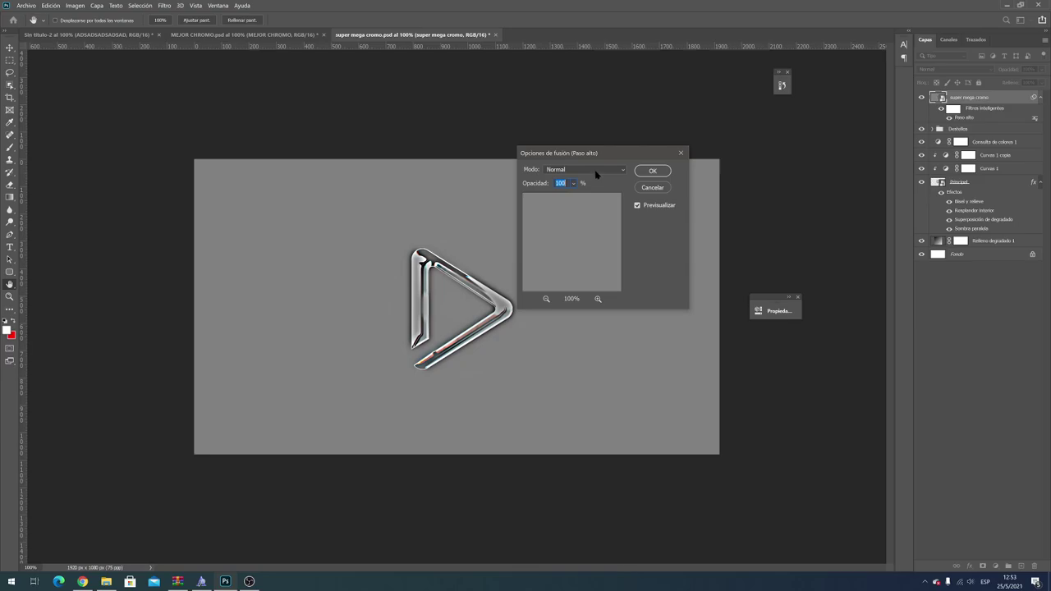
{"action": "left_click", "coordinate": [596, 170]}
{"action": "left_click", "coordinate": [596, 298]}
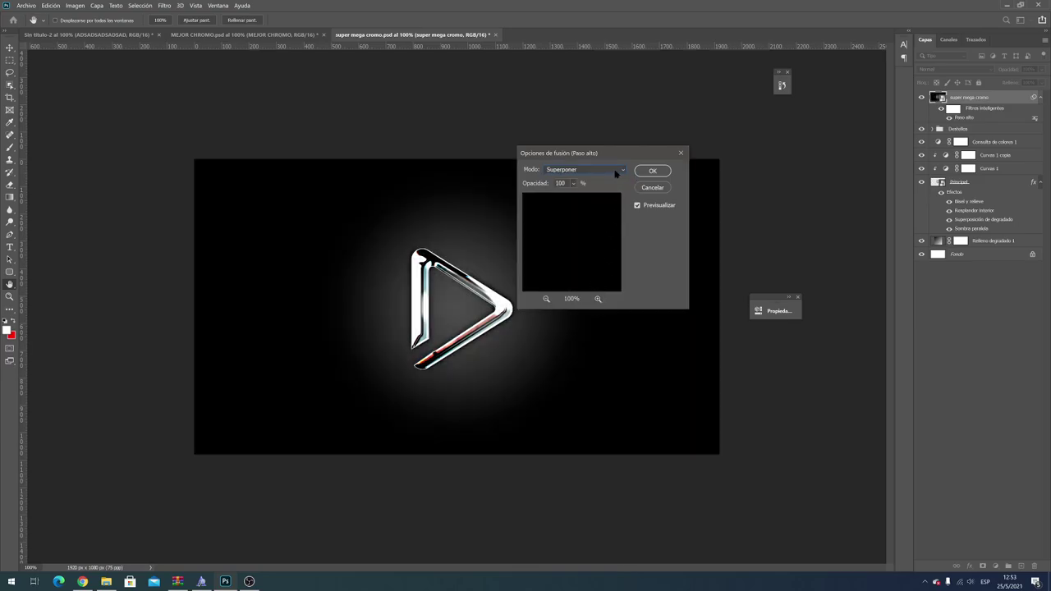
{"action": "left_click", "coordinate": [652, 171]}
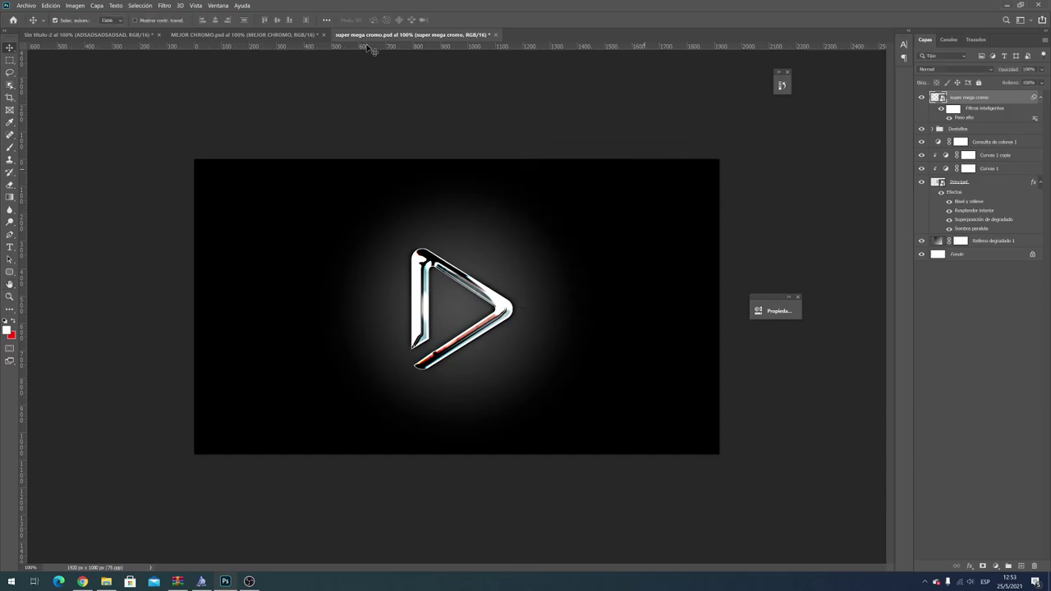
{"action": "left_click", "coordinate": [164, 5]}
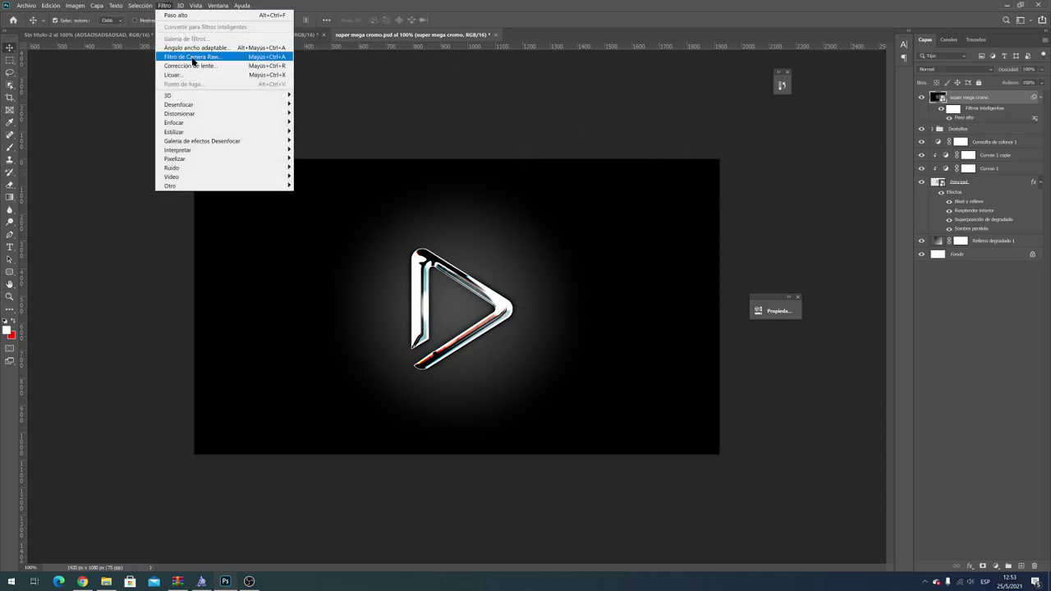
Step: In Camera Raw, set Claridad +47, Borrar neblina -11, Textura +16, Exposición +0,05, slightly cooler Temperatura
{"action": "left_click", "coordinate": [197, 64]}
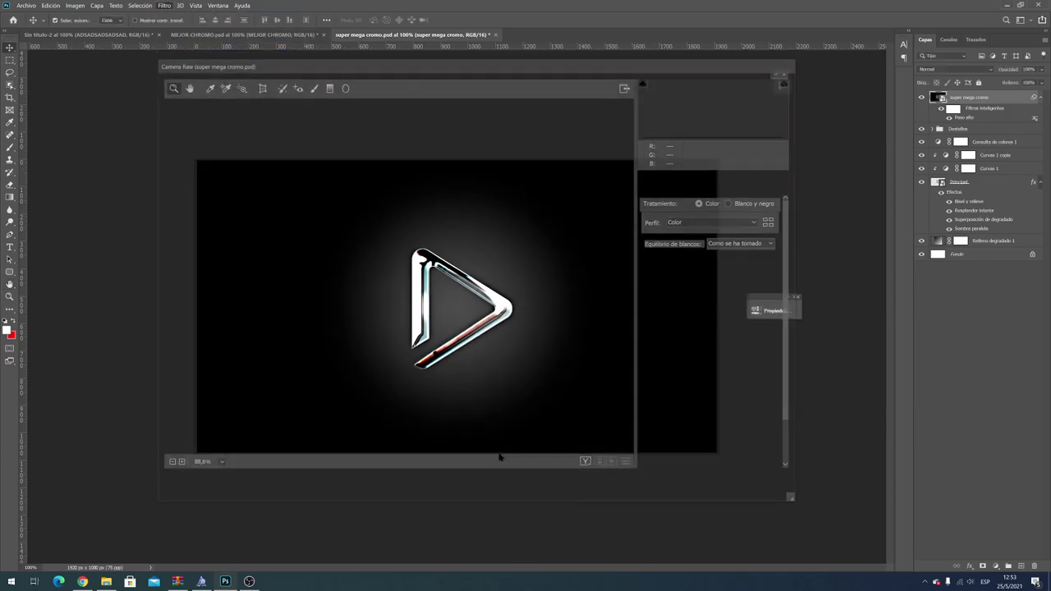
{"action": "scroll", "coordinate": [733, 451], "scroll_direction": "down", "scroll_amount": 2}
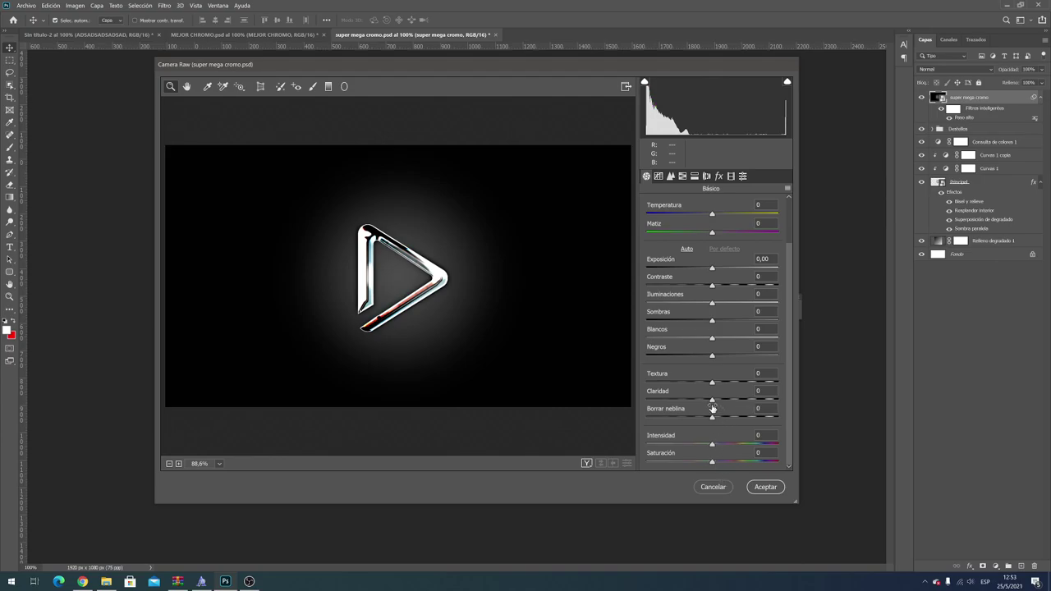
{"action": "left_click_drag", "start_coordinate": [713, 403], "coordinate": [743, 402]}
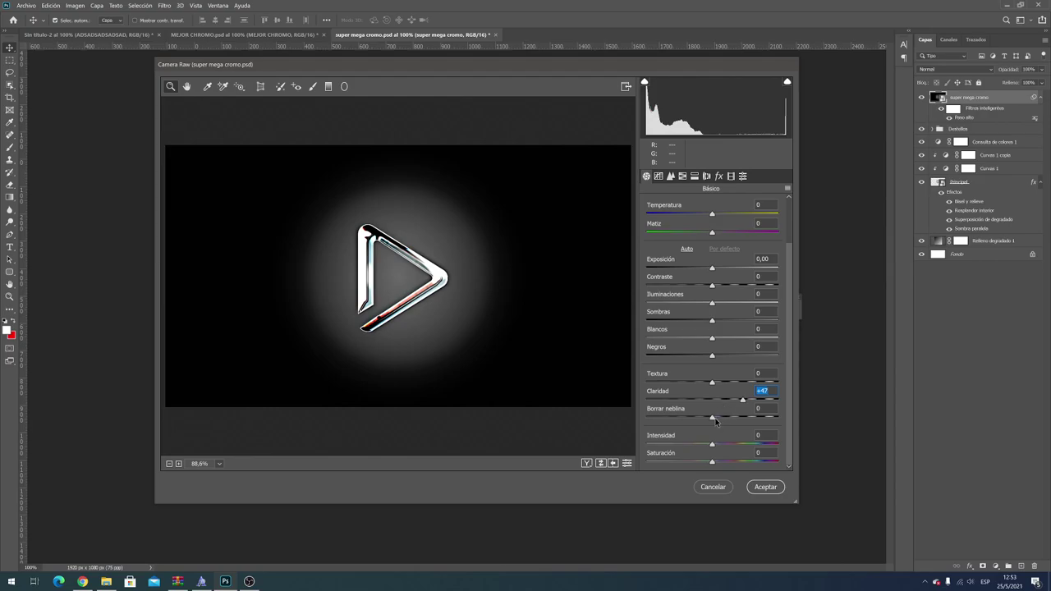
{"action": "left_click_drag", "start_coordinate": [712, 417], "coordinate": [704, 421]}
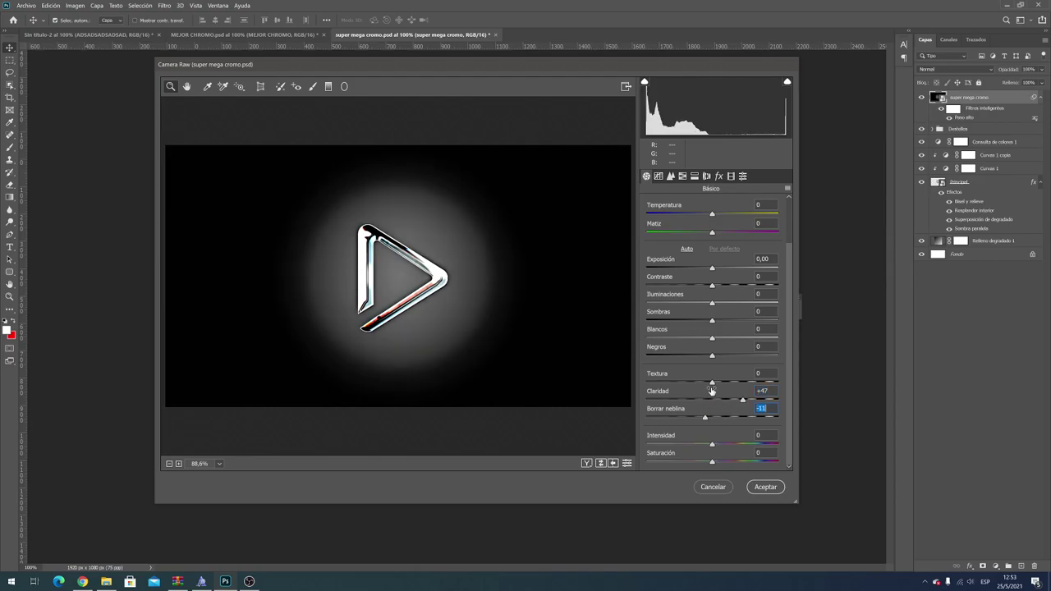
{"action": "left_click_drag", "start_coordinate": [714, 385], "coordinate": [726, 387]}
{"action": "left_click", "coordinate": [713, 270]}
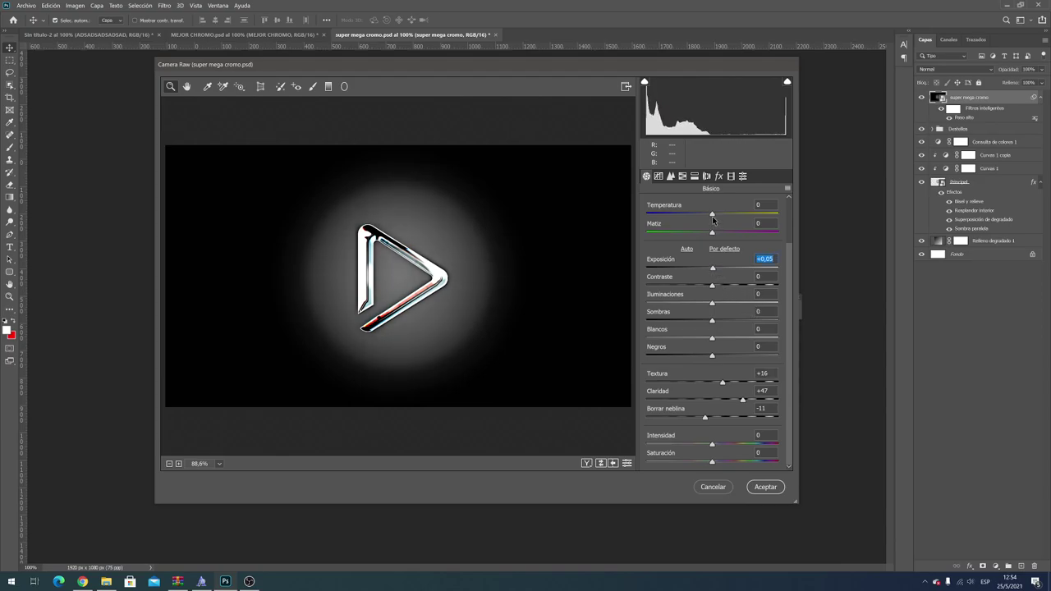
{"action": "left_click_drag", "start_coordinate": [712, 216], "coordinate": [710, 216]}
Step: Raise sharpening amount to 84 and luminance noise reduction to 33, then accept the filter
{"action": "left_click", "coordinate": [670, 176]}
{"action": "left_click_drag", "start_coordinate": [655, 222], "coordinate": [724, 228]}
{"action": "left_click_drag", "start_coordinate": [651, 317], "coordinate": [694, 316]}
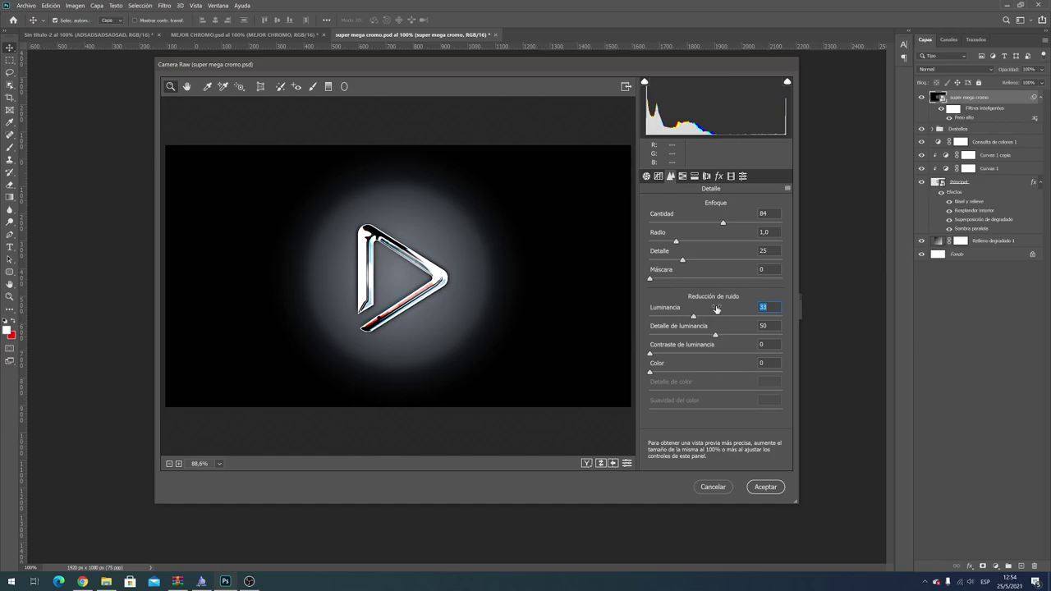
{"action": "left_click", "coordinate": [767, 487]}
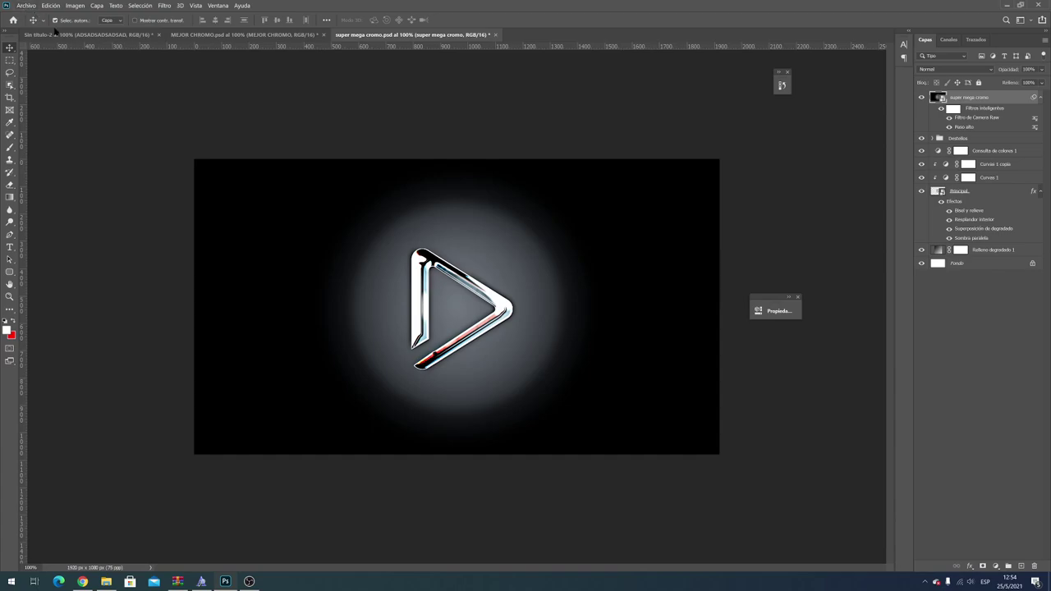
Step: Add a Destello lens flare at 100% brightness, centred just right of the chrome play icon
{"action": "left_click", "coordinate": [164, 5]}
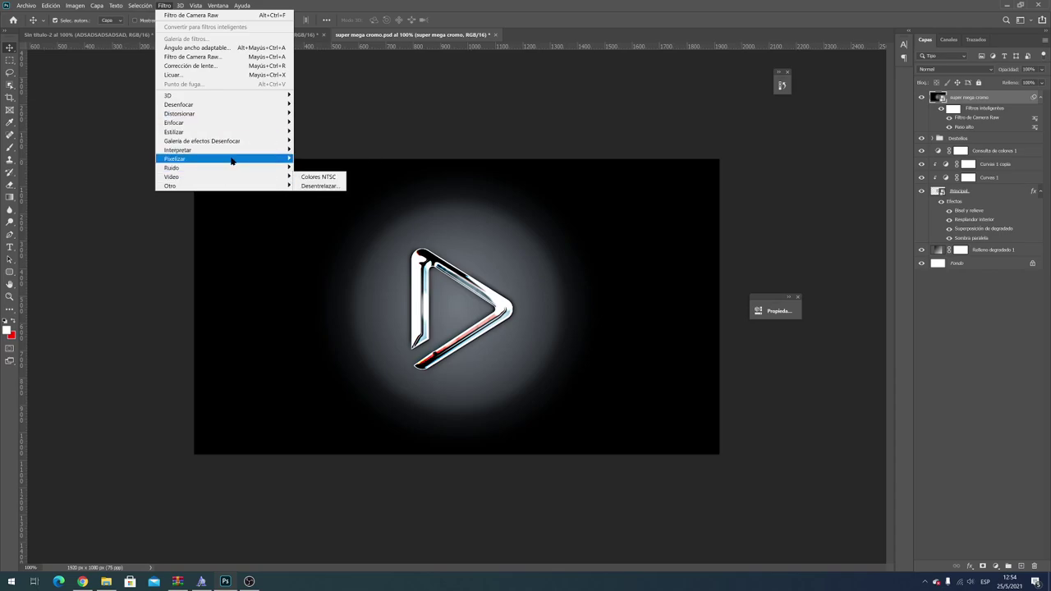
{"action": "mouse_move", "coordinate": [178, 150]}
{"action": "left_click", "coordinate": [331, 181]}
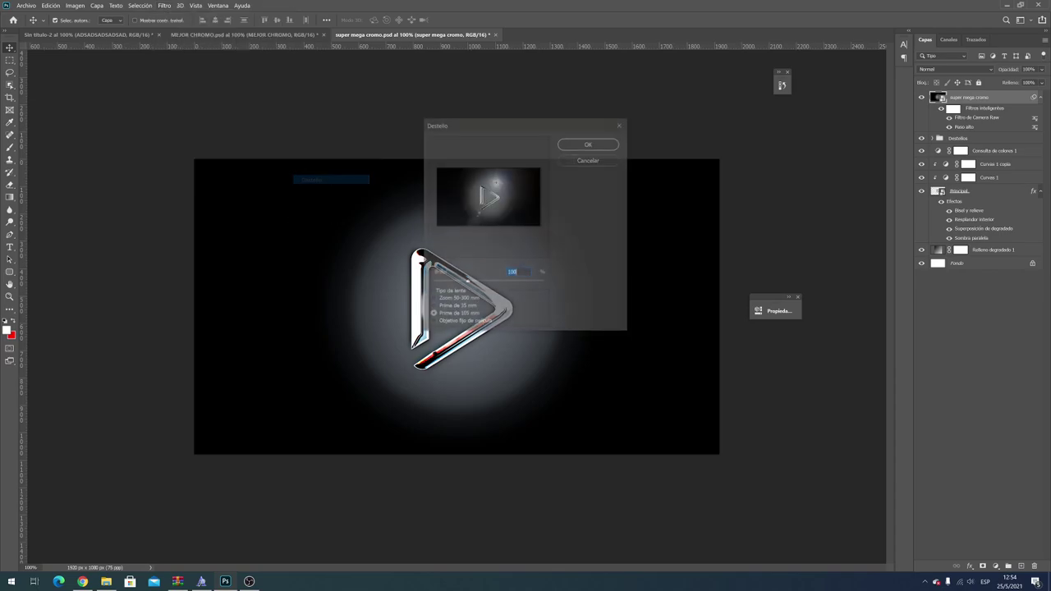
{"action": "left_click", "coordinate": [498, 194]}
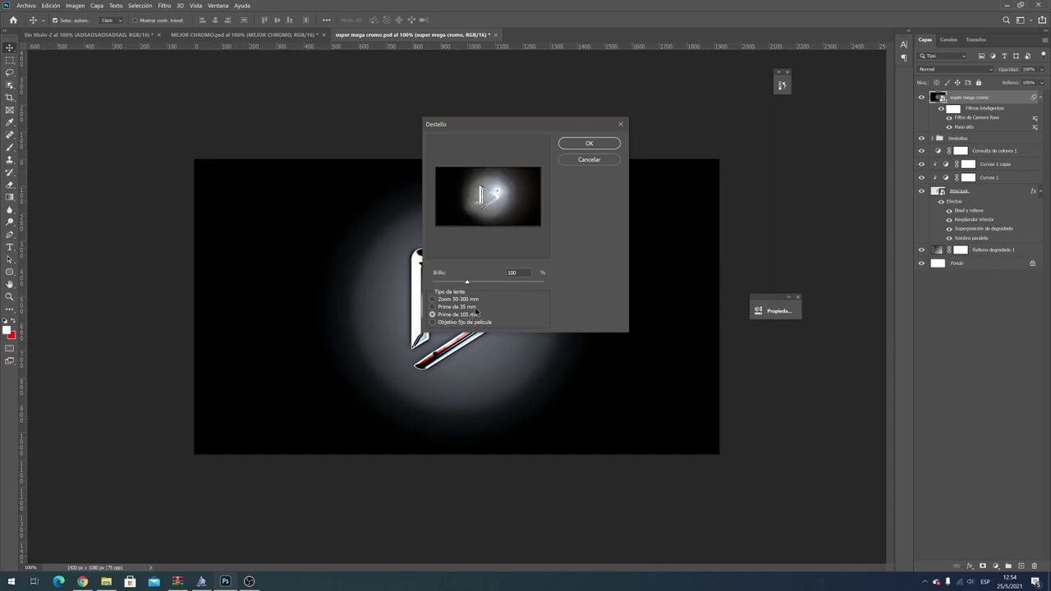
{"action": "left_click", "coordinate": [588, 145]}
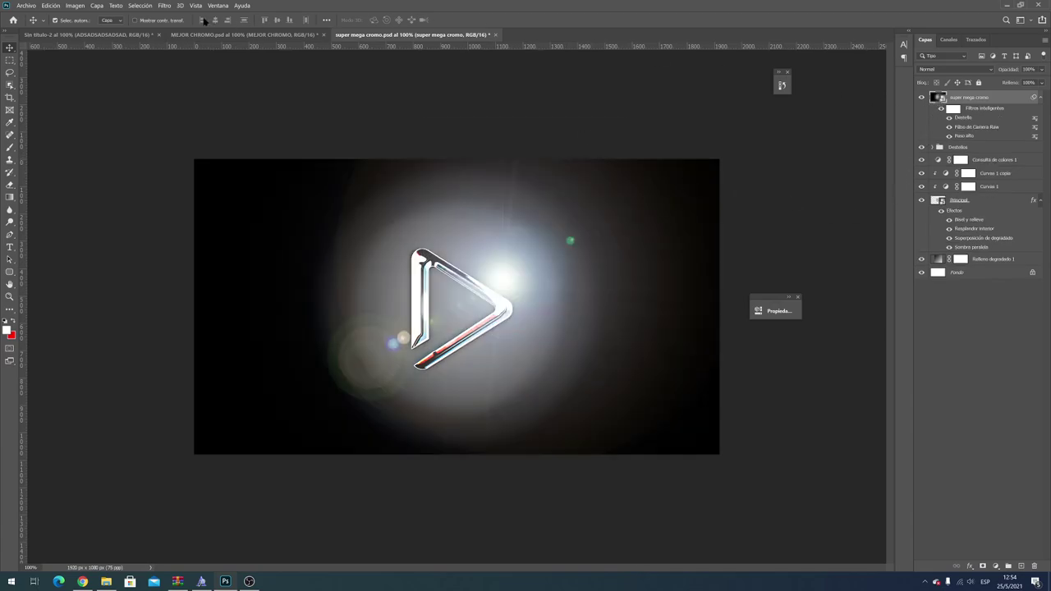
Step: Add a Consulta de colores adjustment layer using Crisp_Warm.look at 64% opacity
{"action": "left_click", "coordinate": [97, 6]}
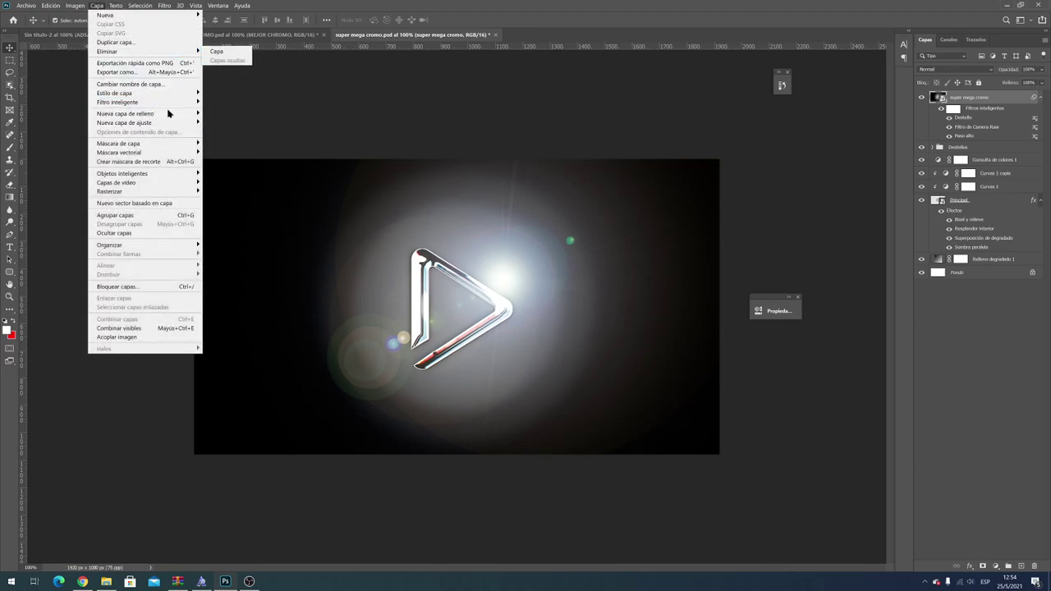
{"action": "mouse_move", "coordinate": [124, 122]}
{"action": "left_click", "coordinate": [237, 216]}
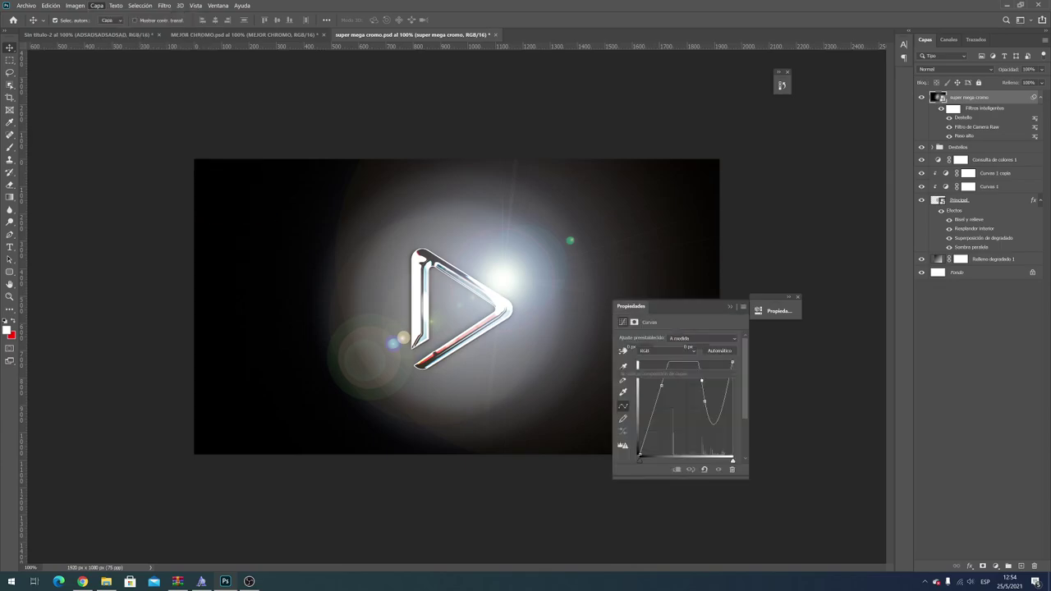
{"action": "left_click", "coordinate": [605, 268]}
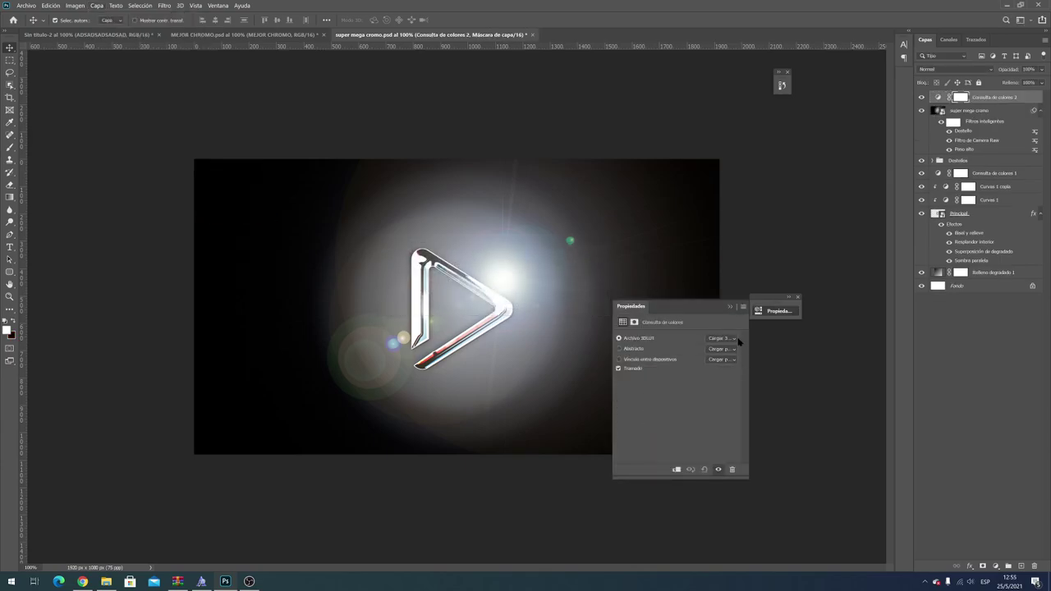
{"action": "left_click", "coordinate": [739, 340]}
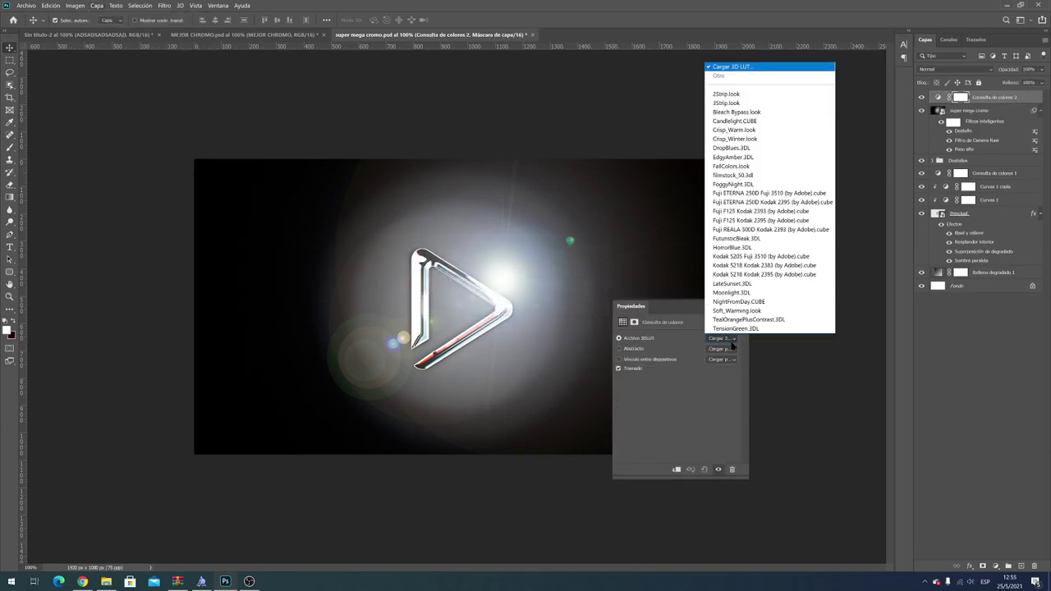
{"action": "left_click", "coordinate": [752, 132]}
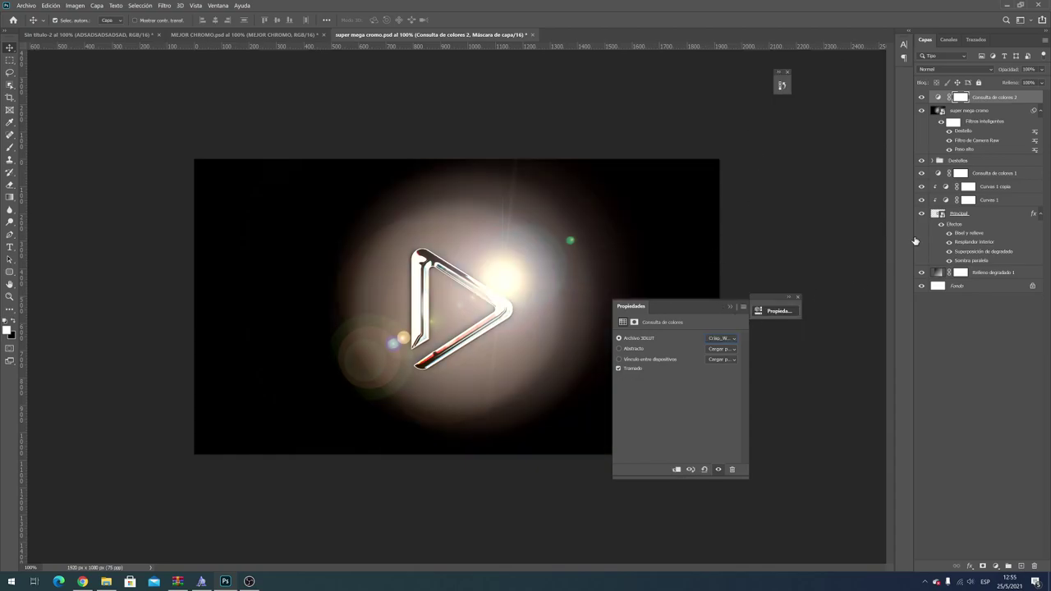
{"action": "left_click", "coordinate": [1041, 69]}
{"action": "left_click_drag", "start_coordinate": [1044, 82], "coordinate": [1028, 83]}
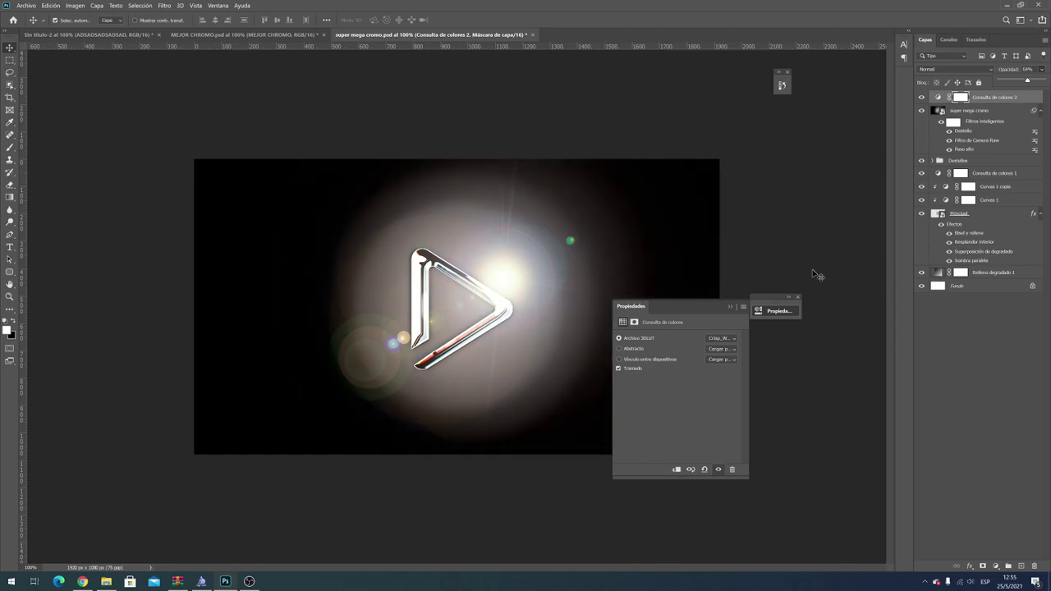
{"action": "left_click", "coordinate": [729, 307]}
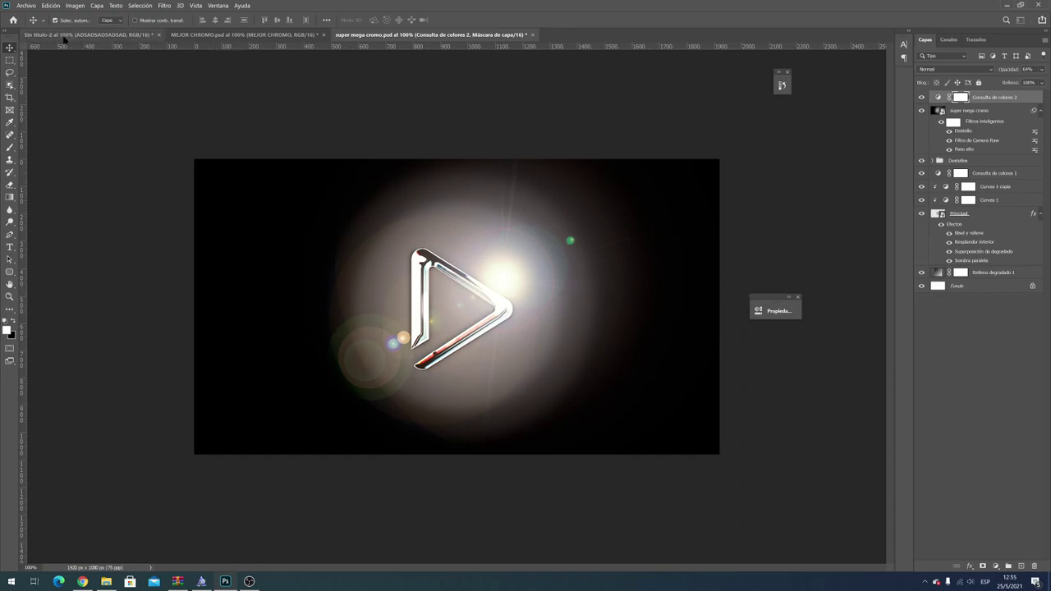
Step: Save the file and open the super mega cromo smart object's contents in its own tab
{"action": "left_click", "coordinate": [22, 5]}
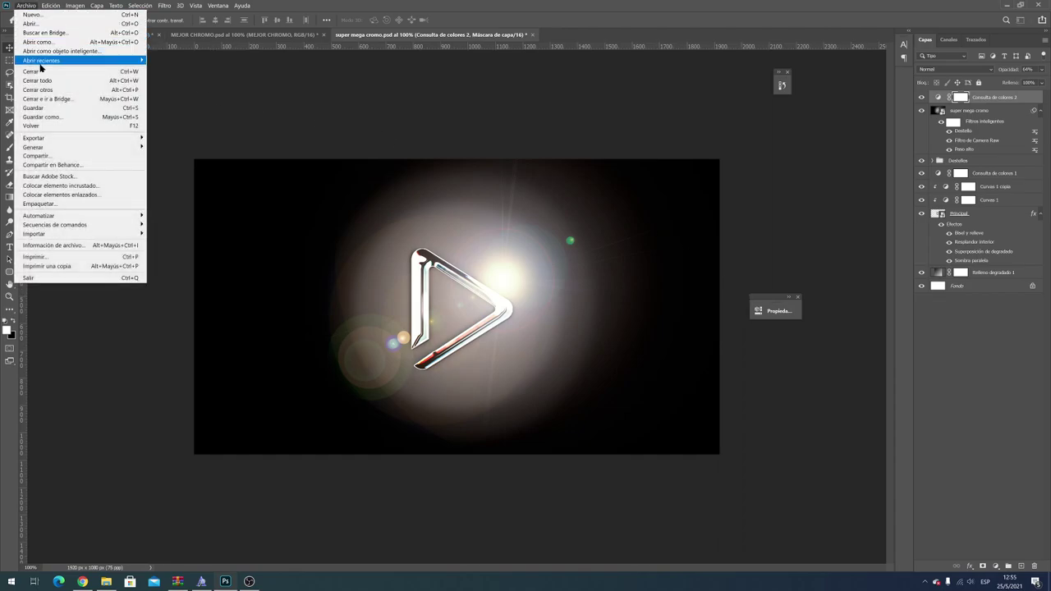
{"action": "left_click", "coordinate": [45, 112]}
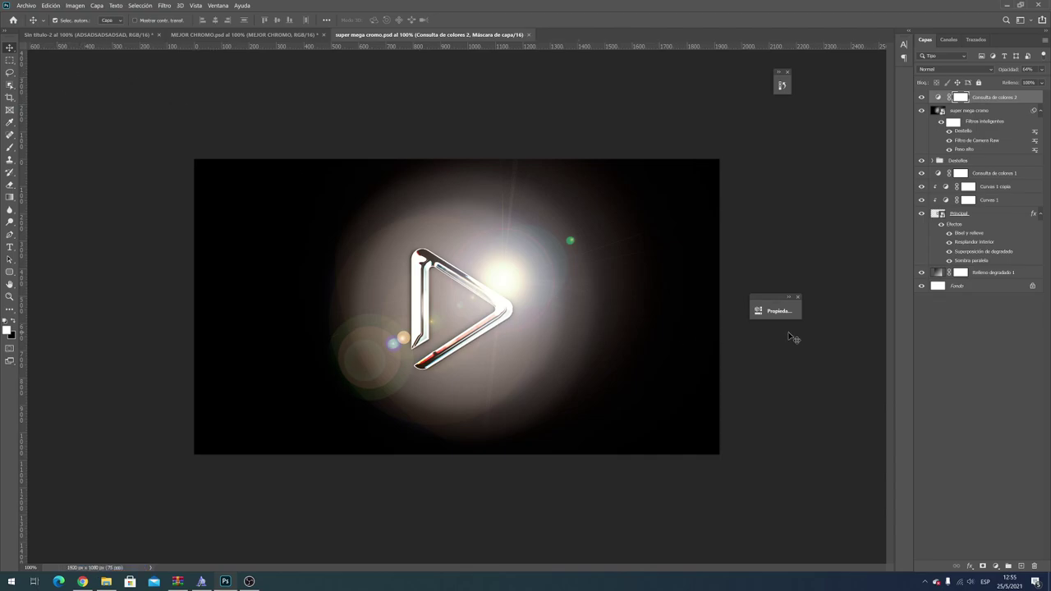
{"action": "left_click", "coordinate": [988, 344]}
{"action": "left_click", "coordinate": [963, 112]}
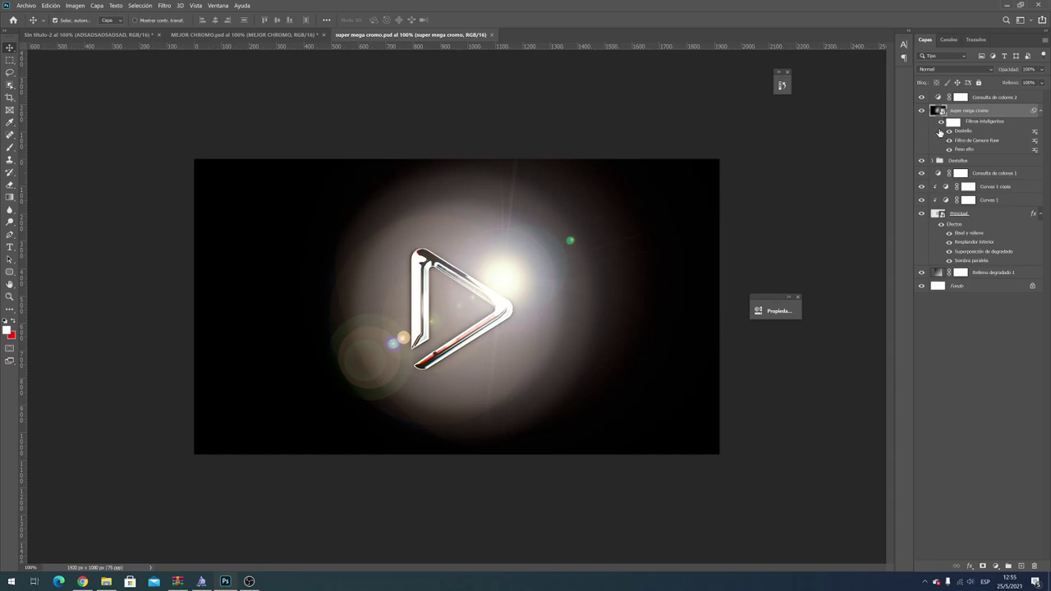
{"action": "double_click", "coordinate": [936, 115]}
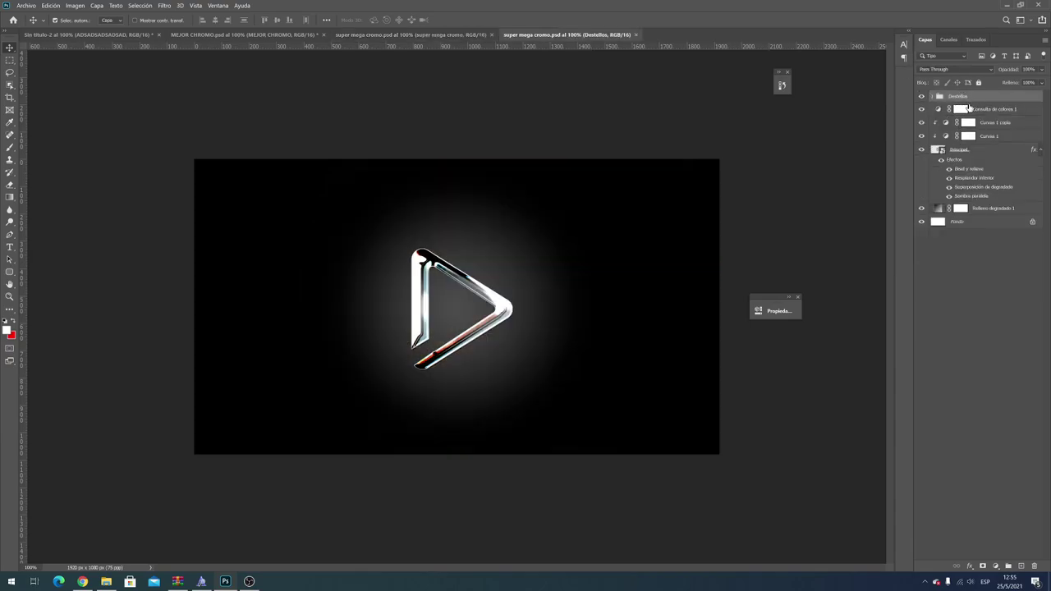
Step: Place exr-io_cryptomatte_photoshop_support as an embedded layer, enlarged to cover the smart object canvas
{"action": "left_click", "coordinate": [28, 5]}
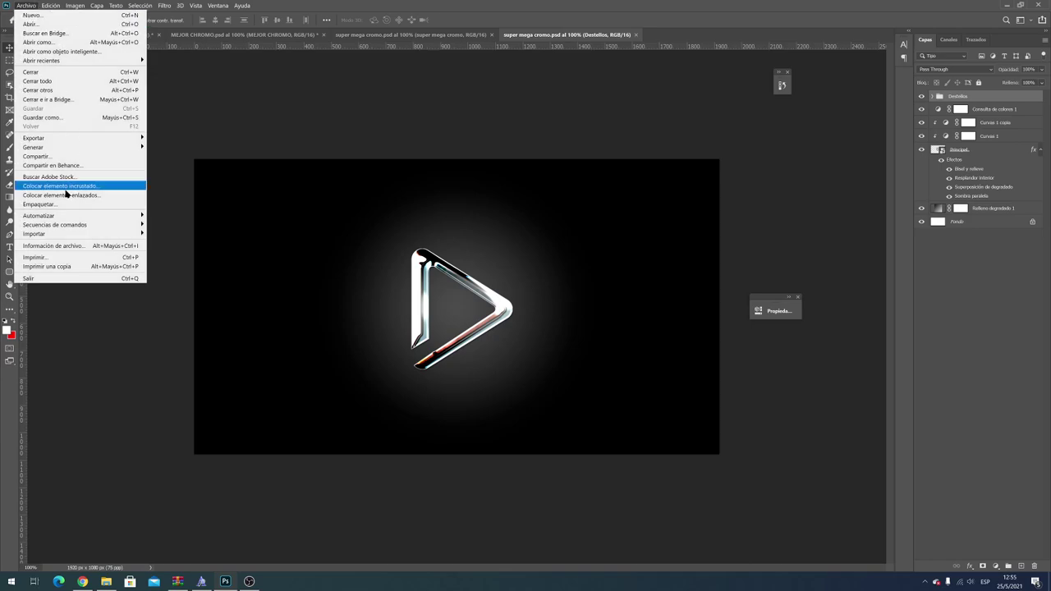
{"action": "left_click", "coordinate": [67, 190]}
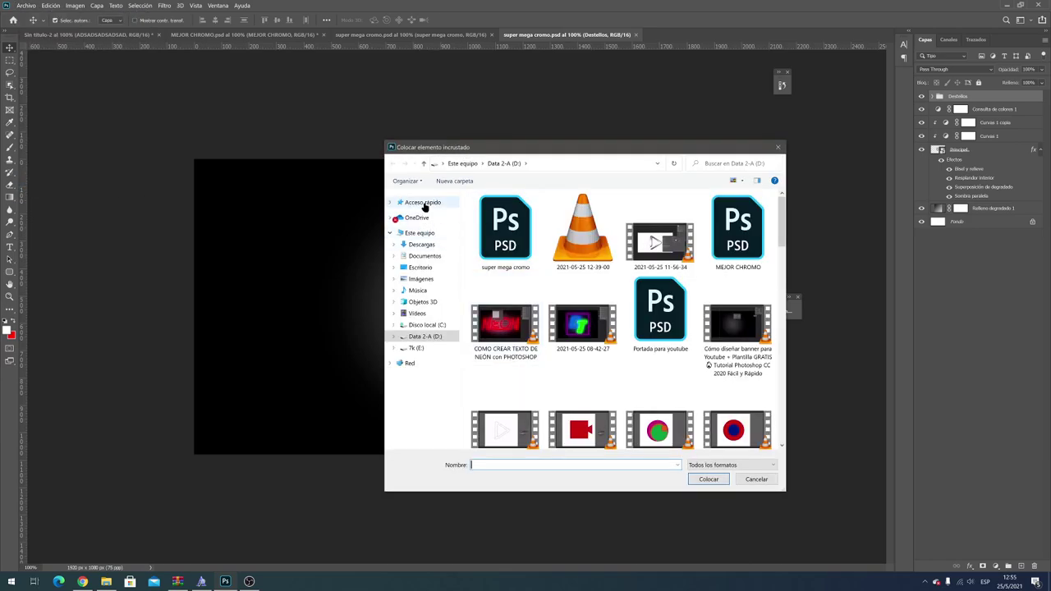
{"action": "left_click", "coordinate": [421, 202]}
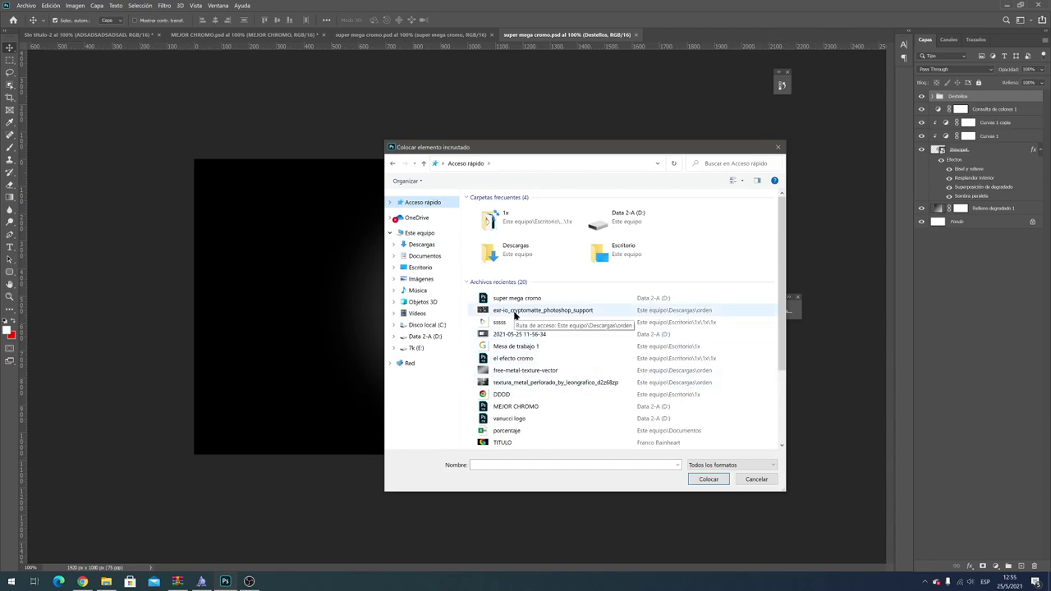
{"action": "double_click", "coordinate": [497, 311]}
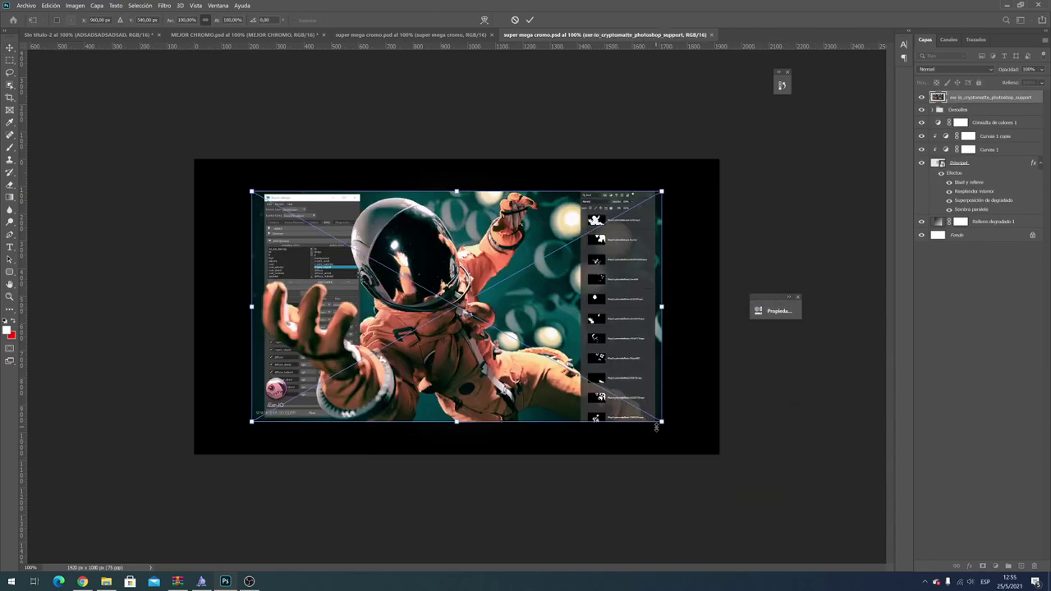
{"action": "left_click_drag", "start_coordinate": [661, 419], "coordinate": [762, 469]}
{"action": "left_click_drag", "start_coordinate": [598, 419], "coordinate": [547, 391]}
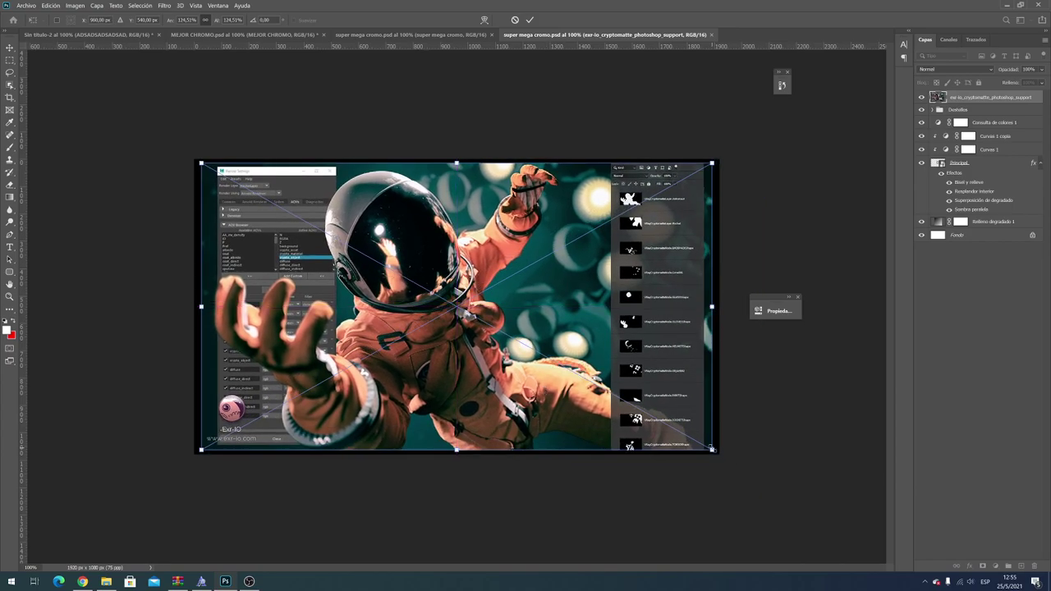
{"action": "left_click_drag", "start_coordinate": [712, 450], "coordinate": [764, 488]}
{"action": "left_click_drag", "start_coordinate": [676, 425], "coordinate": [658, 417]}
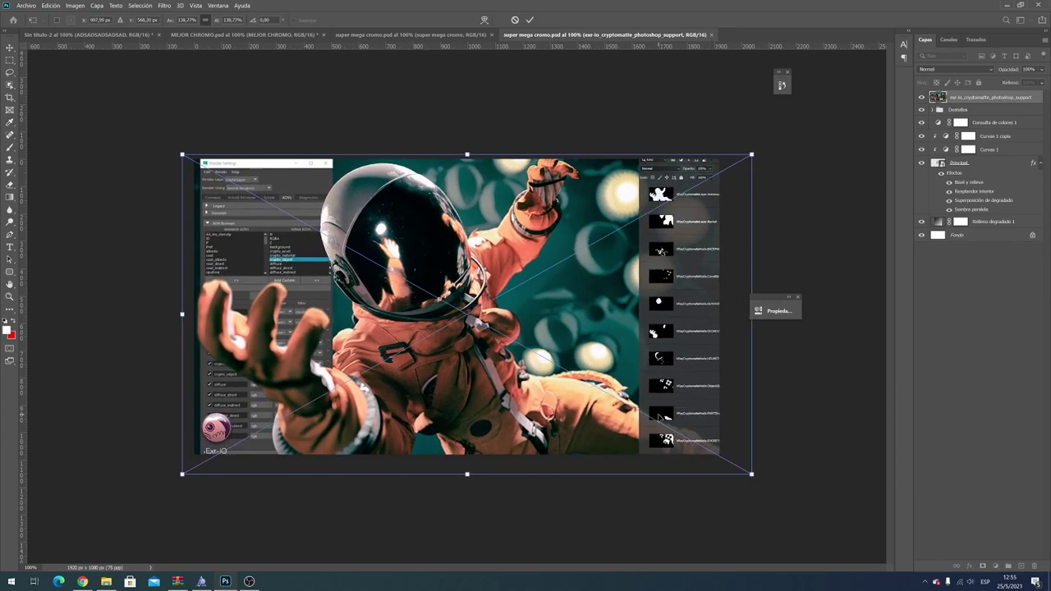
{"action": "key", "text": "Return"}
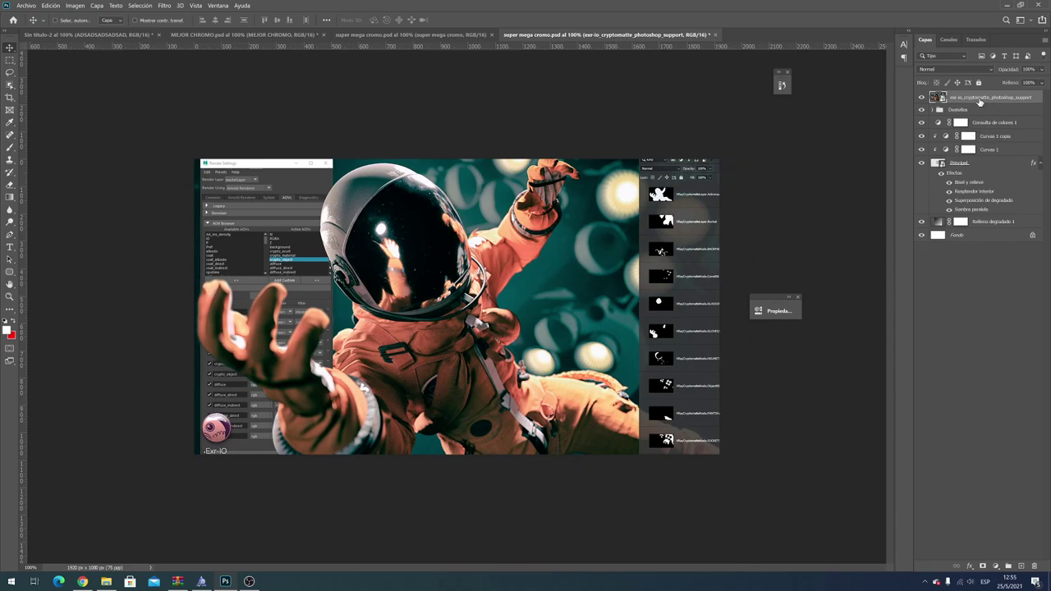
Step: Clip the astronaut image to the chrome artwork and put a copy above the gradient fill
{"action": "left_click", "coordinate": [978, 101], "text": "alt"}
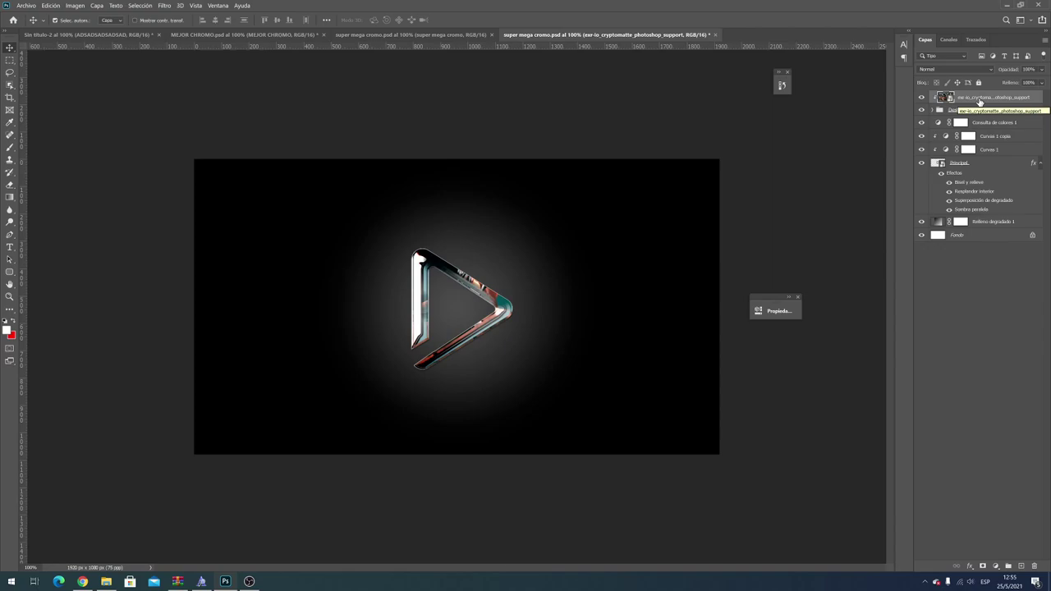
{"action": "right_click", "coordinate": [978, 102]}
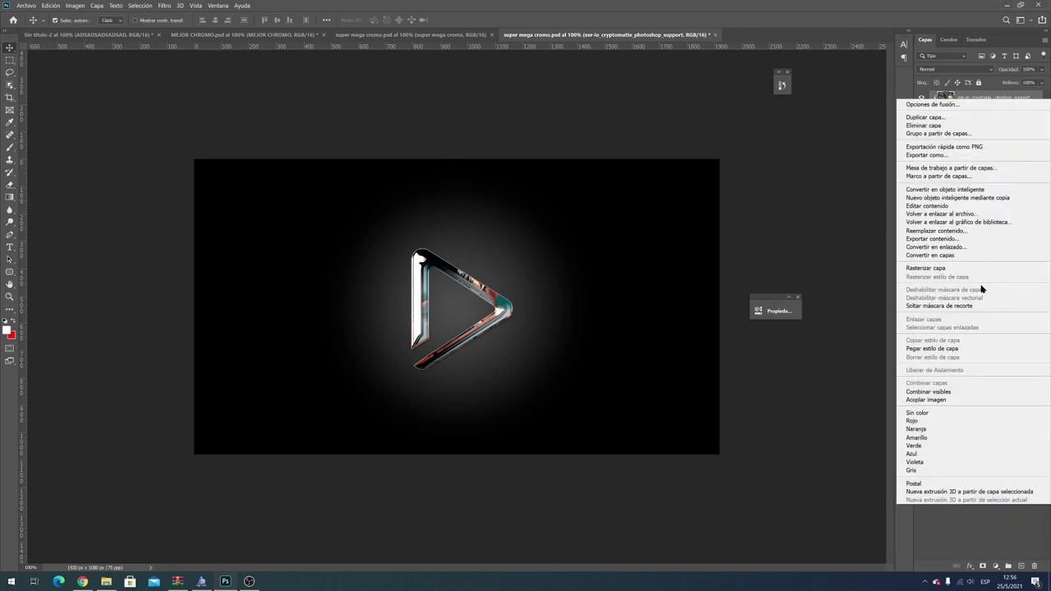
{"action": "left_click", "coordinate": [991, 98]}
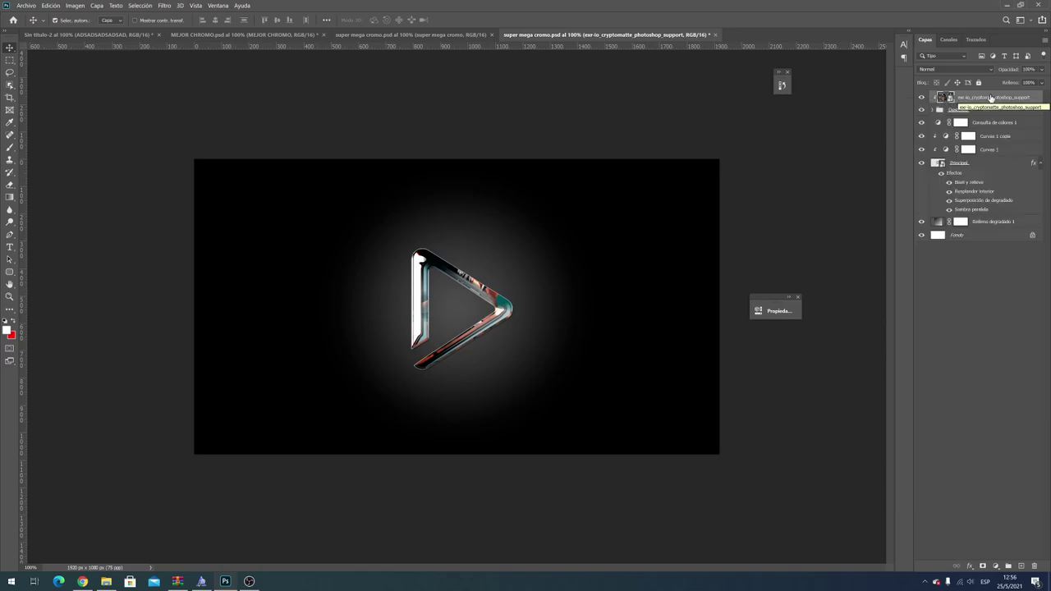
{"action": "left_click_drag", "start_coordinate": [990, 97], "coordinate": [985, 212]}
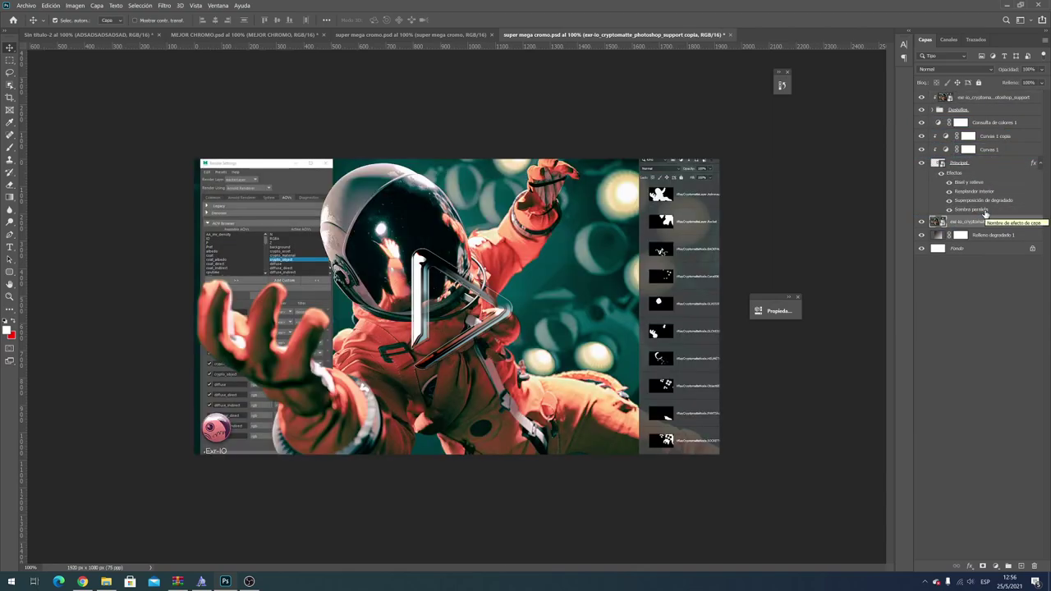
Step: Set the astronaut copy to Superponer at 15% opacity, then select Relleno degradado 1
{"action": "left_click", "coordinate": [977, 69]}
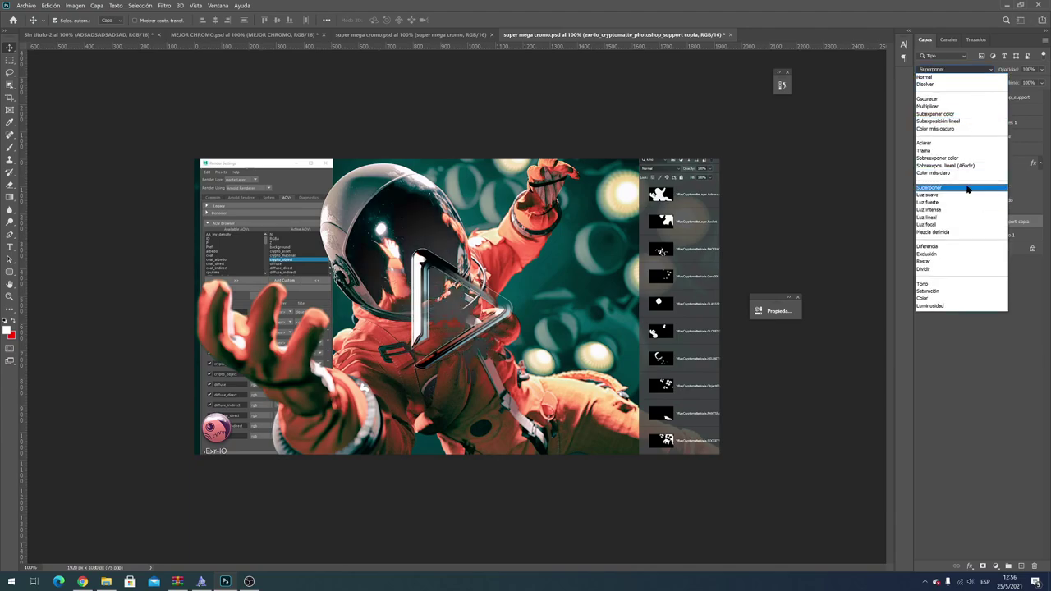
{"action": "left_click", "coordinate": [967, 189]}
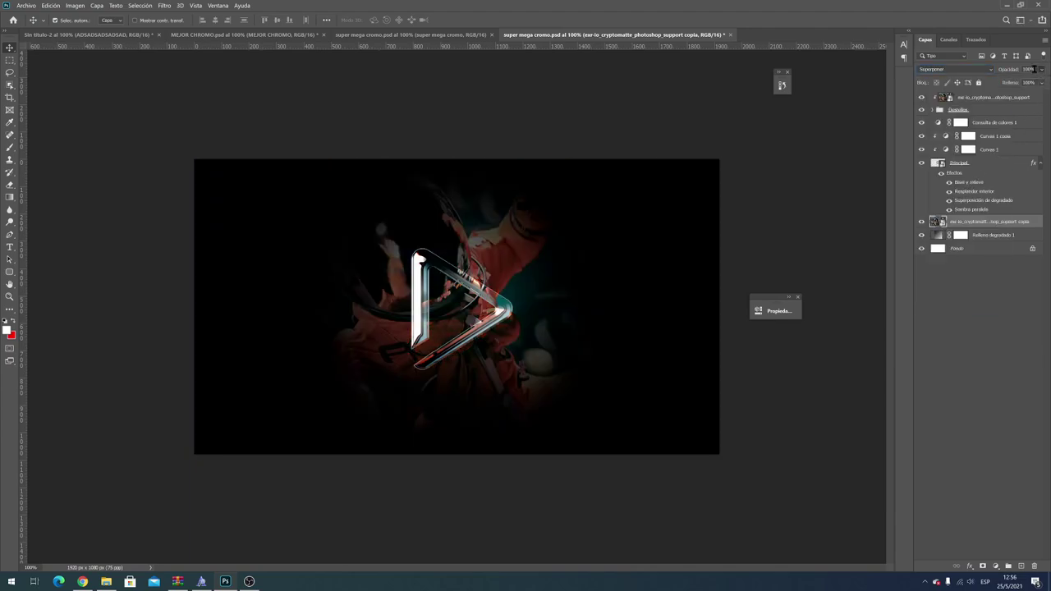
{"action": "left_click", "coordinate": [1034, 69]}
{"action": "type", "text": "1"}
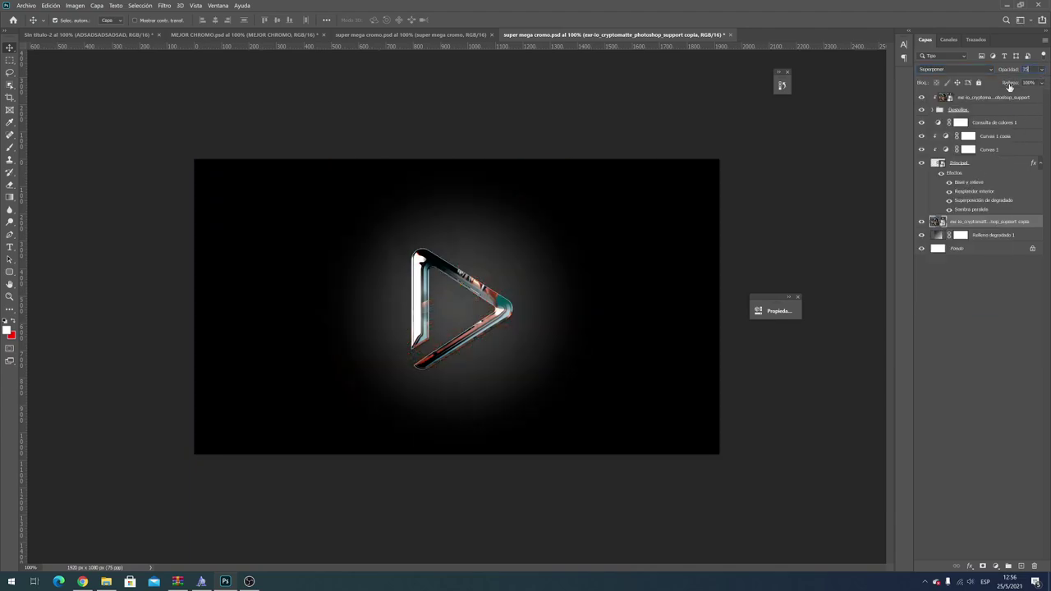
{"action": "type", "text": "5"}
{"action": "key", "text": "Return"}
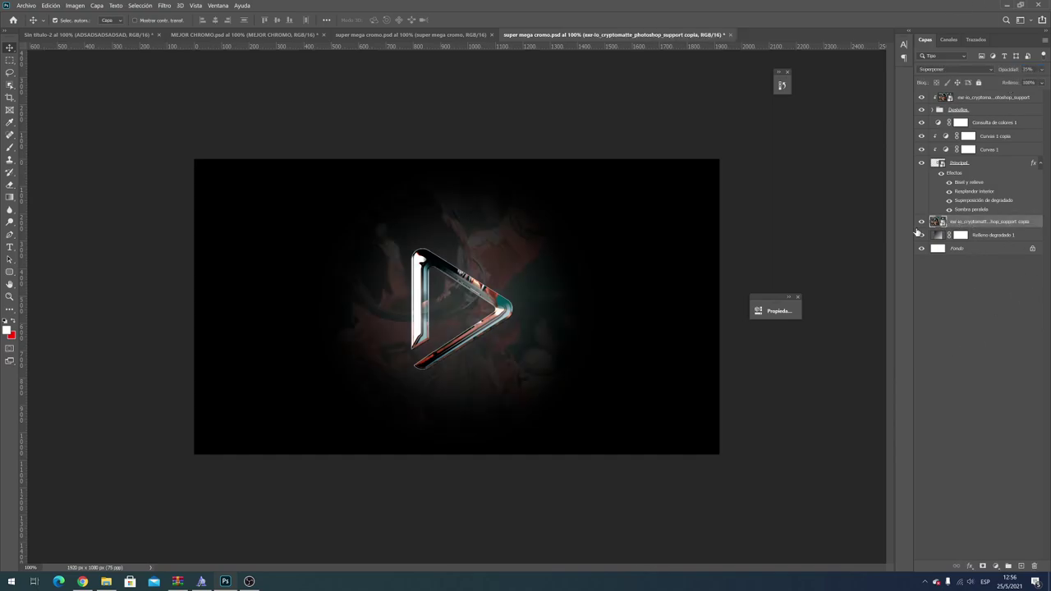
{"action": "left_click", "coordinate": [938, 238]}
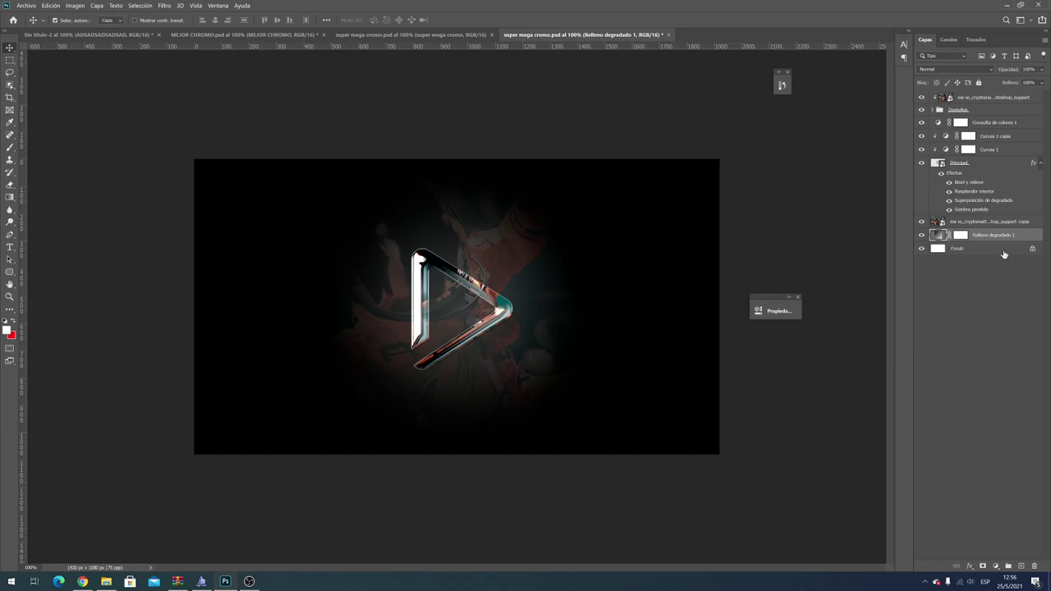
Step: Save the smart object contents, close its tab, and reopen it from the layer thumbnail
{"action": "left_click", "coordinate": [25, 6]}
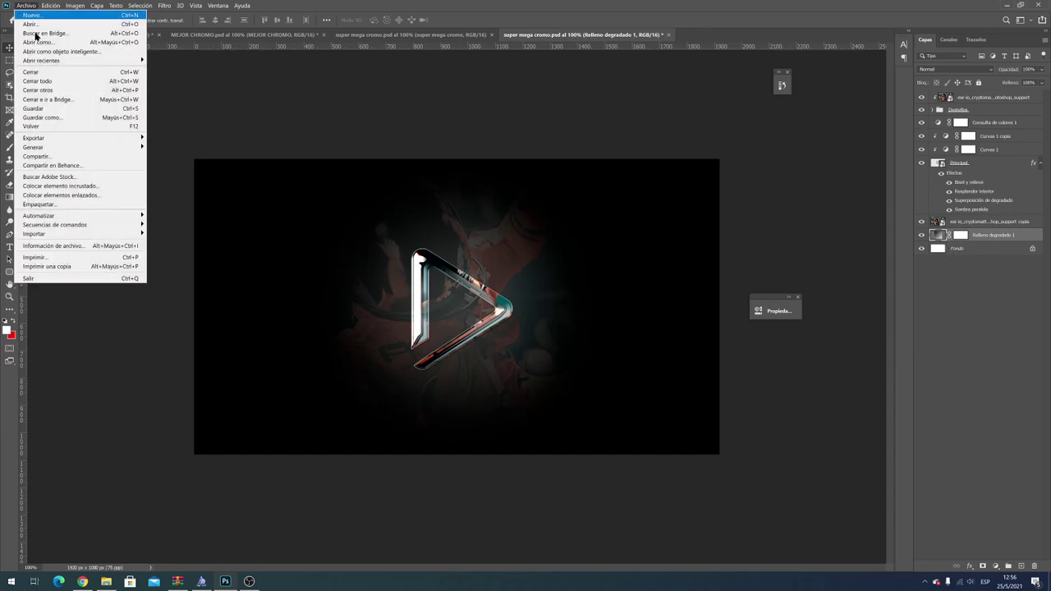
{"action": "left_click", "coordinate": [37, 108]}
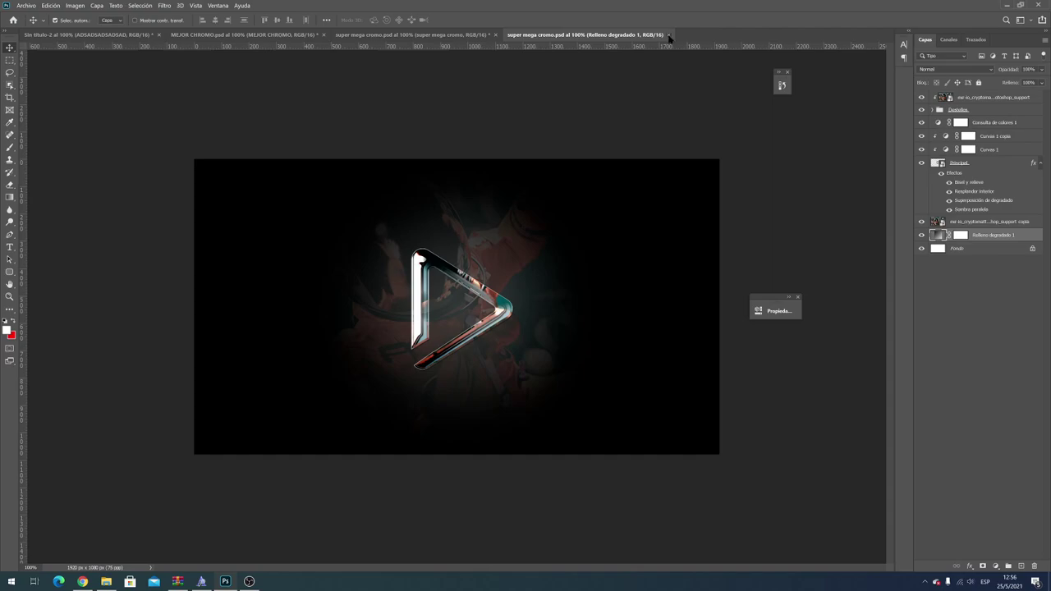
{"action": "left_click", "coordinate": [669, 36]}
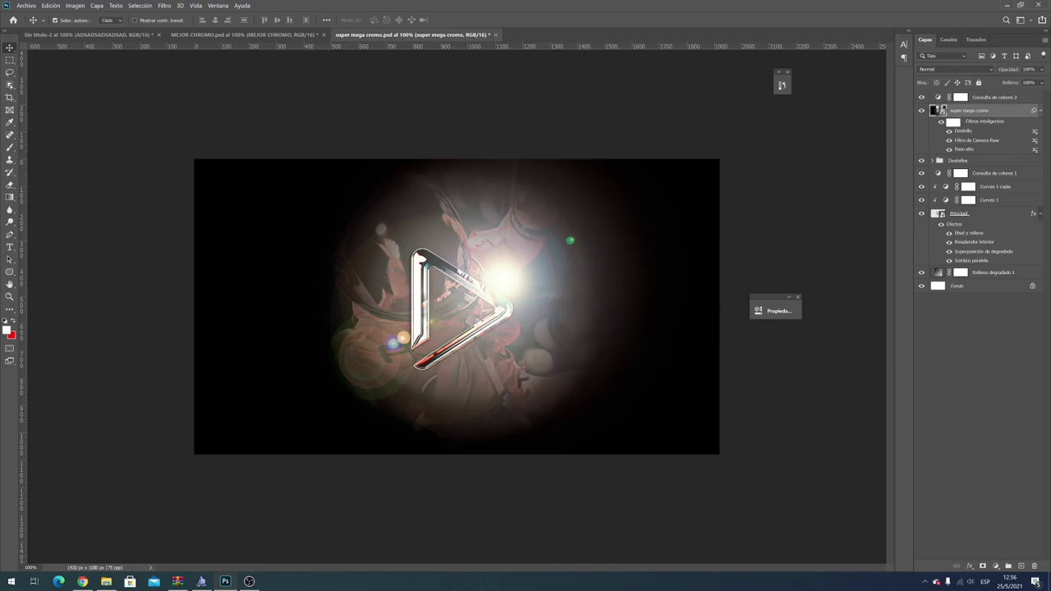
{"action": "double_click", "coordinate": [938, 110]}
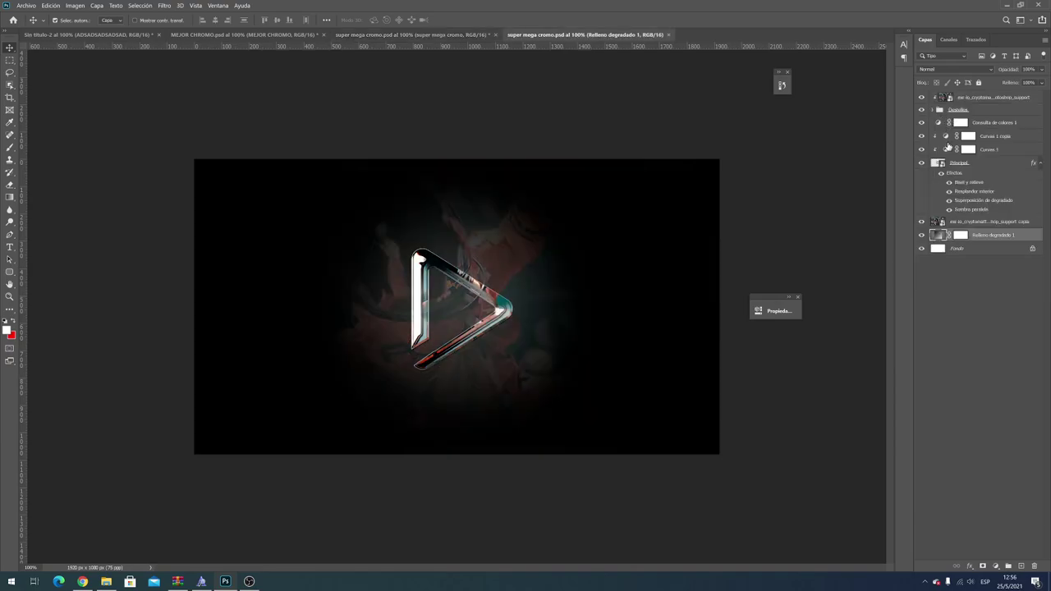
Step: Set the astronaut photo layer to Normal blending with partly reduced opacity
{"action": "left_click", "coordinate": [939, 223]}
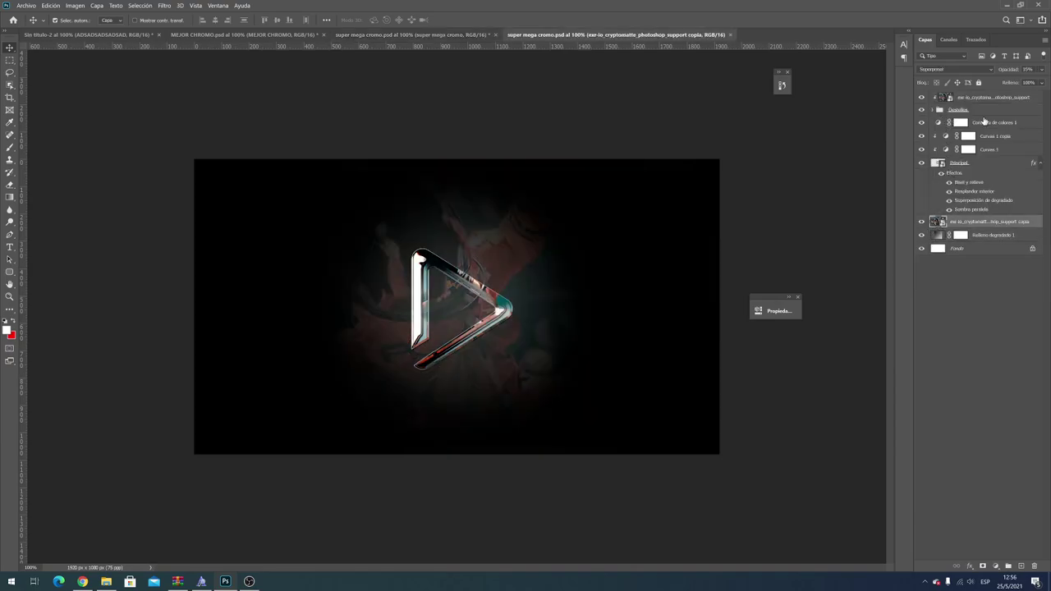
{"action": "left_click", "coordinate": [1042, 69]}
{"action": "left_click", "coordinate": [956, 69]}
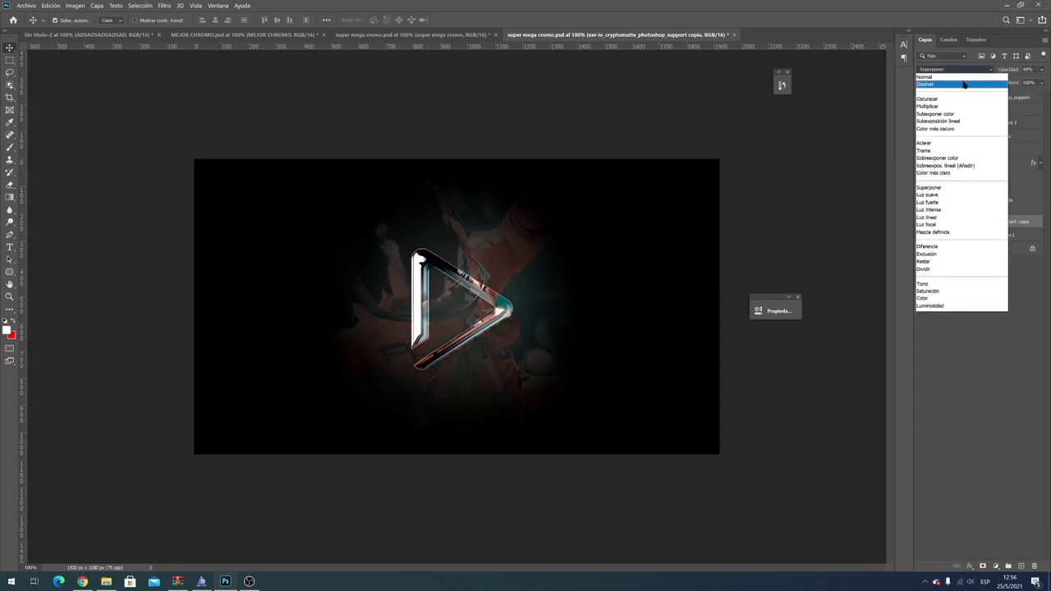
{"action": "left_click", "coordinate": [961, 76]}
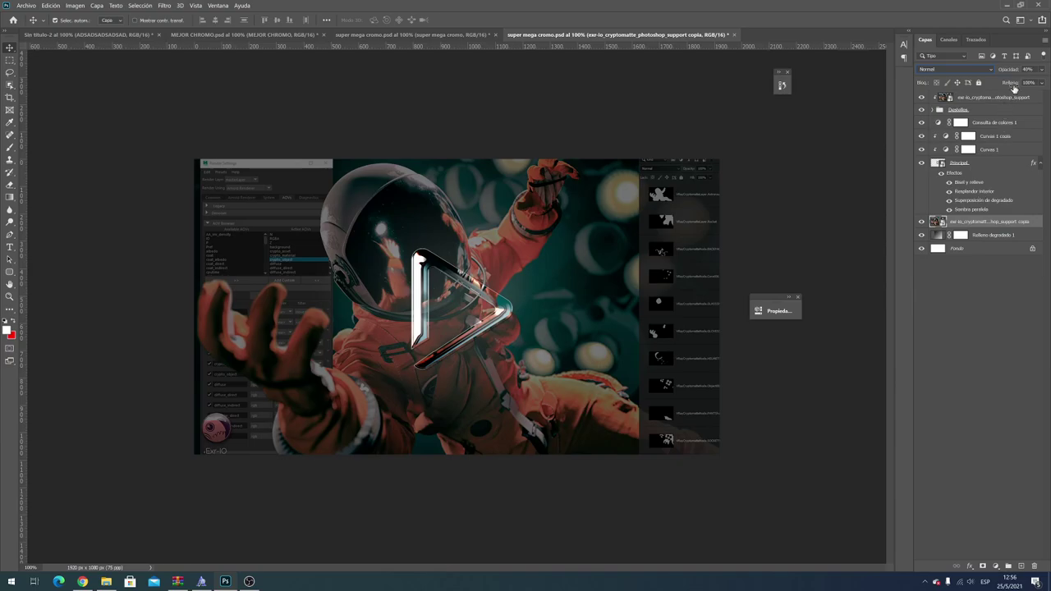
{"action": "left_click", "coordinate": [1042, 69]}
{"action": "left_click_drag", "start_coordinate": [1031, 83], "coordinate": [1033, 83]}
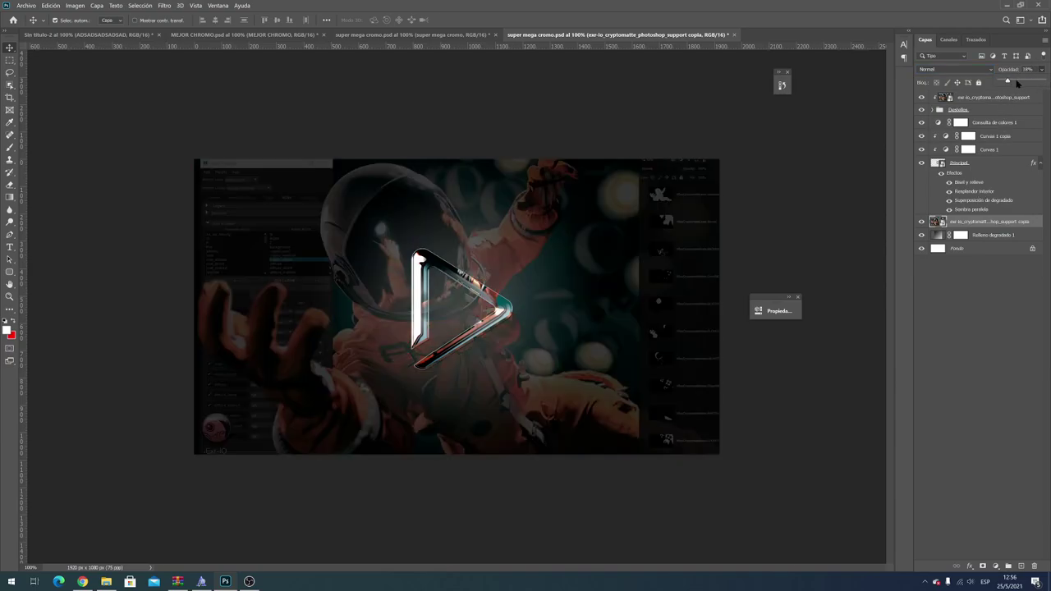
{"action": "left_click", "coordinate": [971, 220]}
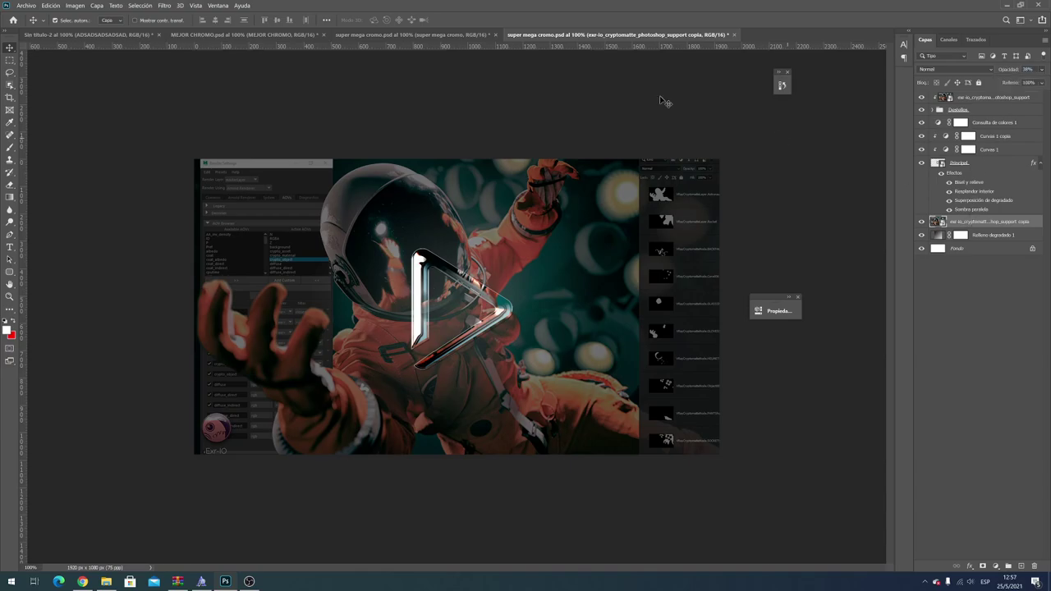
Step: Apply a 7-pixel Gaussian blur to the photo, save, and open Principal's layer style
{"action": "left_click", "coordinate": [162, 6]}
{"action": "mouse_move", "coordinate": [179, 104]}
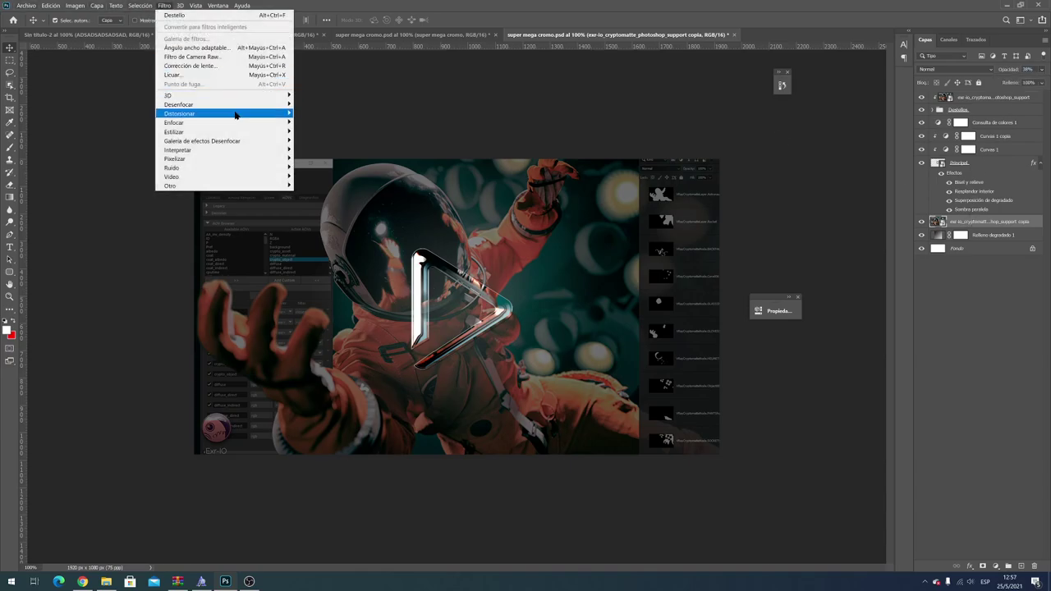
{"action": "left_click", "coordinate": [372, 169]}
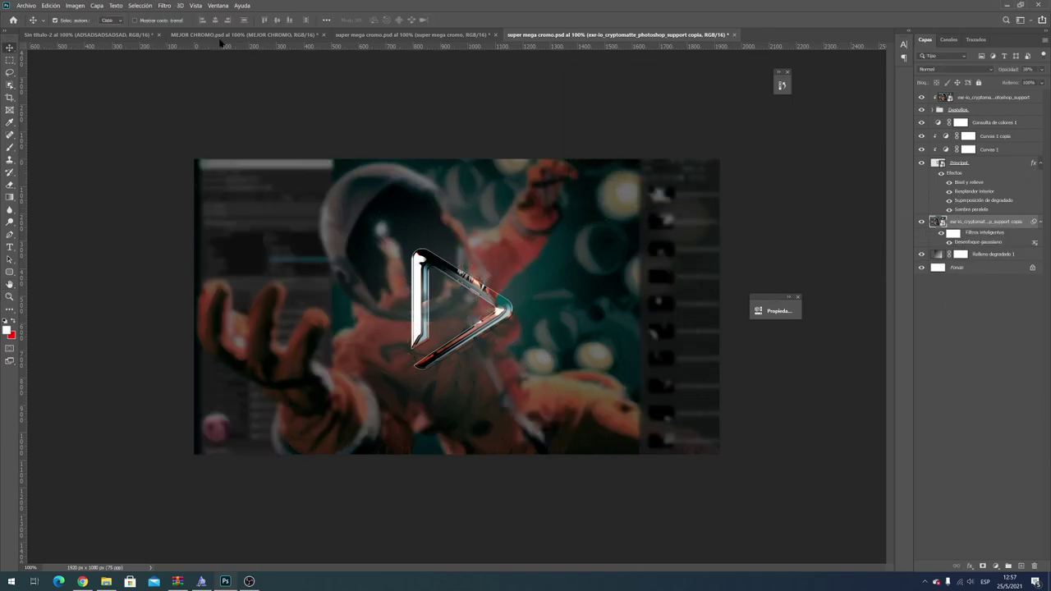
{"action": "left_click", "coordinate": [21, 6]}
{"action": "left_click", "coordinate": [51, 113]}
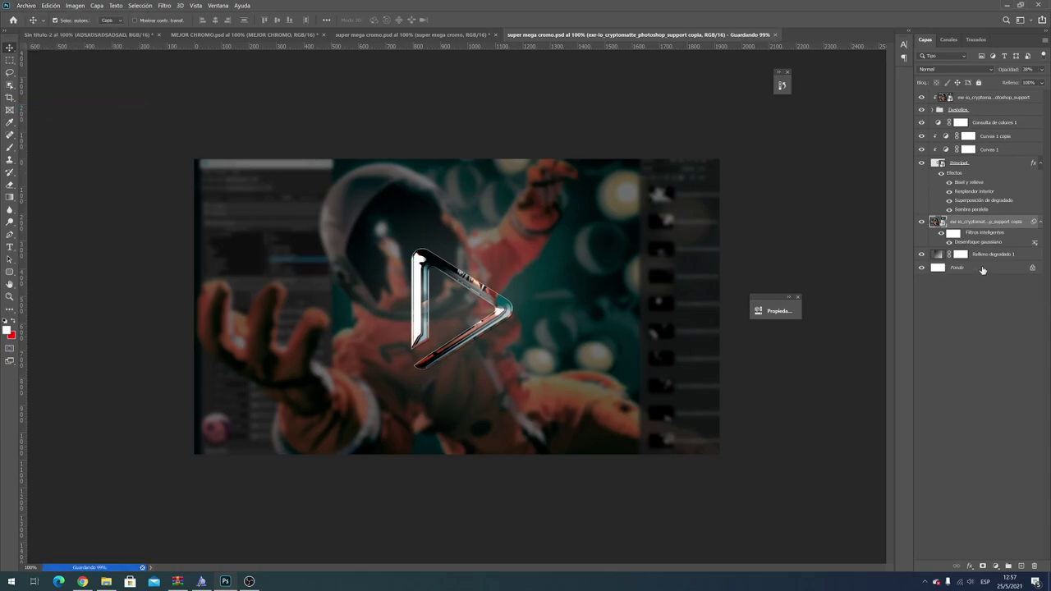
{"action": "left_click", "coordinate": [976, 167]}
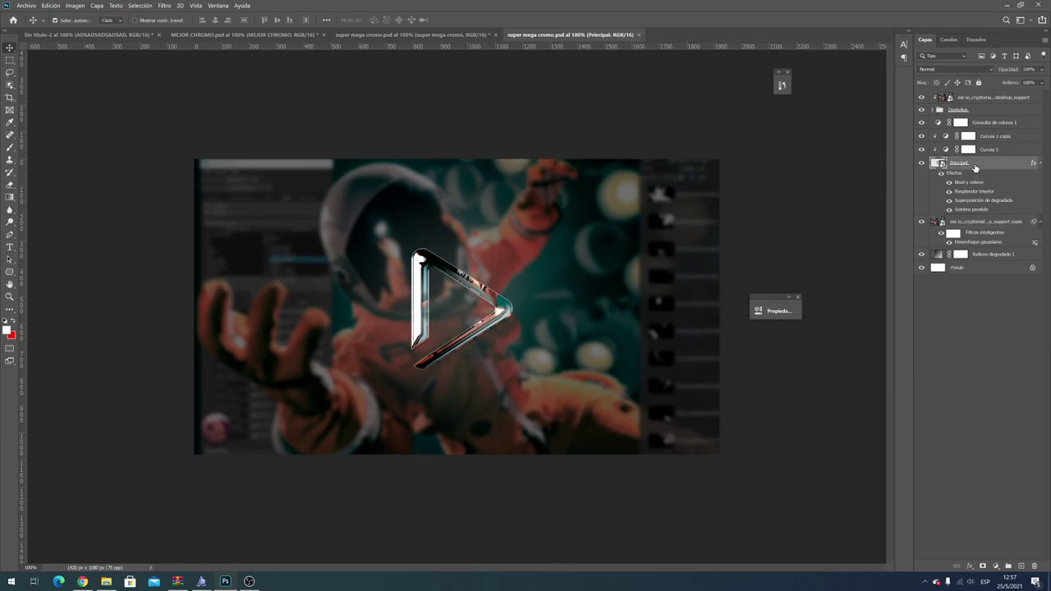
{"action": "double_click", "coordinate": [976, 158]}
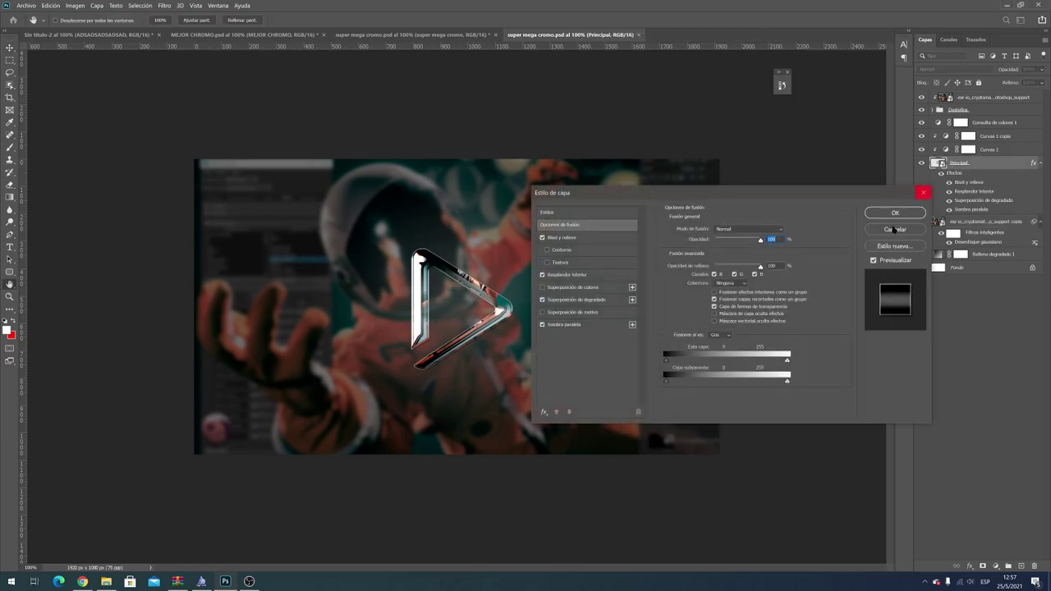
Step: Open the Principal smart object (sssss1.psb) and hide its chrome triangle layer
{"action": "left_click", "coordinate": [894, 229]}
{"action": "double_click", "coordinate": [937, 163]}
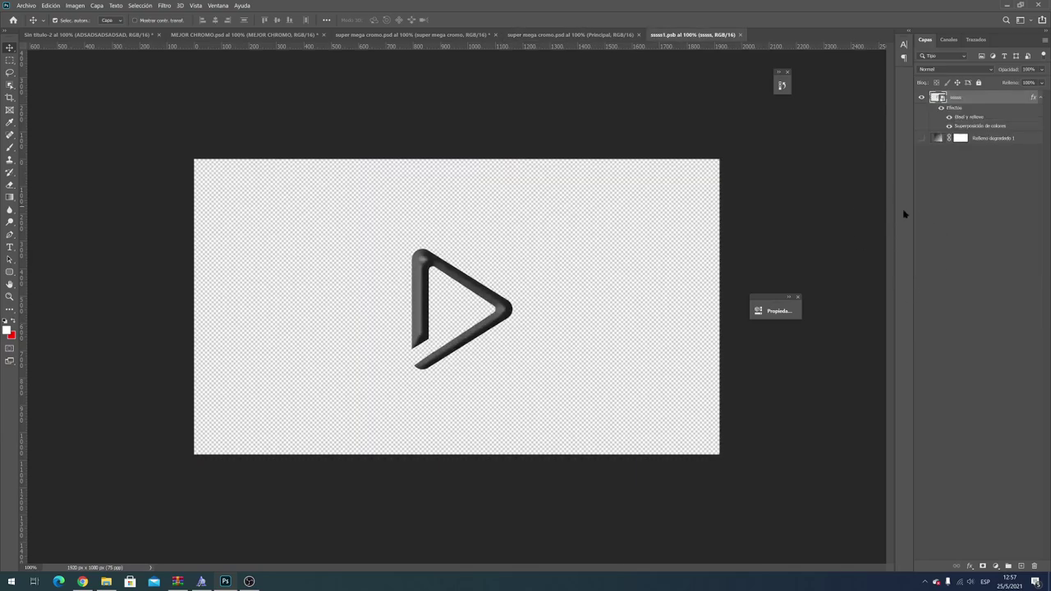
{"action": "left_click", "coordinate": [921, 97]}
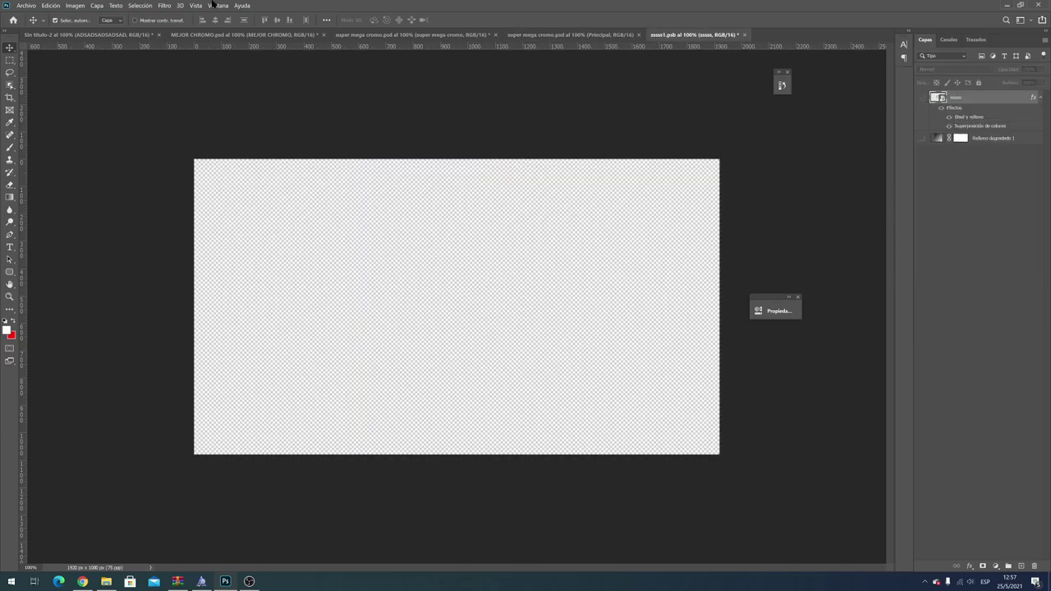
Step: Place the C logo image from Escritorio > 1x > 1x as an embedded layer
{"action": "left_click", "coordinate": [28, 6]}
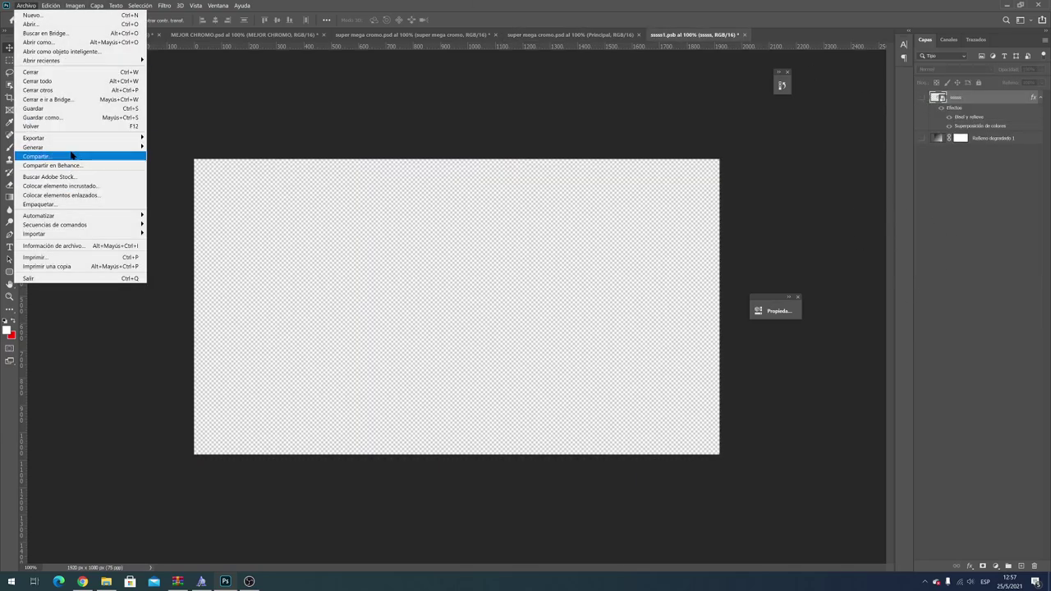
{"action": "left_click", "coordinate": [78, 185]}
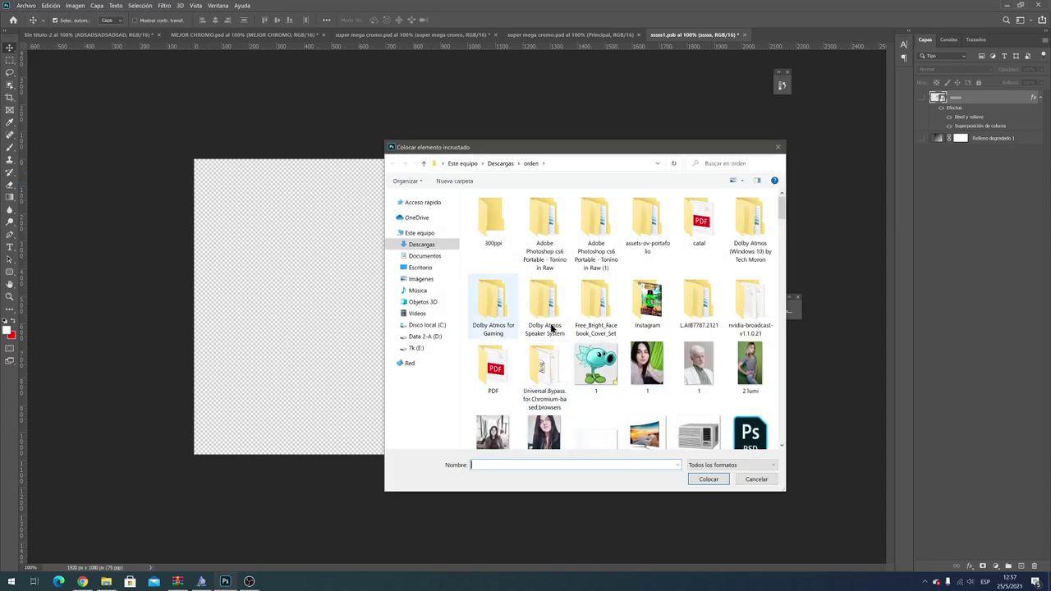
{"action": "scroll", "coordinate": [655, 380], "scroll_direction": "down", "scroll_amount": 3}
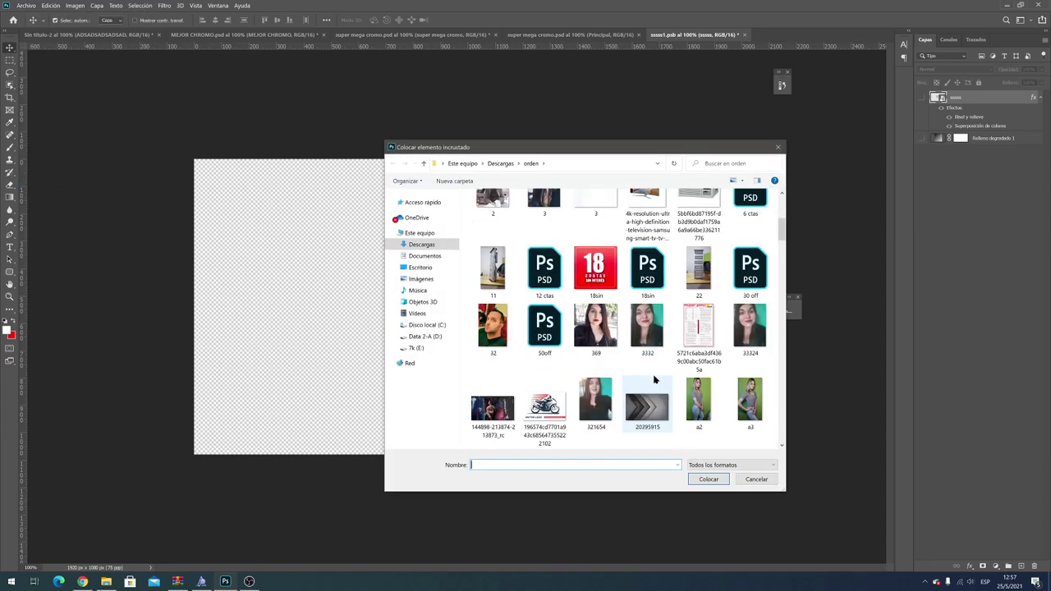
{"action": "scroll", "coordinate": [654, 379], "scroll_direction": "down", "scroll_amount": 3}
{"action": "scroll", "coordinate": [636, 367], "scroll_direction": "down", "scroll_amount": 1}
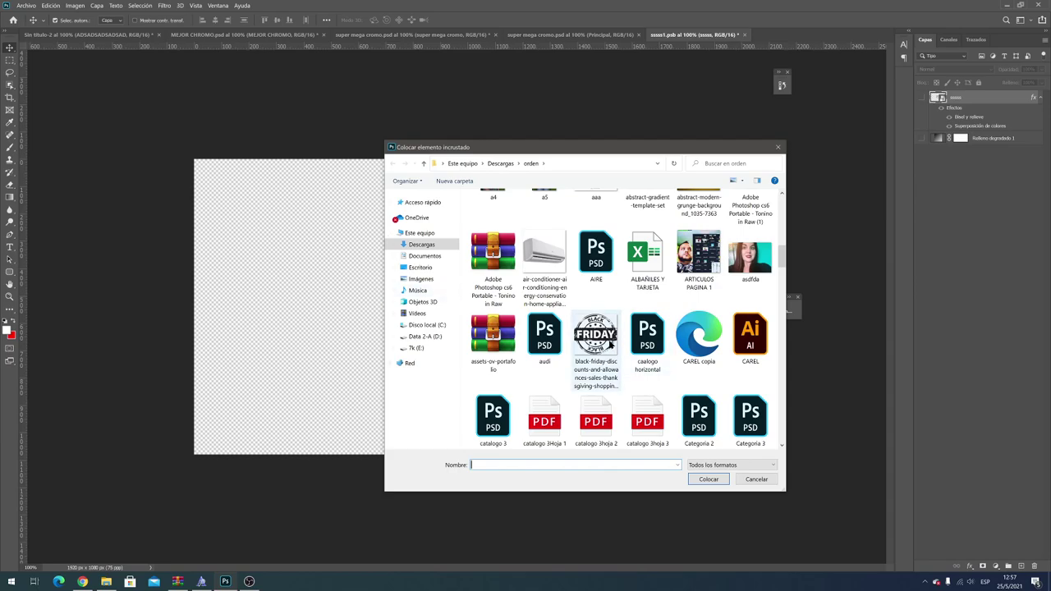
{"action": "scroll", "coordinate": [598, 362], "scroll_direction": "down", "scroll_amount": 3}
{"action": "scroll", "coordinate": [598, 362], "scroll_direction": "up", "scroll_amount": 3}
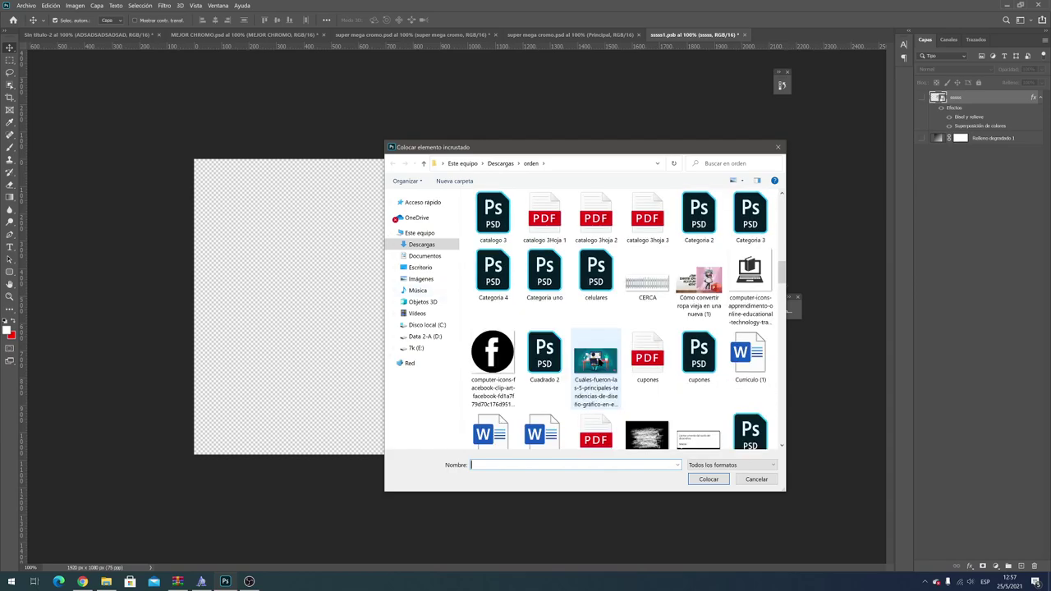
{"action": "scroll", "coordinate": [694, 309], "scroll_direction": "up", "scroll_amount": 3}
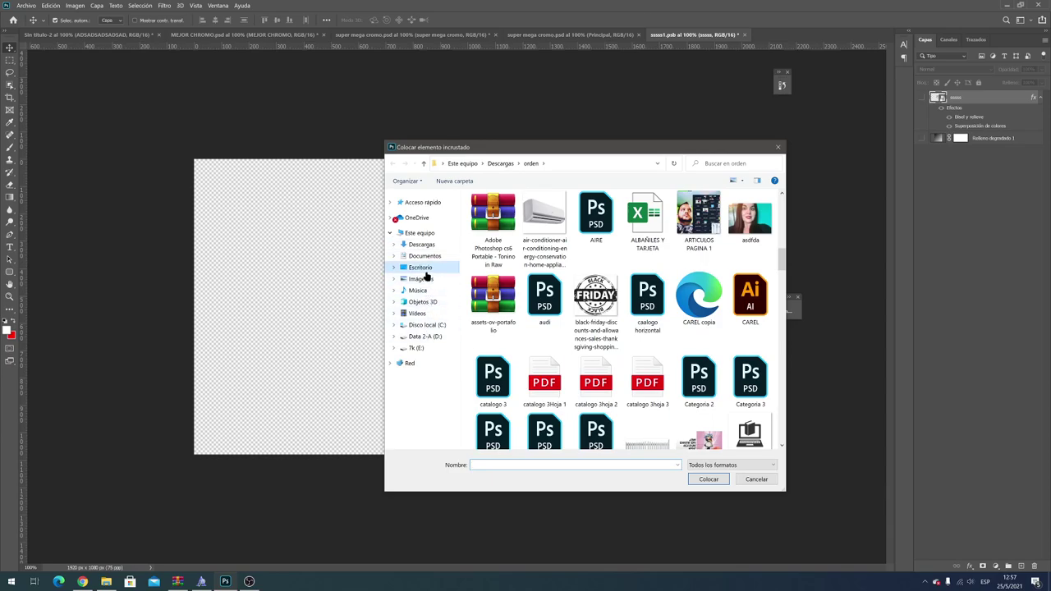
{"action": "left_click", "coordinate": [421, 268]}
{"action": "double_click", "coordinate": [507, 223]}
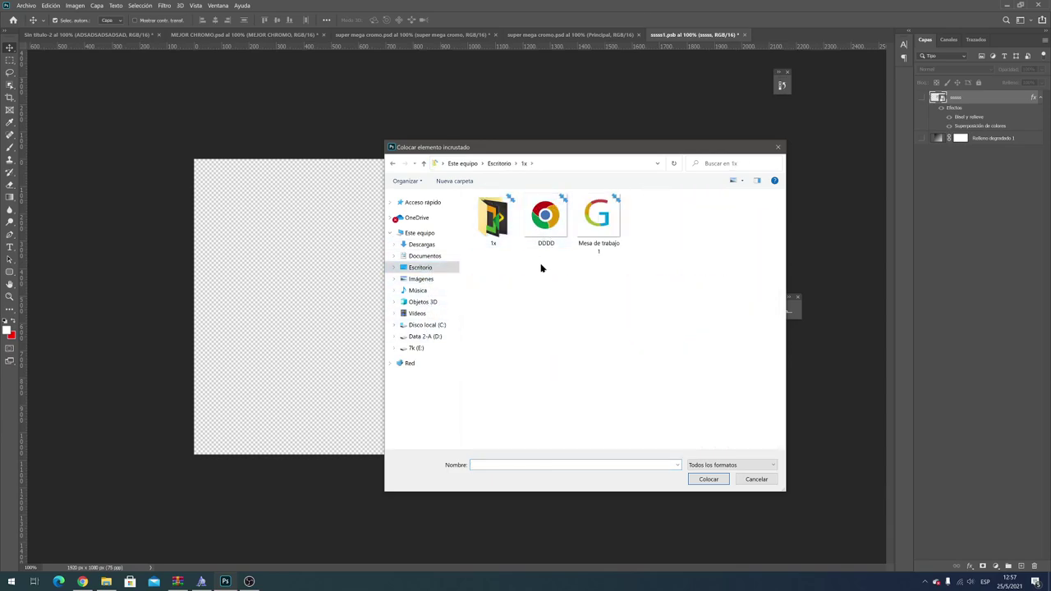
{"action": "double_click", "coordinate": [507, 236]}
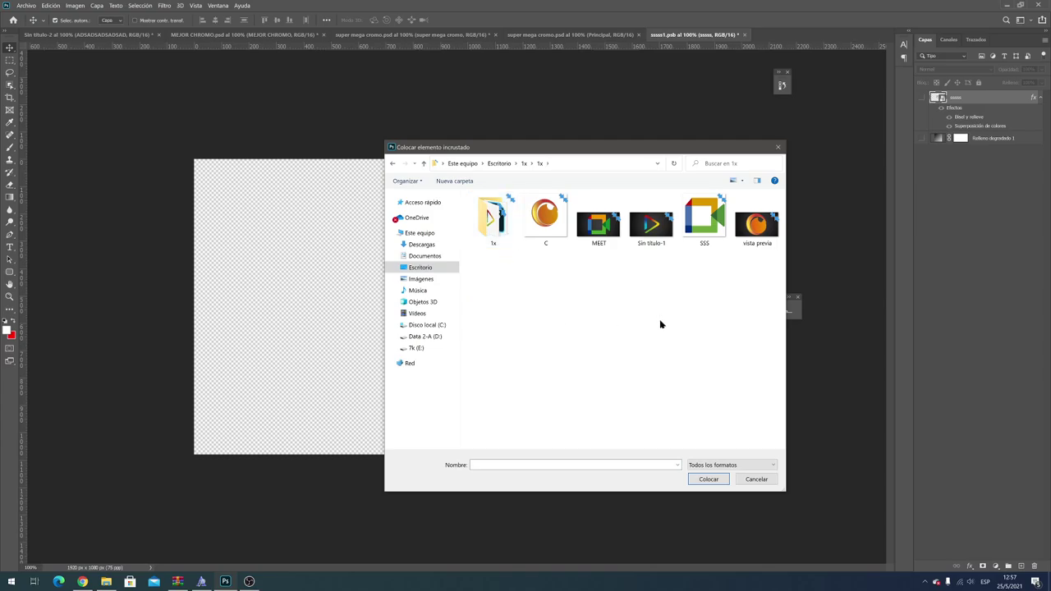
{"action": "double_click", "coordinate": [544, 215]}
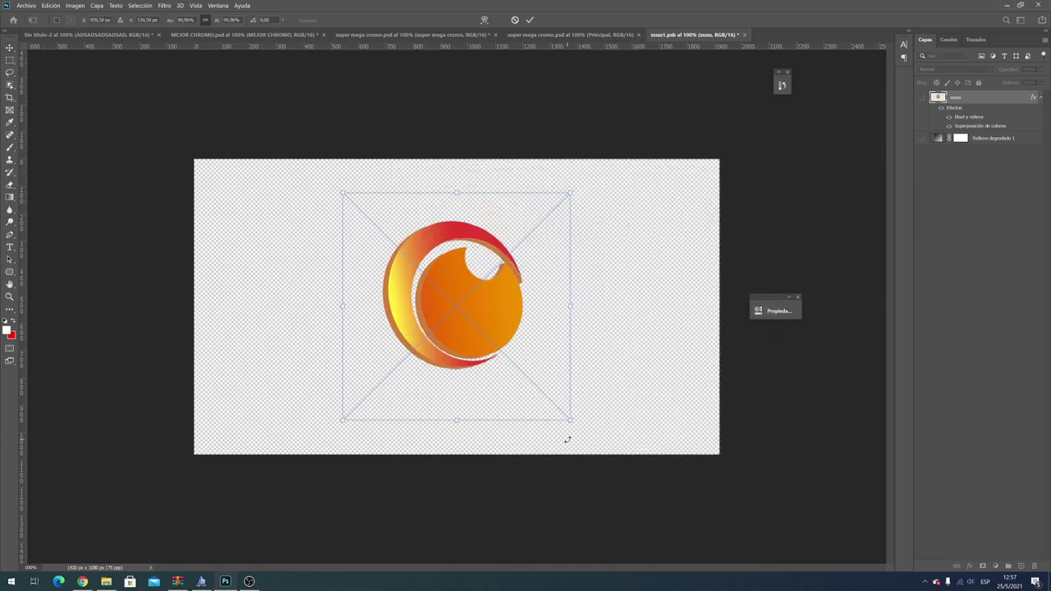
Step: Commit the slightly enlarged C logo and copy the sssss layer's grey bevel style
{"action": "left_click_drag", "start_coordinate": [569, 422], "coordinate": [584, 434]}
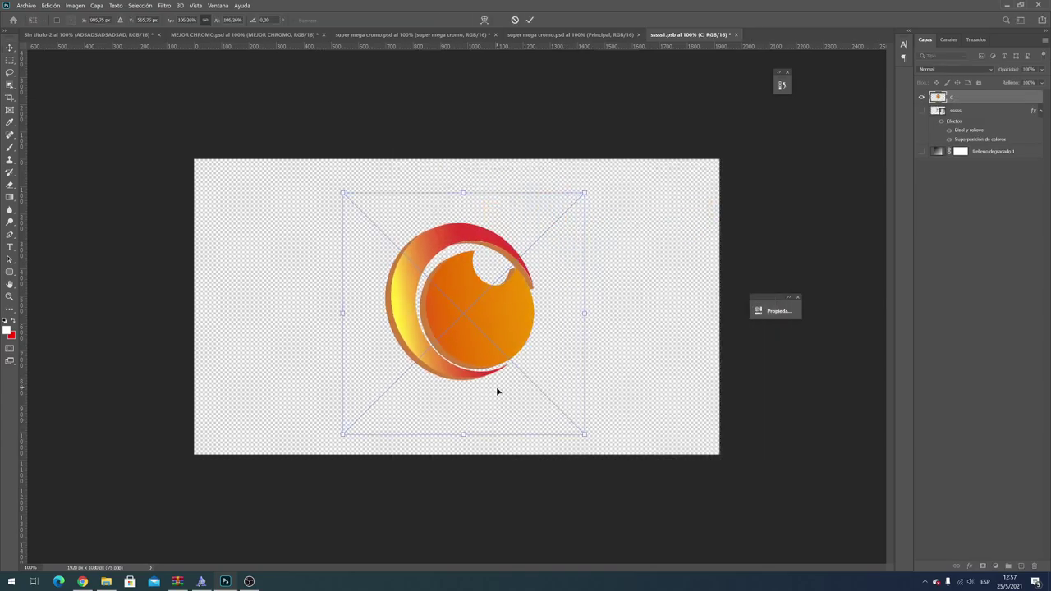
{"action": "key", "text": "Return"}
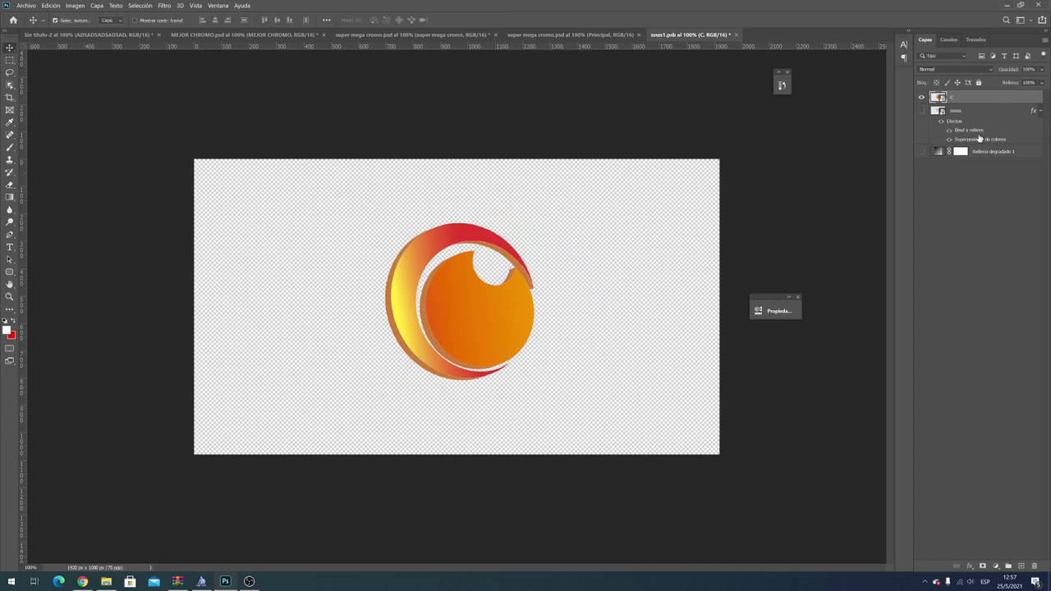
{"action": "left_click", "coordinate": [948, 112]}
{"action": "right_click", "coordinate": [961, 115]}
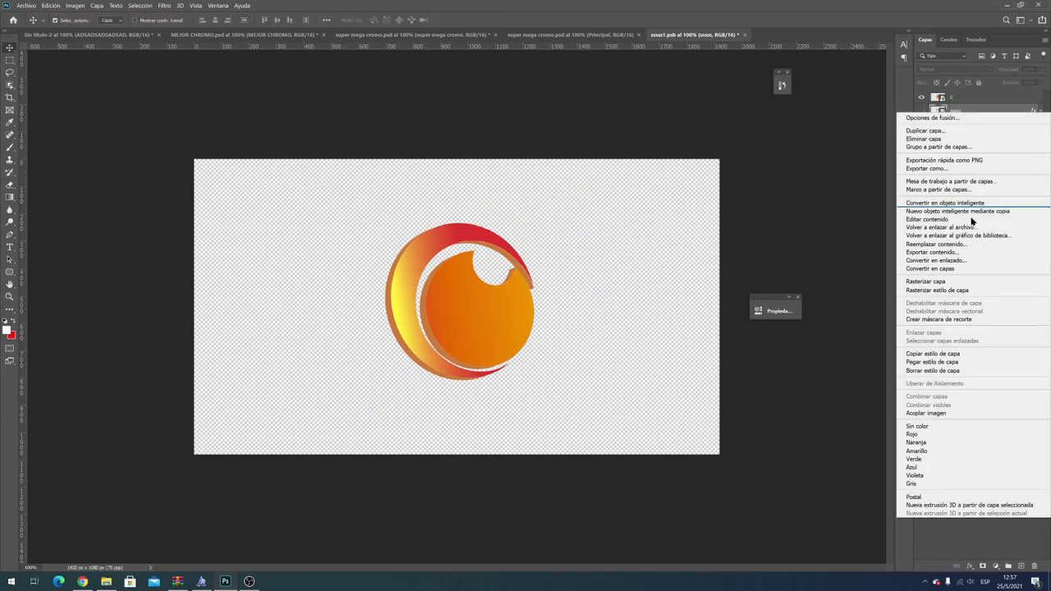
{"action": "left_click", "coordinate": [943, 355]}
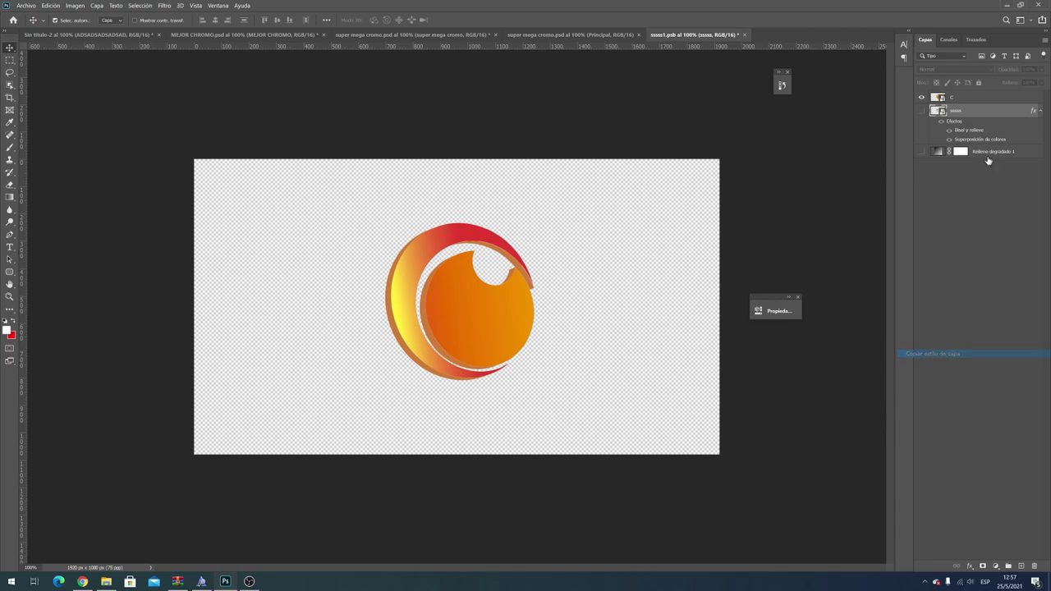
Step: Paste the grey bevel style onto layer C and save the logo file
{"action": "left_click", "coordinate": [983, 98]}
{"action": "right_click", "coordinate": [984, 99]}
{"action": "left_click", "coordinate": [937, 351]}
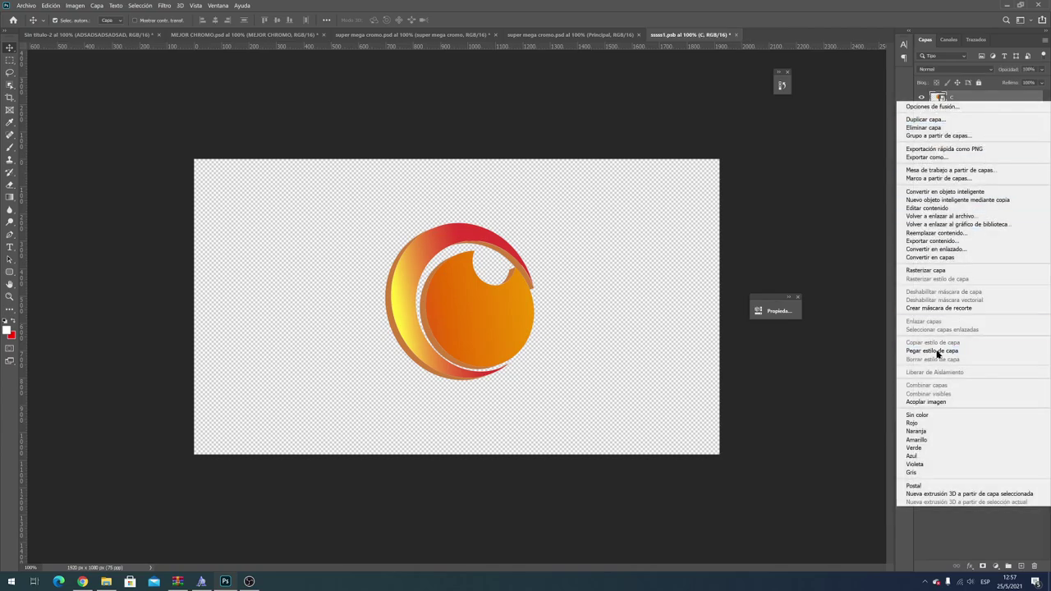
{"action": "left_click", "coordinate": [934, 350]}
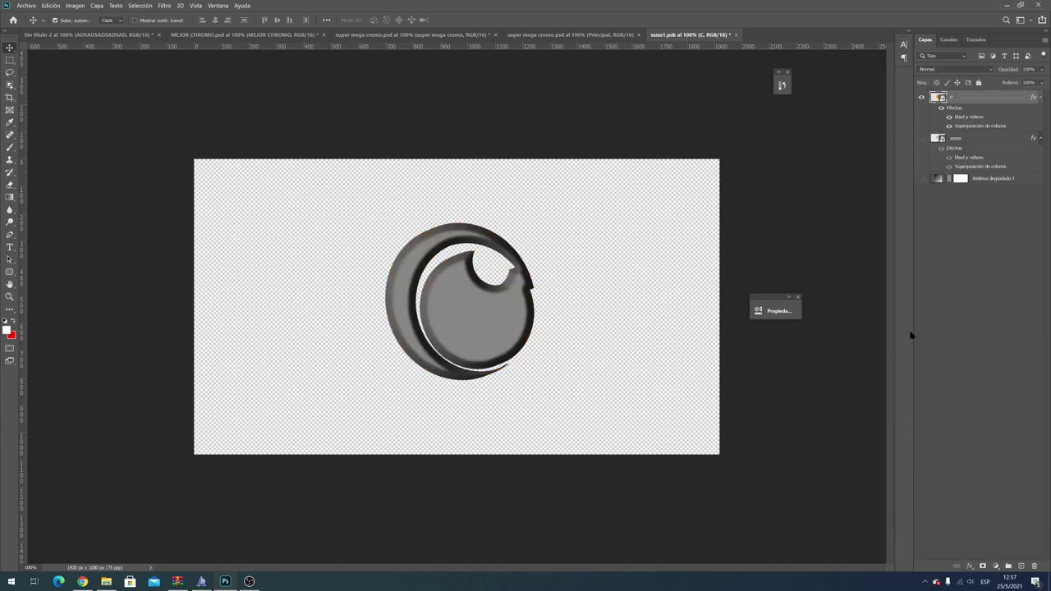
{"action": "left_click", "coordinate": [24, 5]}
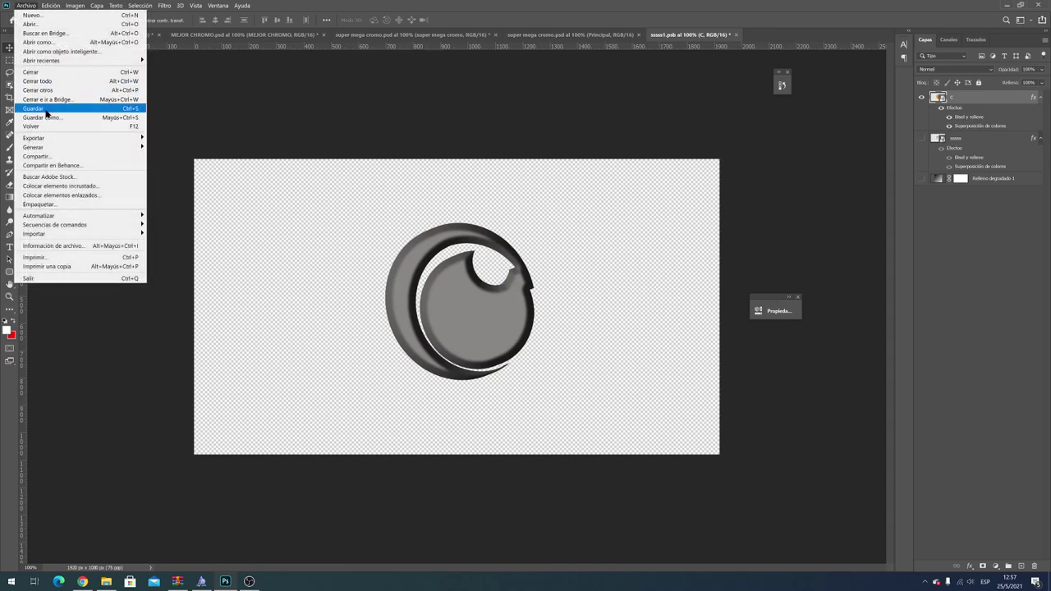
{"action": "left_click", "coordinate": [47, 103]}
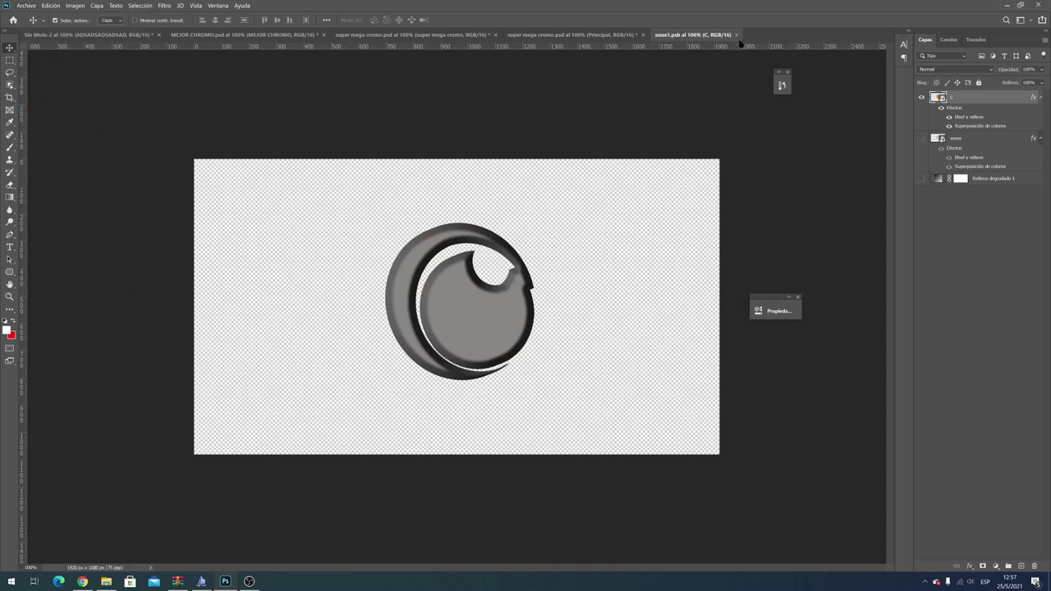
Step: Close sssss1.psb and the Principal tab, saving changes with Sí
{"action": "left_click", "coordinate": [736, 35]}
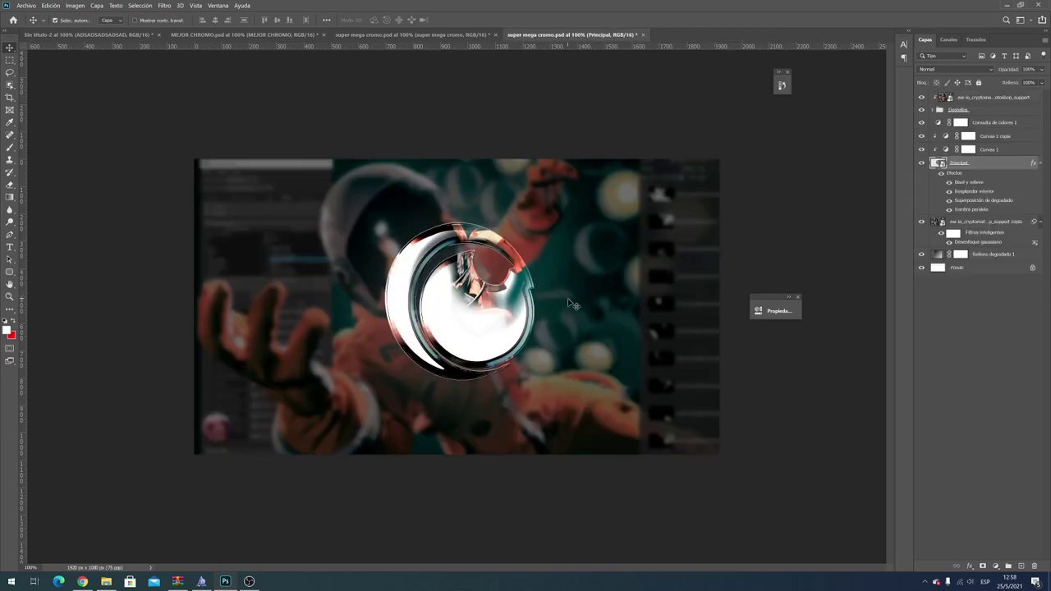
{"action": "left_click", "coordinate": [644, 34]}
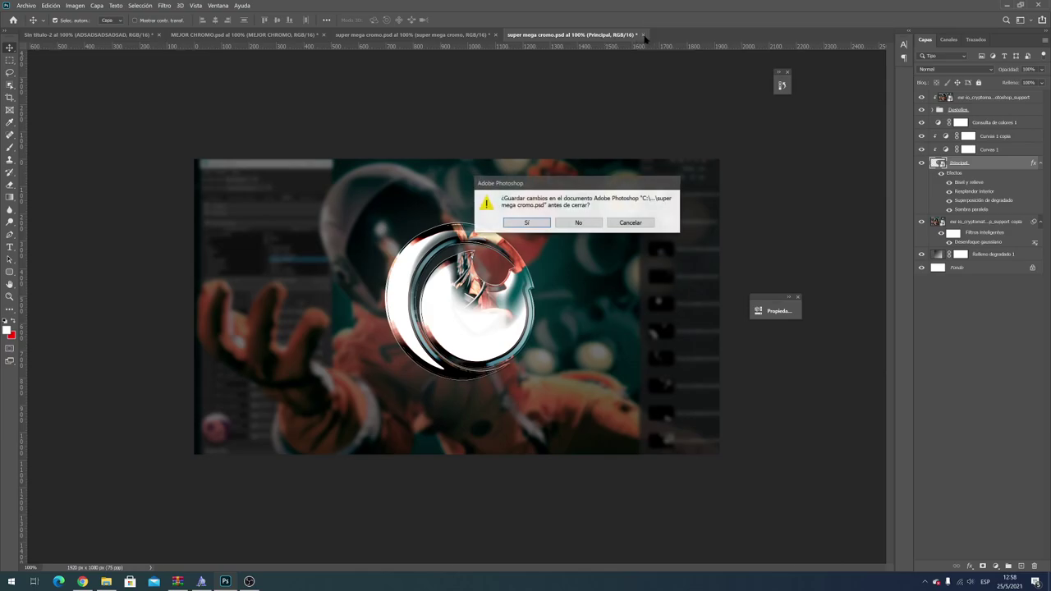
{"action": "left_click", "coordinate": [540, 222]}
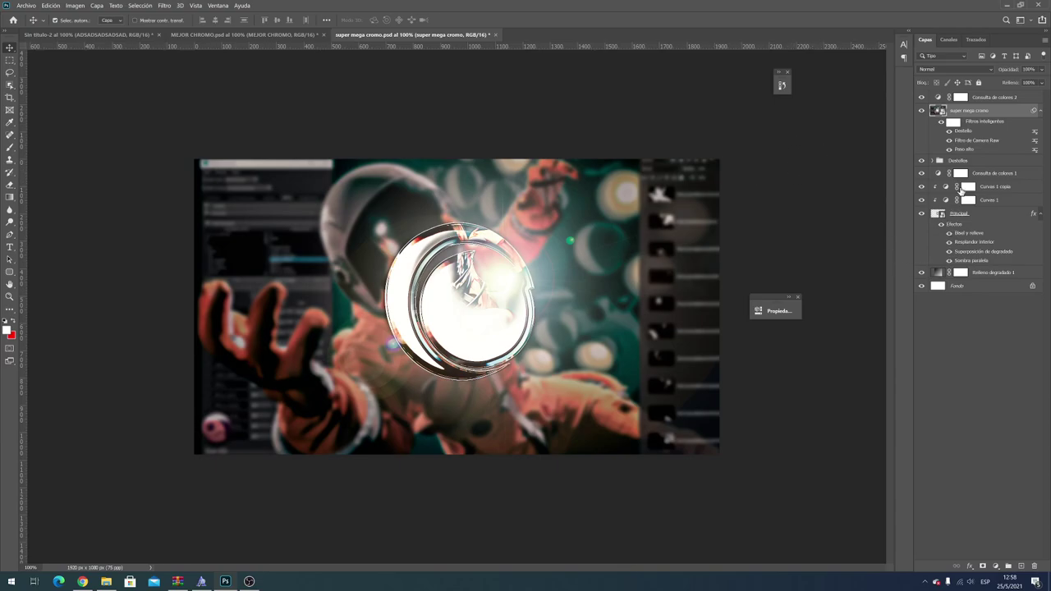
Step: Reopen Principal and then the sssss1.psb logo smart object from their thumbnails
{"action": "double_click", "coordinate": [941, 110]}
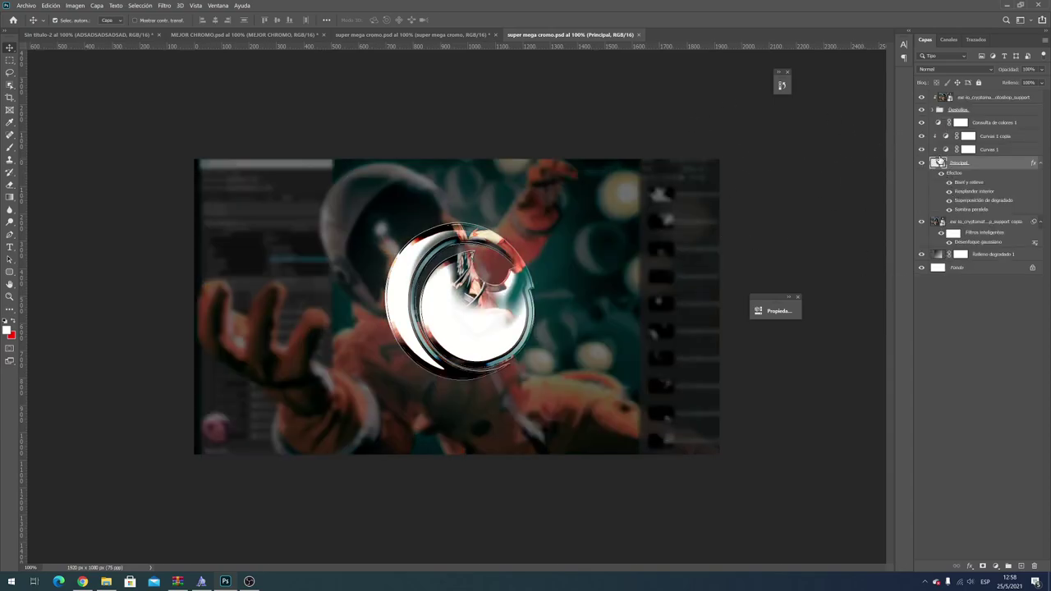
{"action": "double_click", "coordinate": [939, 172]}
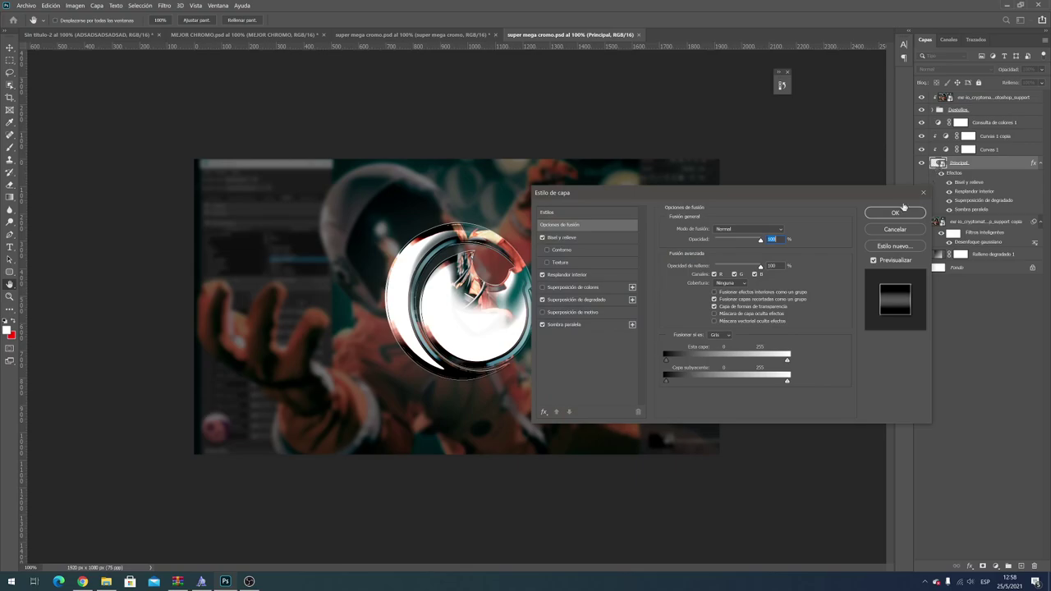
{"action": "left_click", "coordinate": [895, 230]}
{"action": "double_click", "coordinate": [936, 163]}
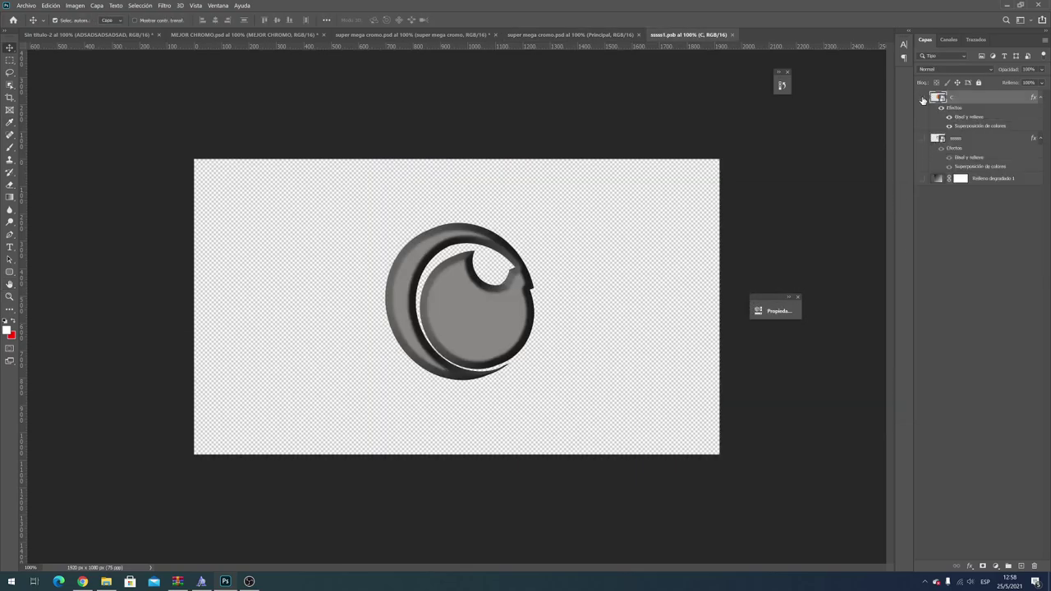
Step: Hide logo layer C and add large ELPROFRANCO text centred across the canvas
{"action": "left_click", "coordinate": [923, 97]}
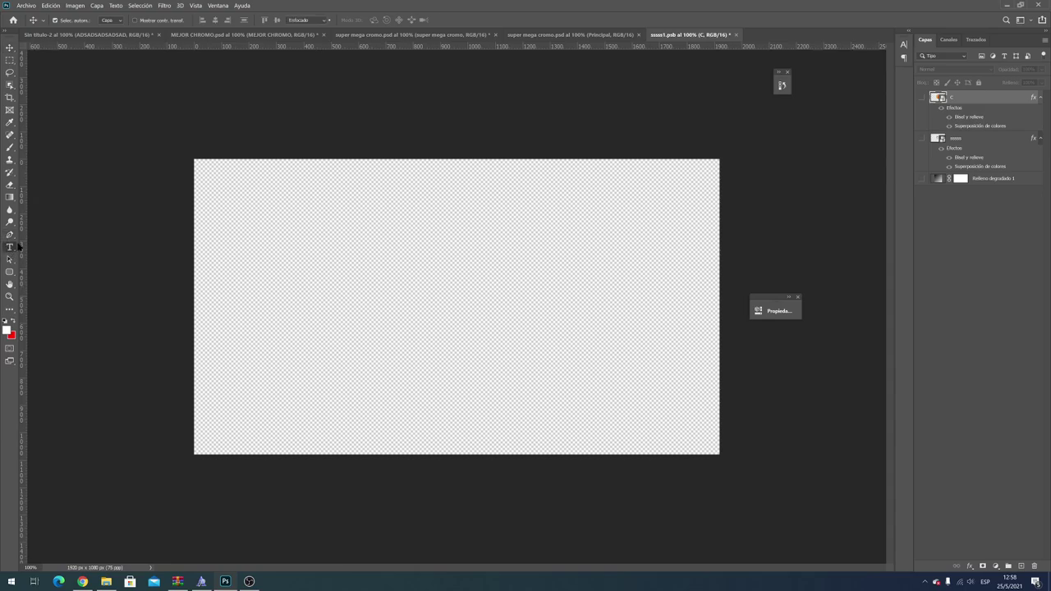
{"action": "left_click", "coordinate": [10, 246]}
{"action": "left_click", "coordinate": [409, 328]}
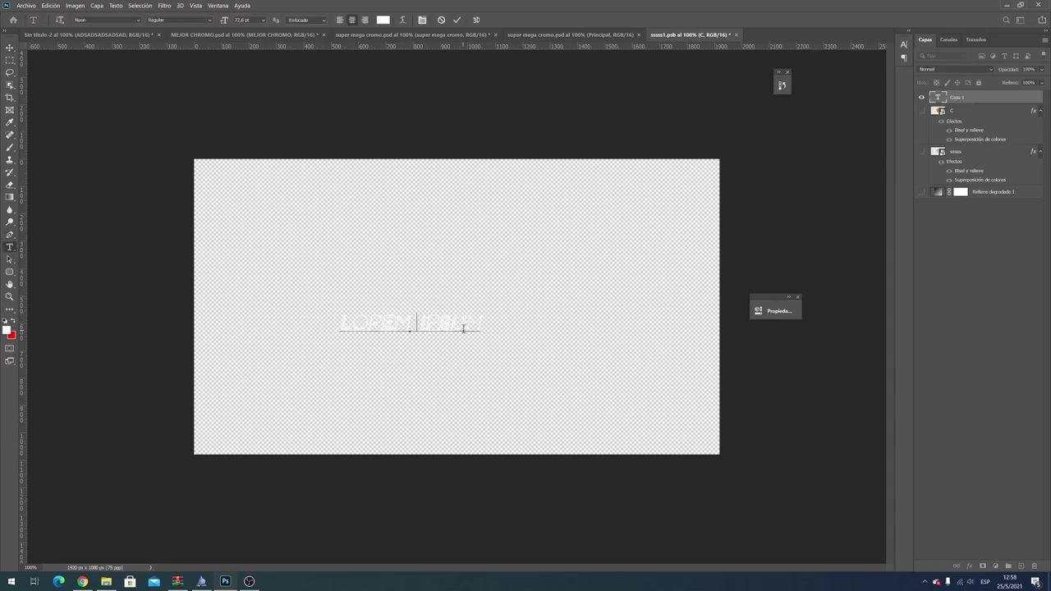
{"action": "type", "text": "ELPROCER"}
{"action": "type", "text": "ADOR"}
{"action": "mouse_move", "coordinate": [486, 313]}
{"action": "left_mouse_down"}
{"action": "mouse_move", "coordinate": [661, 244]}
{"action": "mouse_move", "coordinate": [692, 260]}
{"action": "left_mouse_up"}
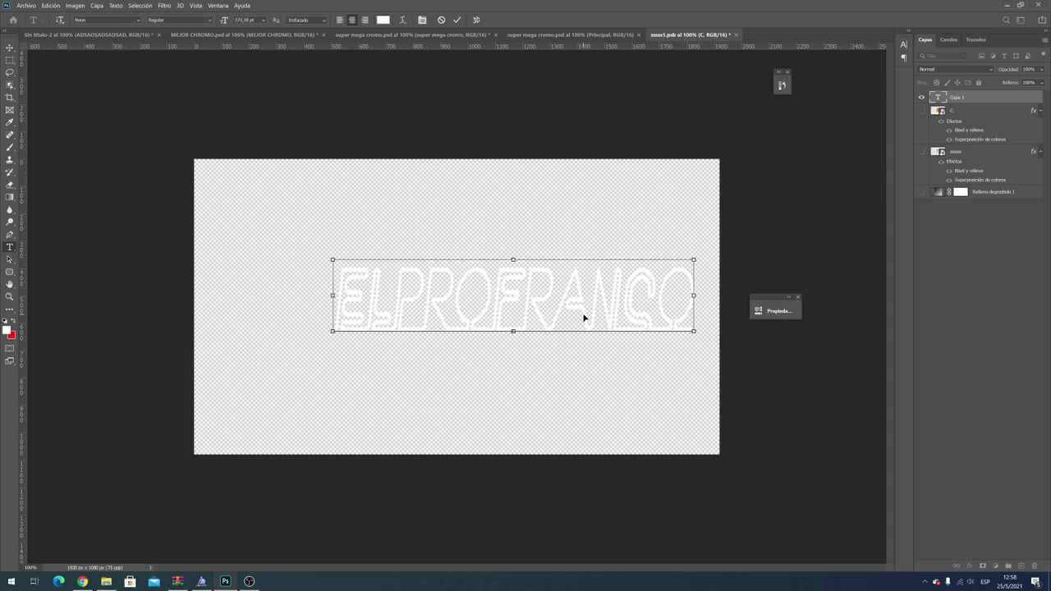
{"action": "left_click_drag", "start_coordinate": [585, 315], "coordinate": [547, 324]}
Step: Set the ELPROFRANCO text in Comfortaa Bold and commit it
{"action": "double_click", "coordinate": [544, 322]}
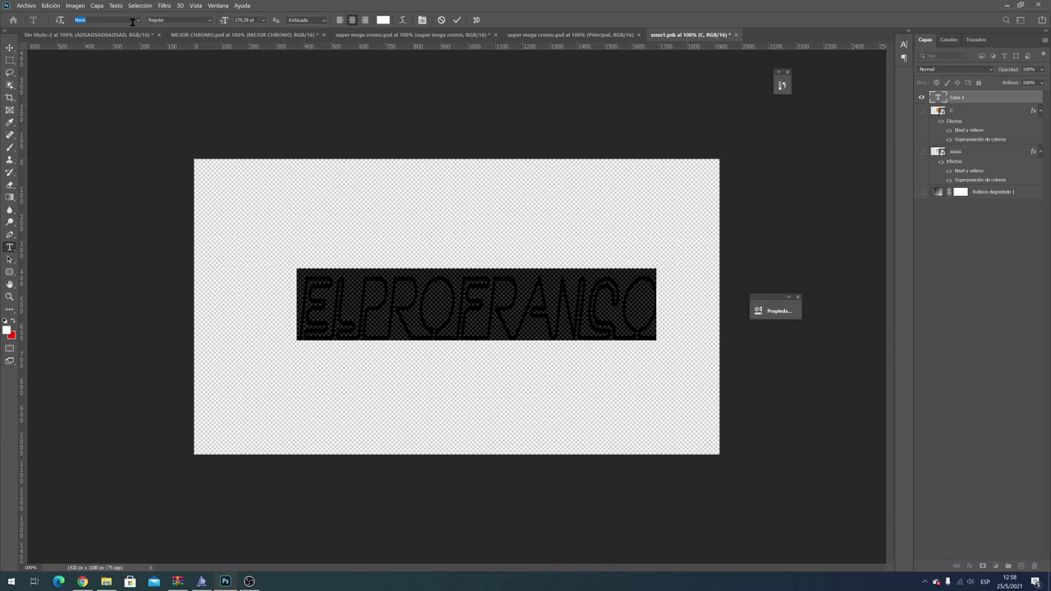
{"action": "type", "text": "c"}
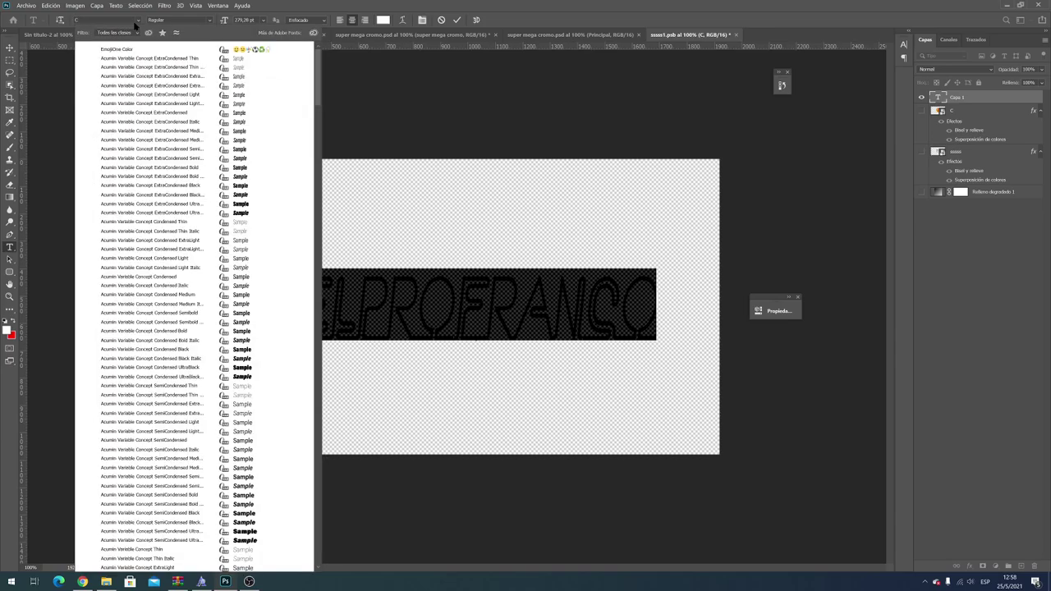
{"action": "type", "text": "n"}
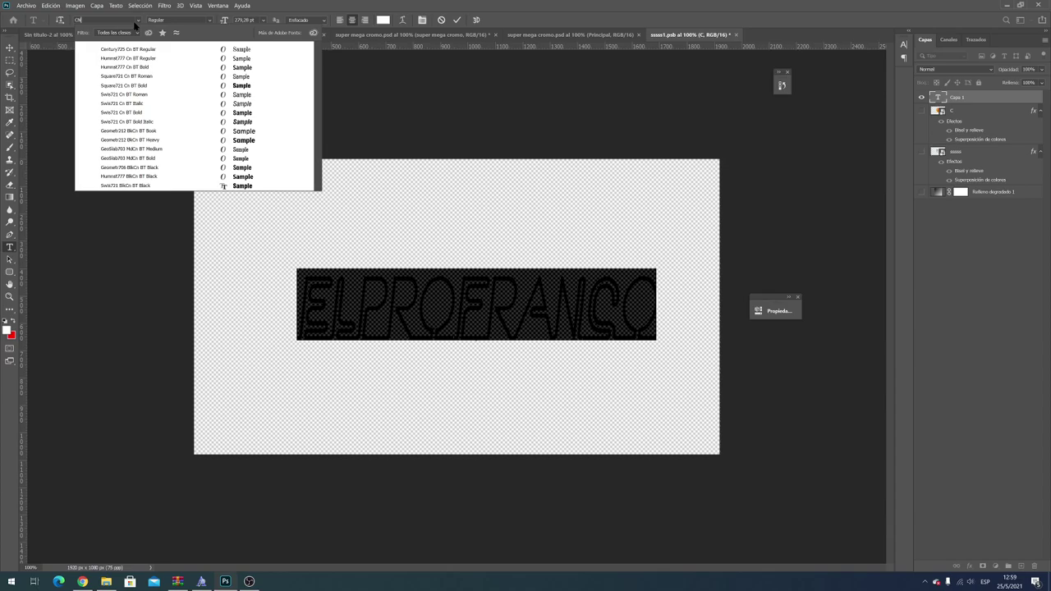
{"action": "left_click", "coordinate": [137, 22]}
{"action": "type", "text": "N"}
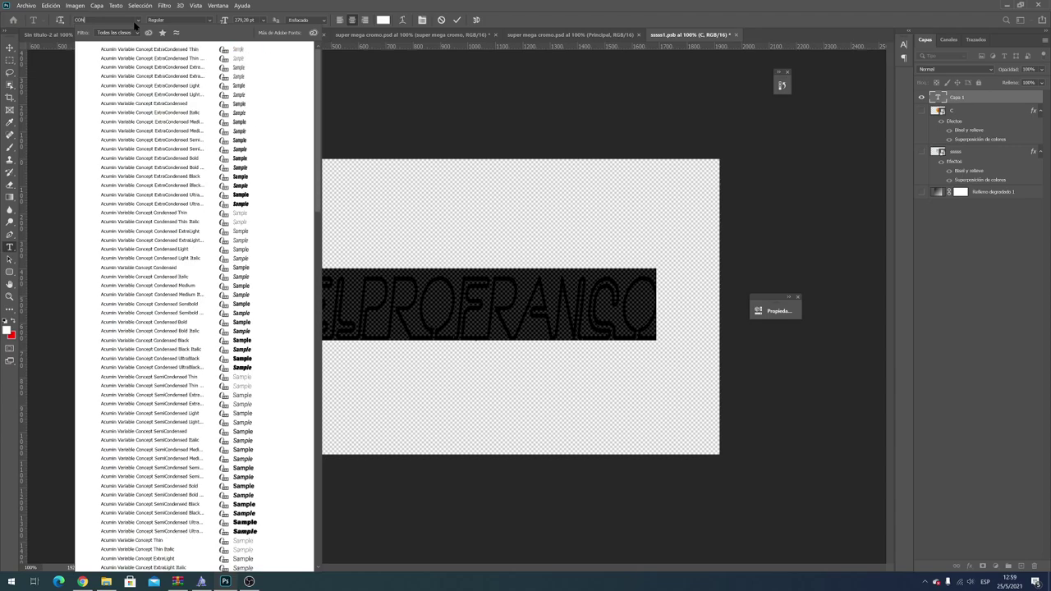
{"action": "type", "text": "F"}
{"action": "key", "text": "BackSpace"}
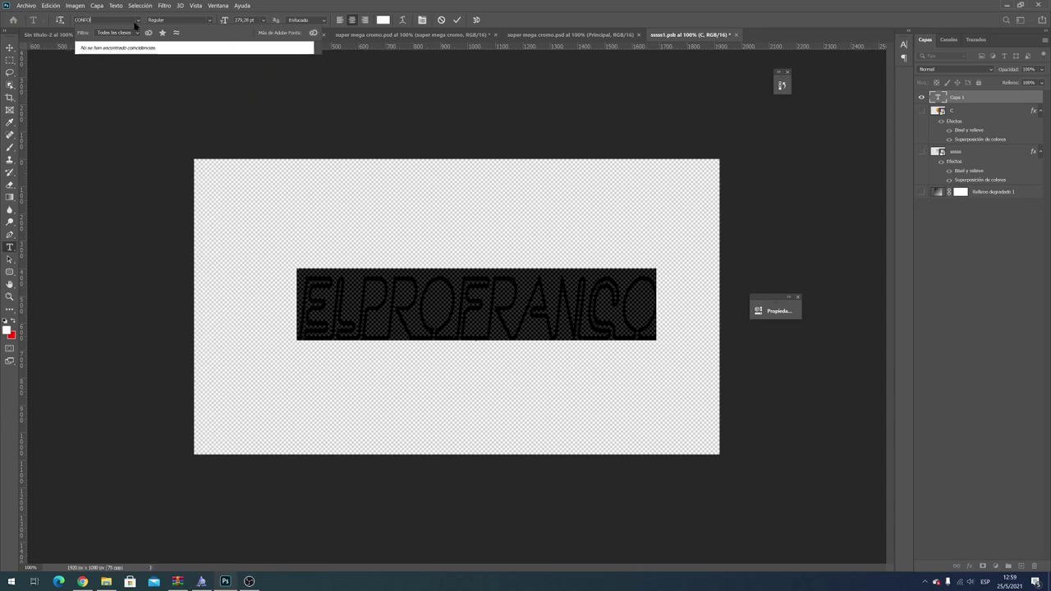
{"action": "key", "text": "BackSpace"}
{"action": "type", "text": "M"}
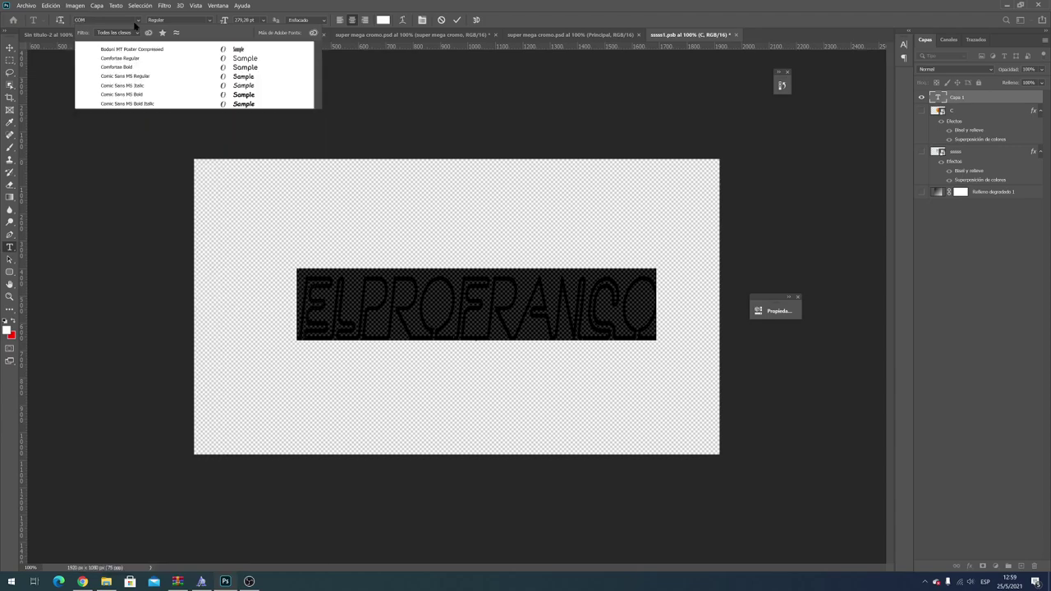
{"action": "key", "text": "BackSpace"}
{"action": "type", "text": "M"}
{"action": "left_click", "coordinate": [152, 68]}
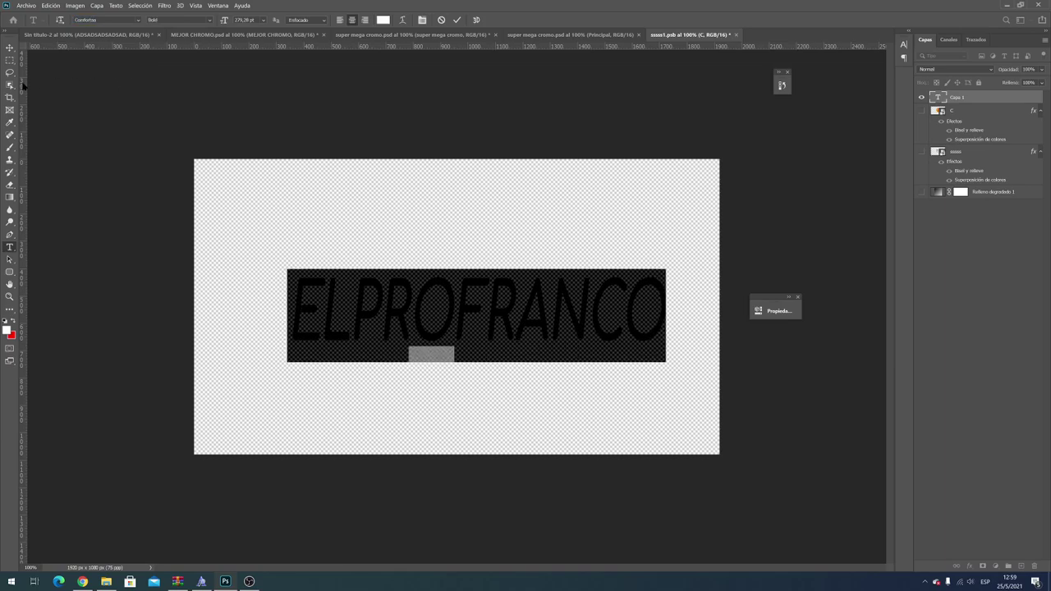
{"action": "left_click", "coordinate": [9, 49]}
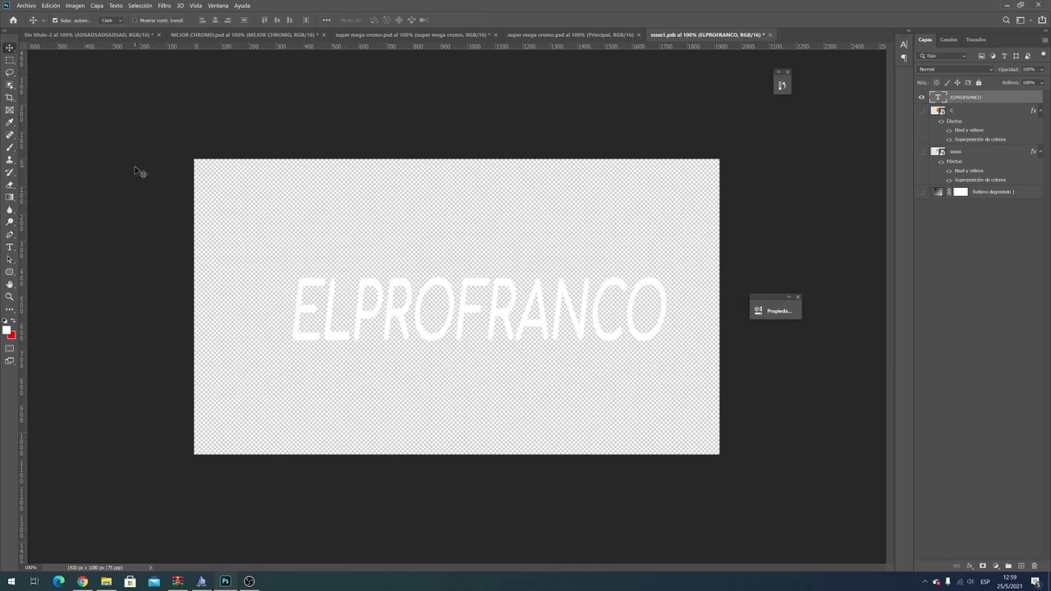
Step: Paste layer C's grey bevel style onto the ELPROFRANCO text layer and save the file
{"action": "left_click", "coordinate": [971, 114]}
{"action": "left_click", "coordinate": [971, 98]}
{"action": "right_click", "coordinate": [970, 98]}
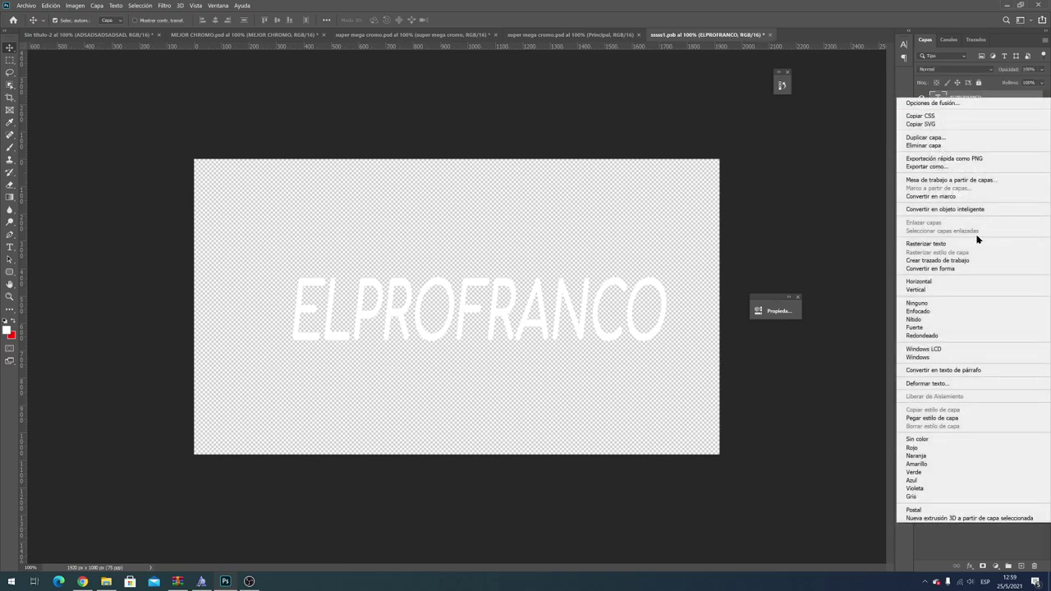
{"action": "left_click", "coordinate": [942, 418]}
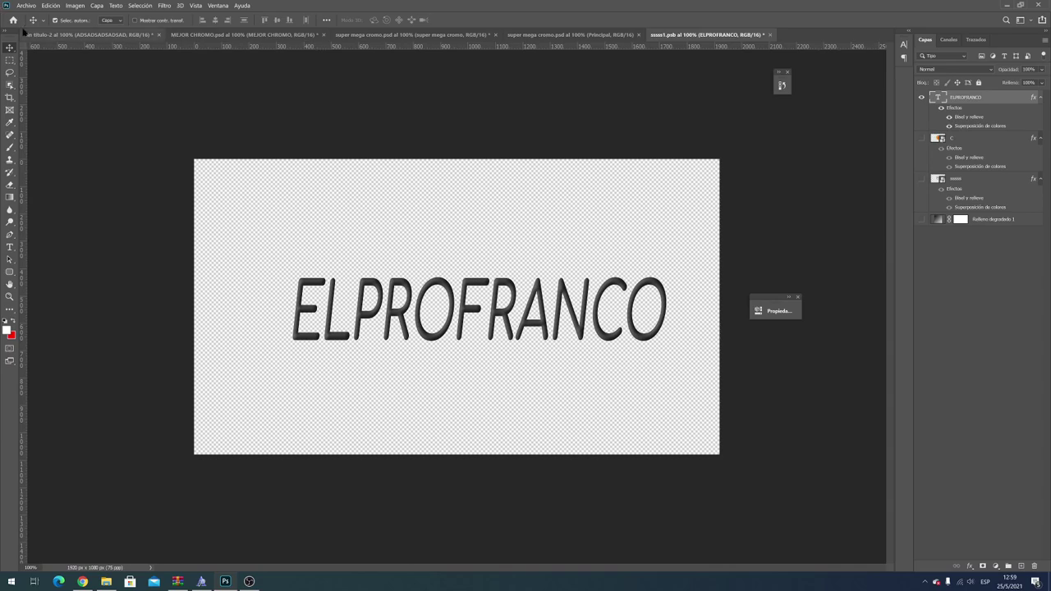
{"action": "left_click", "coordinate": [33, 6]}
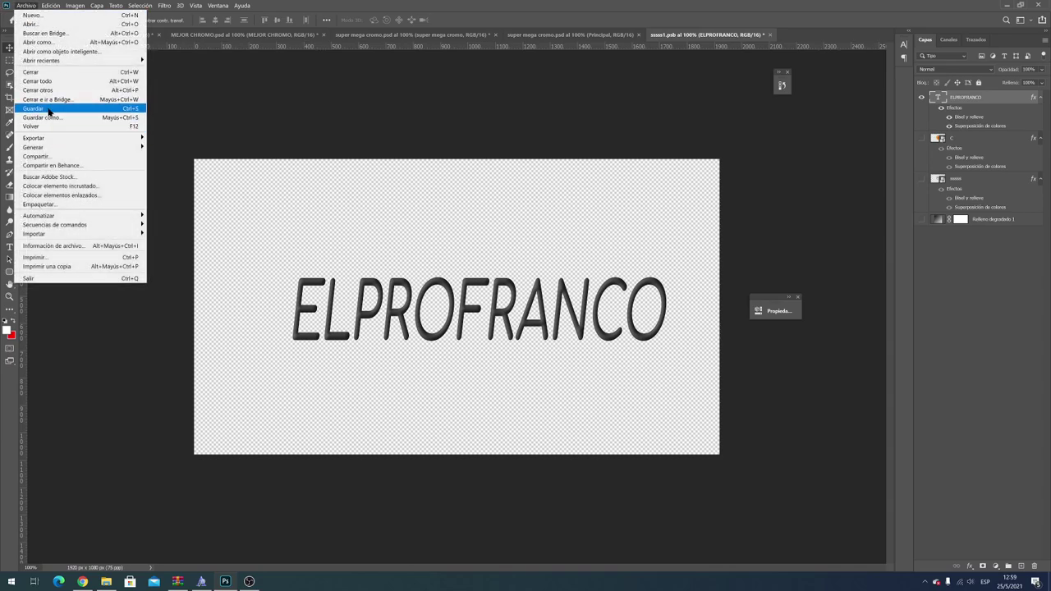
{"action": "left_click", "coordinate": [24, 103]}
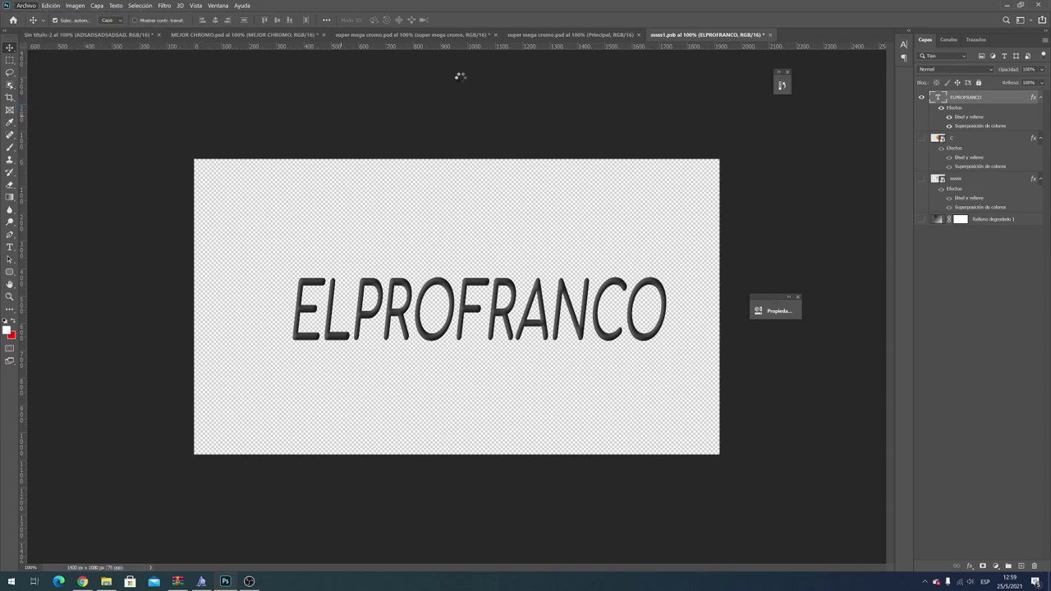
Step: Save the super mega cromo.psd (Principal) template, then view the final astronaut composition
{"action": "left_click", "coordinate": [555, 35]}
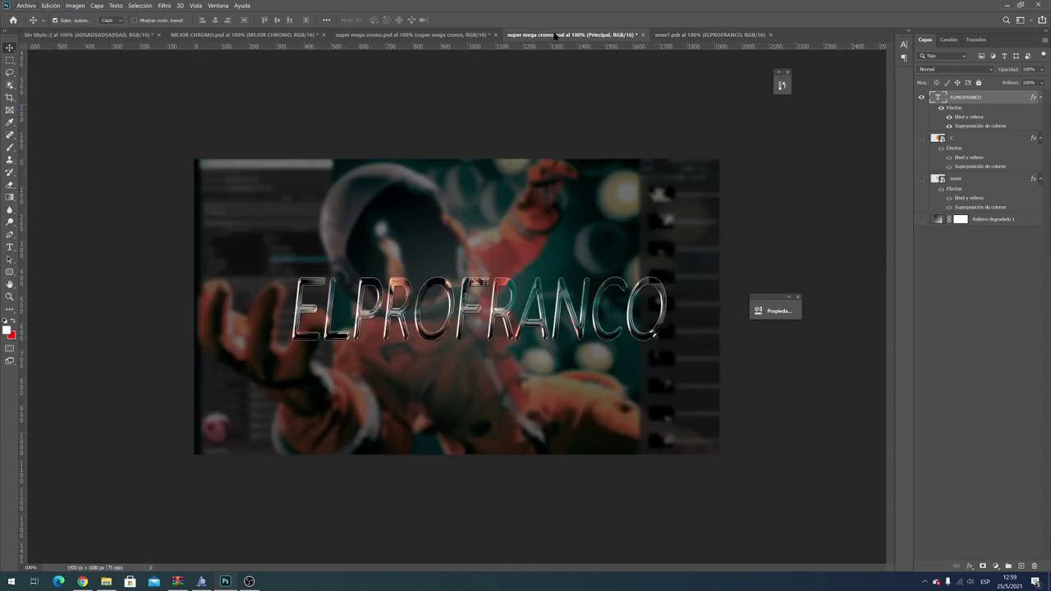
{"action": "left_click", "coordinate": [28, 6]}
{"action": "left_click", "coordinate": [59, 108]}
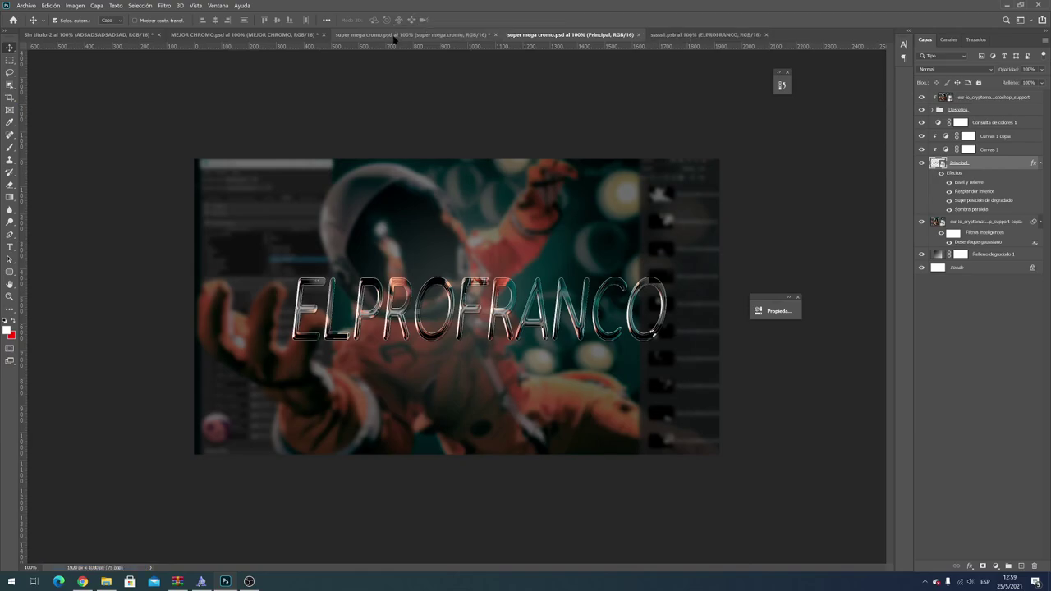
{"action": "left_click", "coordinate": [393, 35]}
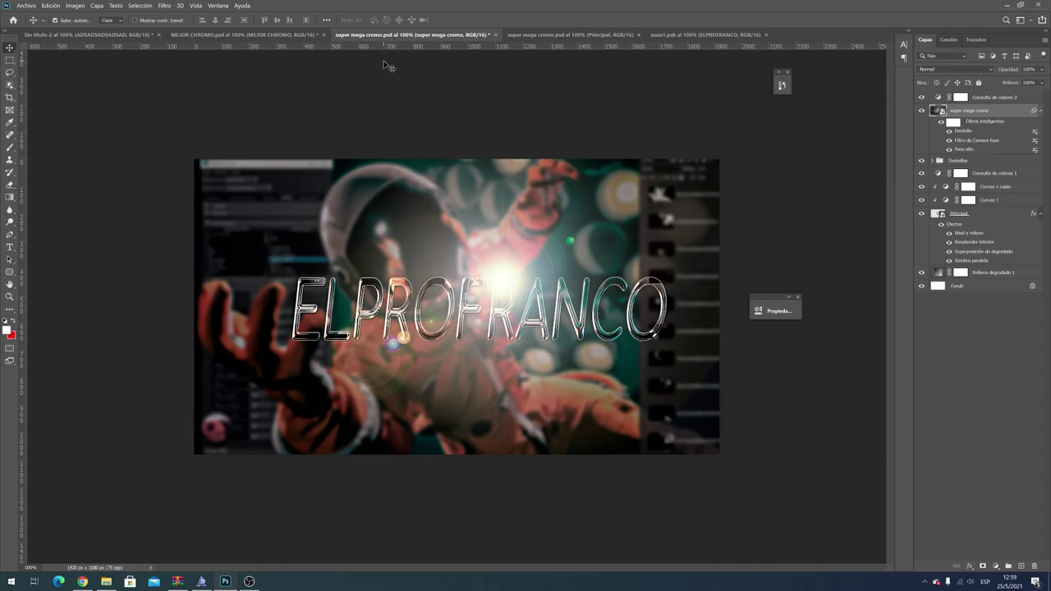